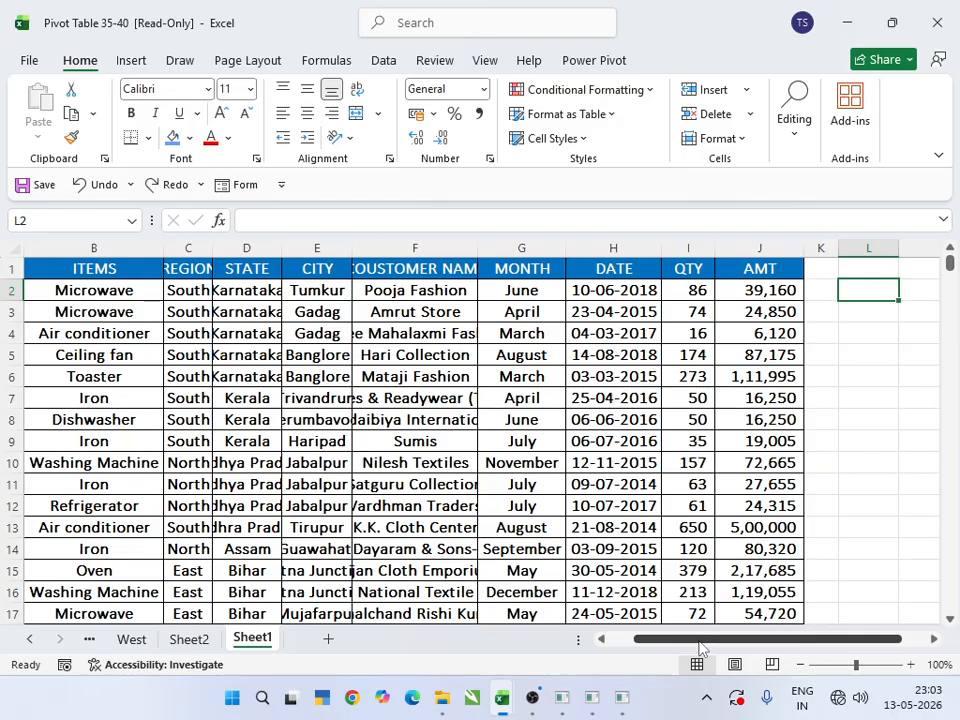
Step: Copy the header row A1:J1 and paste it transposed as a vertical list starting at cell M2
left_click_drag(693, 638, 630, 646)
left_click_drag(34, 268, 765, 249)
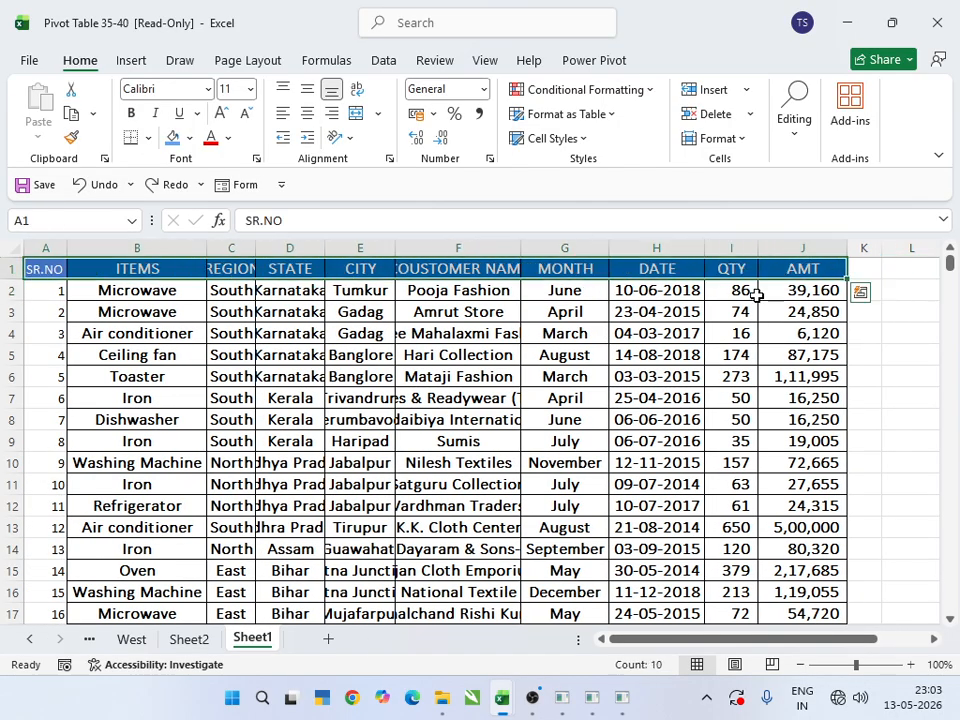
left_click(71, 113)
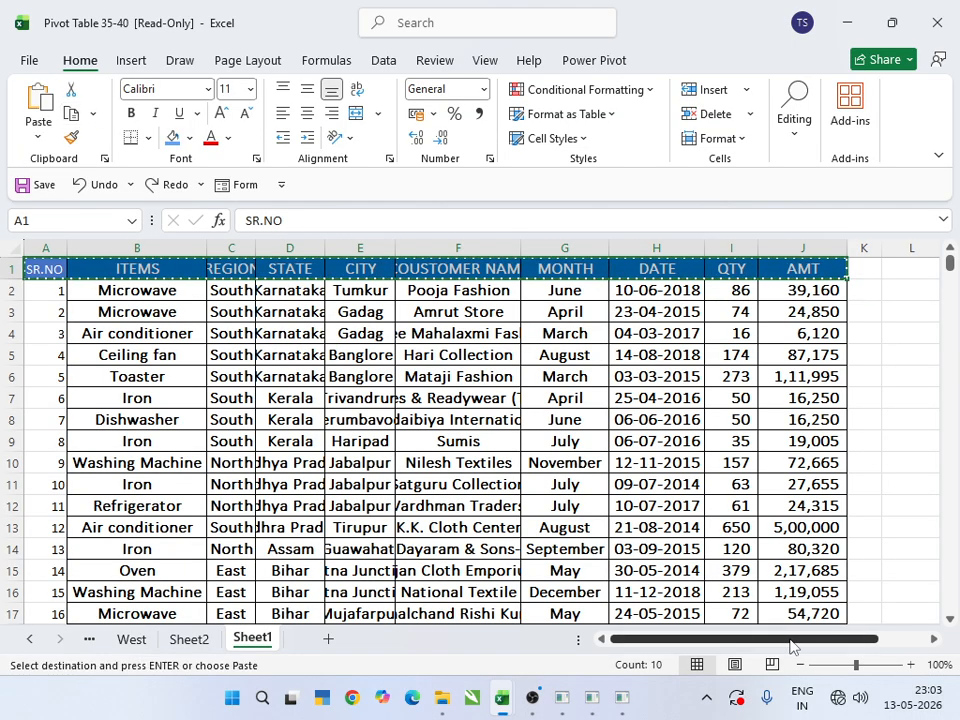
left_click_drag(790, 645, 842, 636)
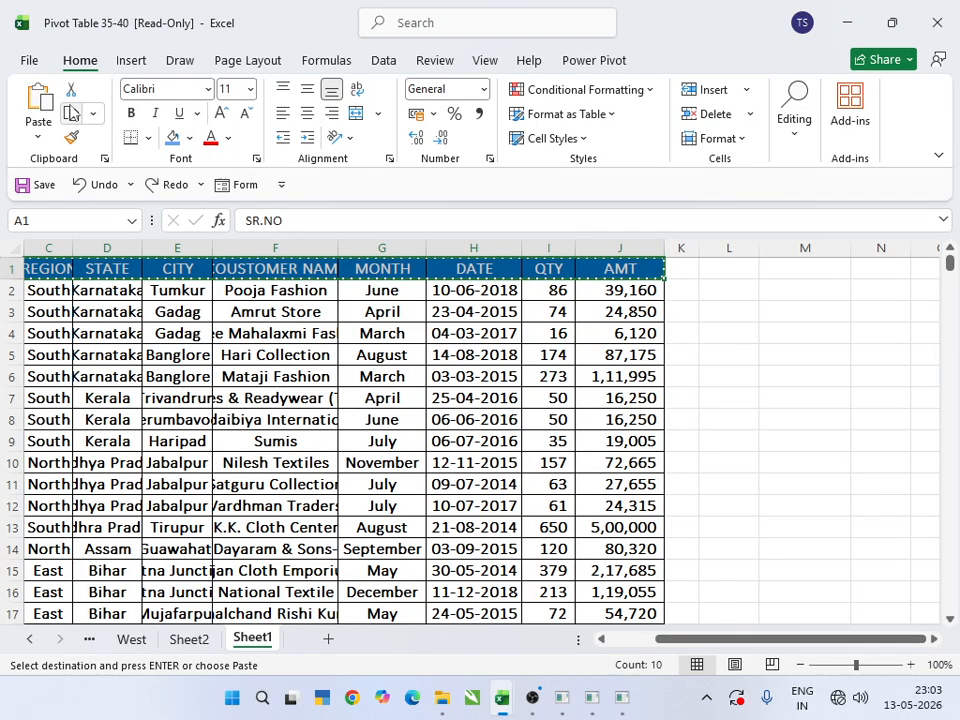
key("ctrl+v")
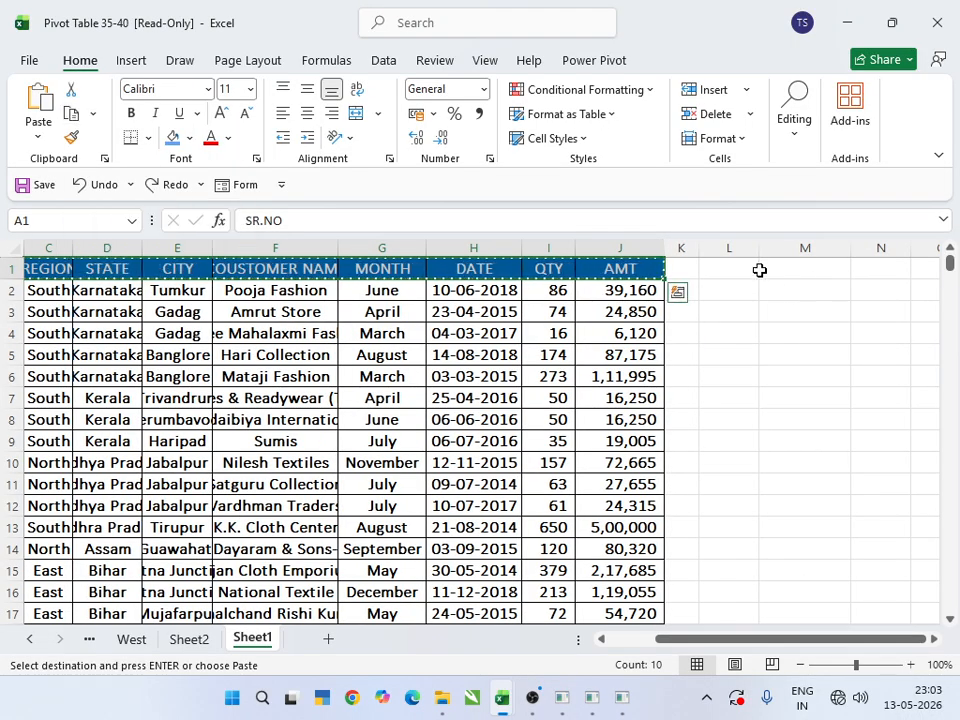
left_click(792, 295)
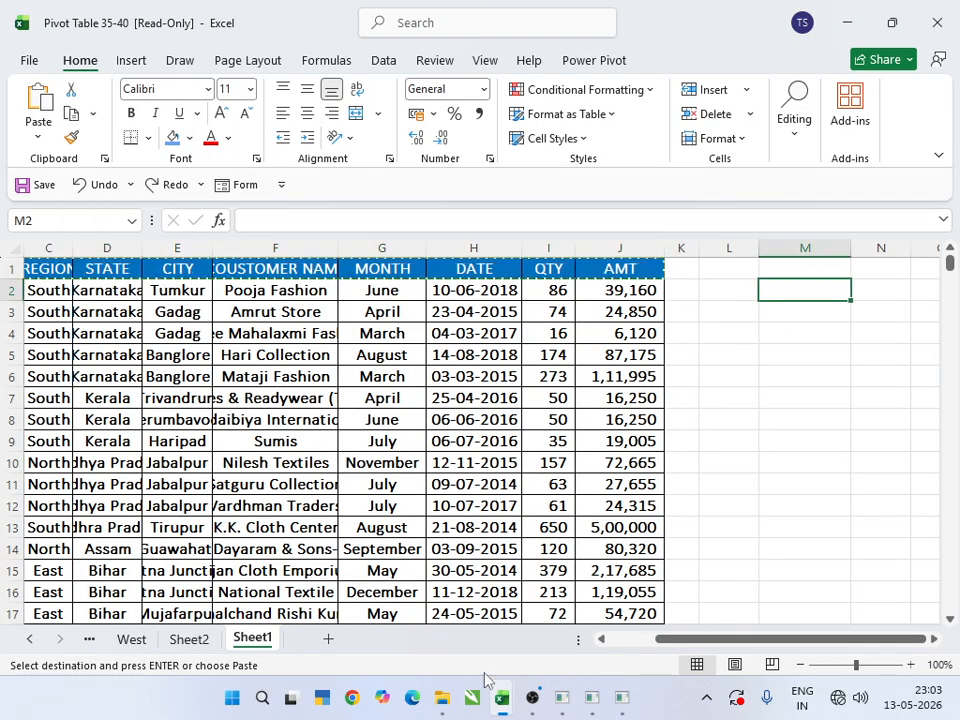
left_click(45, 136)
left_click(92, 220)
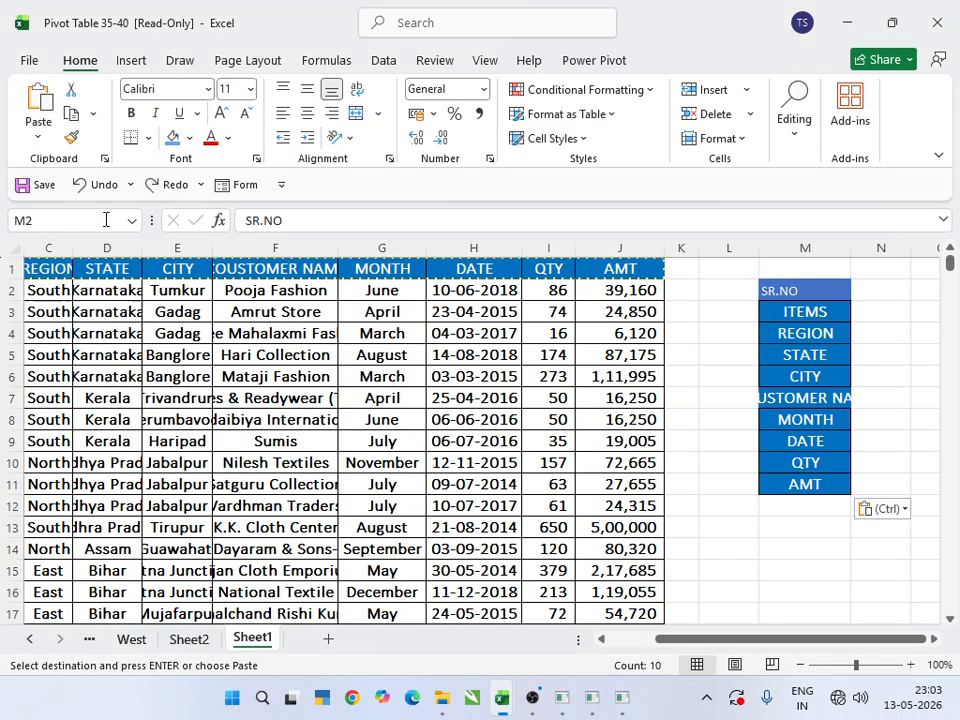
Step: Add list data validation to cell N2 with the serial numbers =$A$2:$A$2340 as its source
left_click(891, 293)
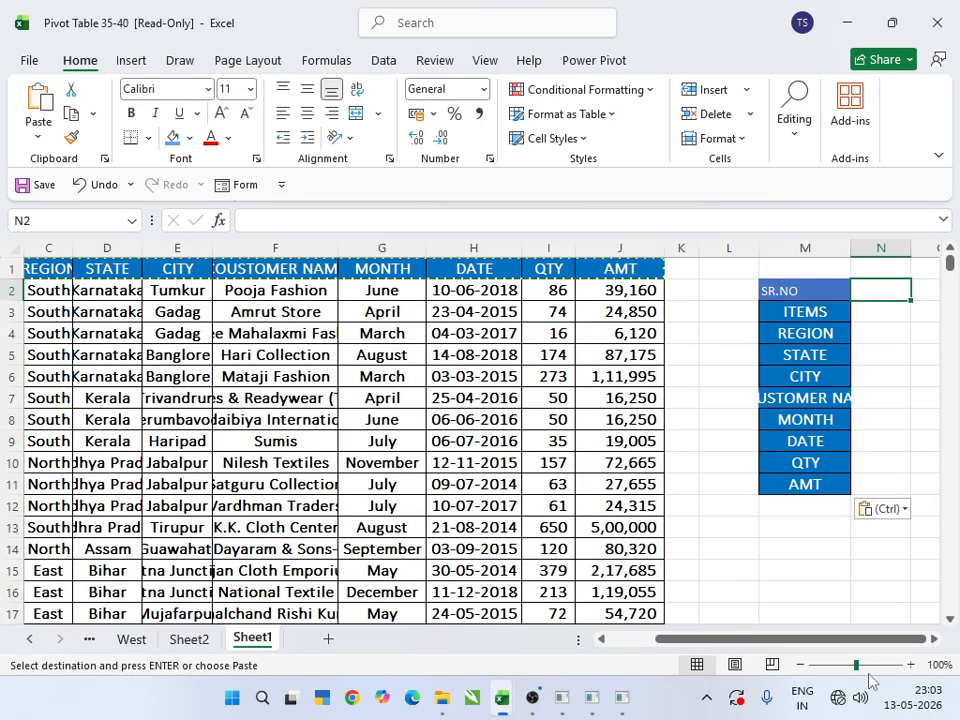
scroll(843, 655, "left", 2)
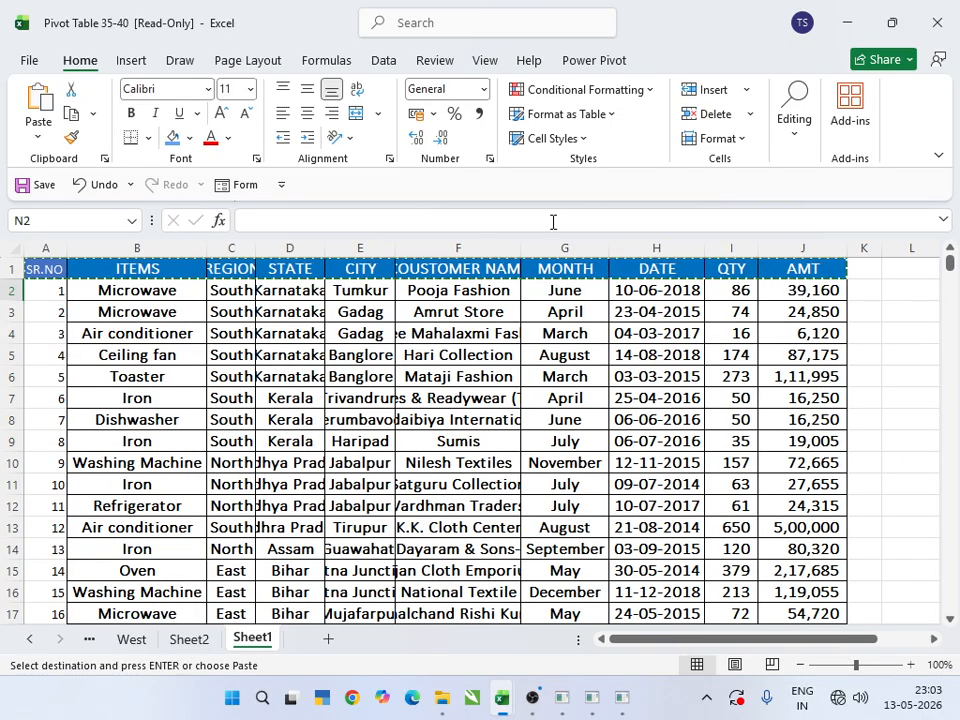
left_click(383, 62)
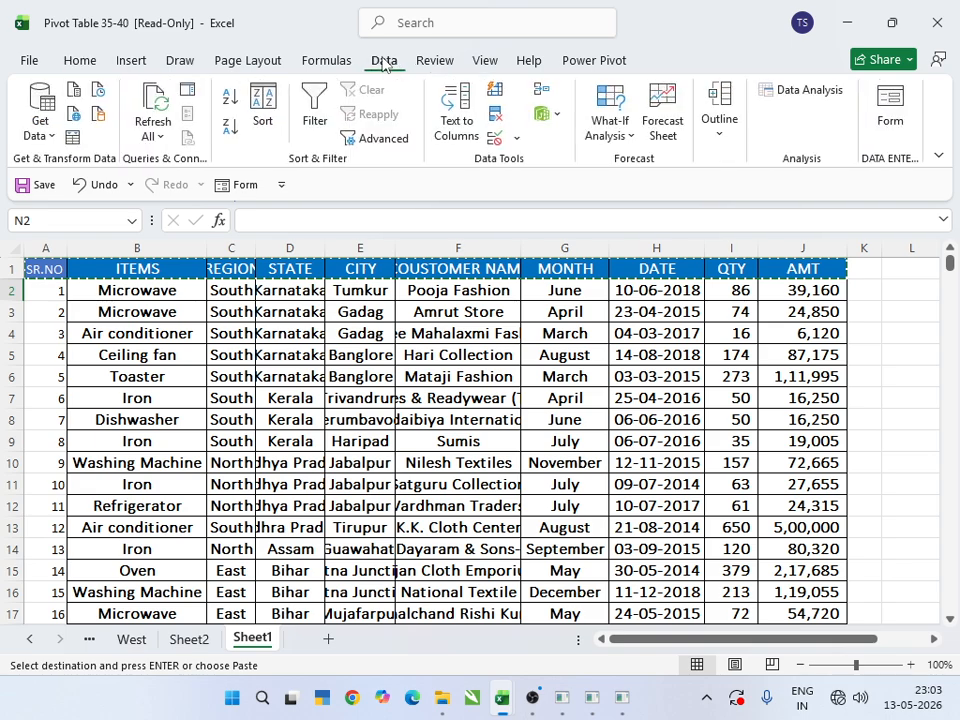
left_click(517, 140)
left_click(552, 165)
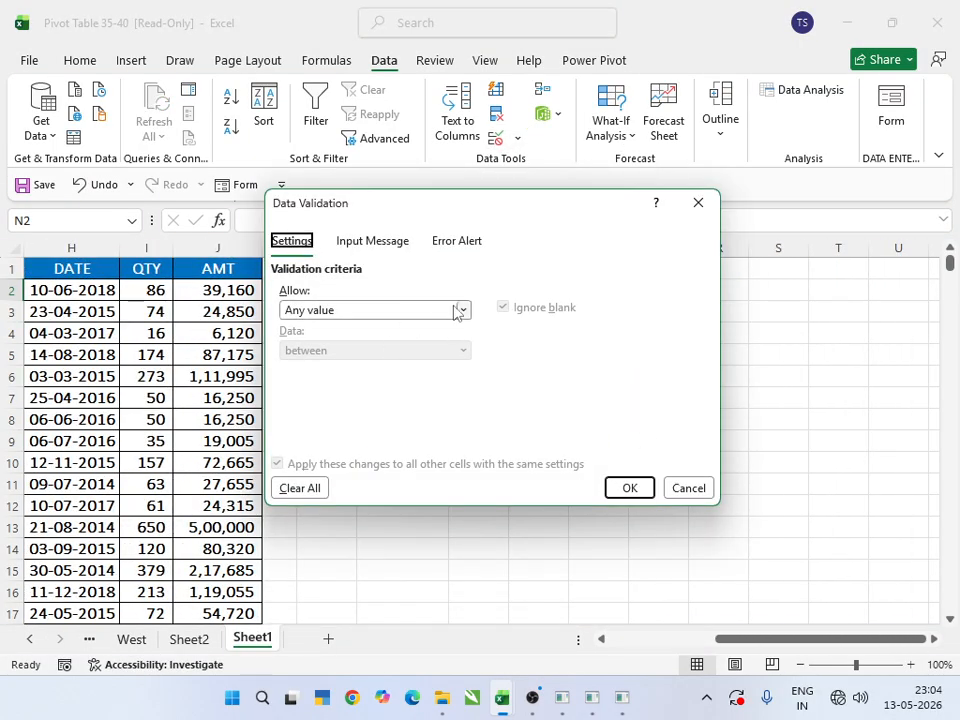
left_click(461, 310)
left_click(362, 400)
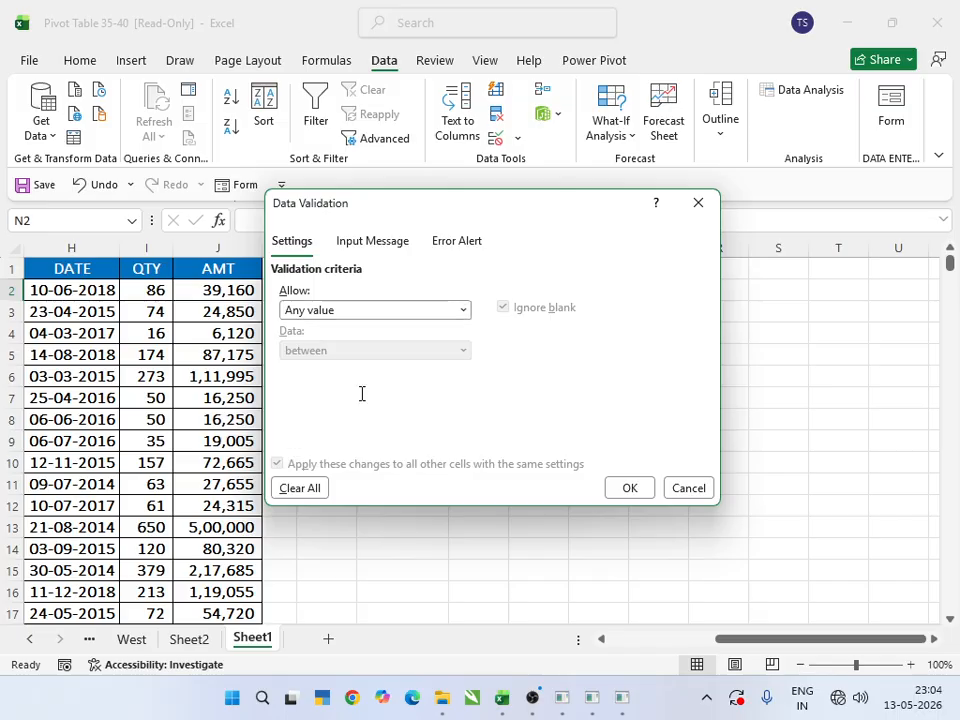
left_click(306, 390)
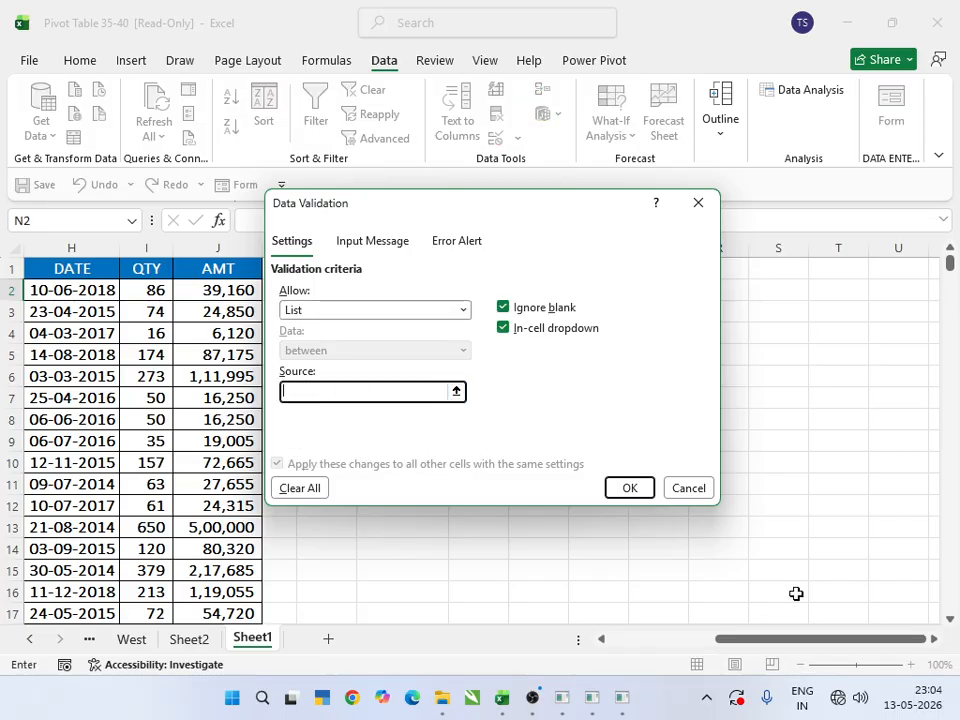
left_click_drag(800, 652, 624, 655)
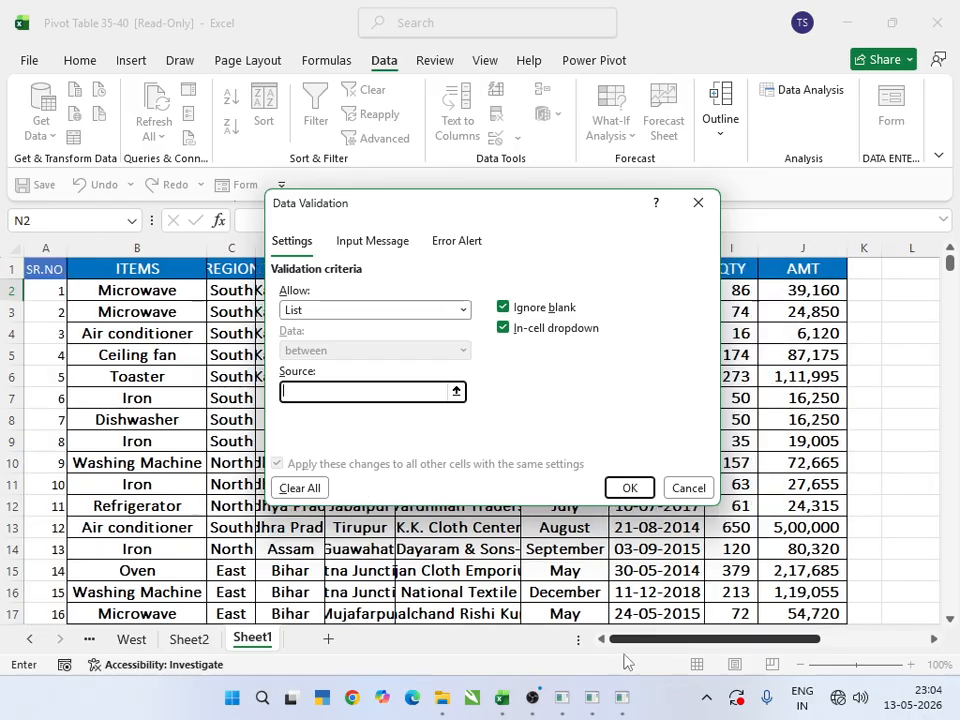
left_click(55, 290)
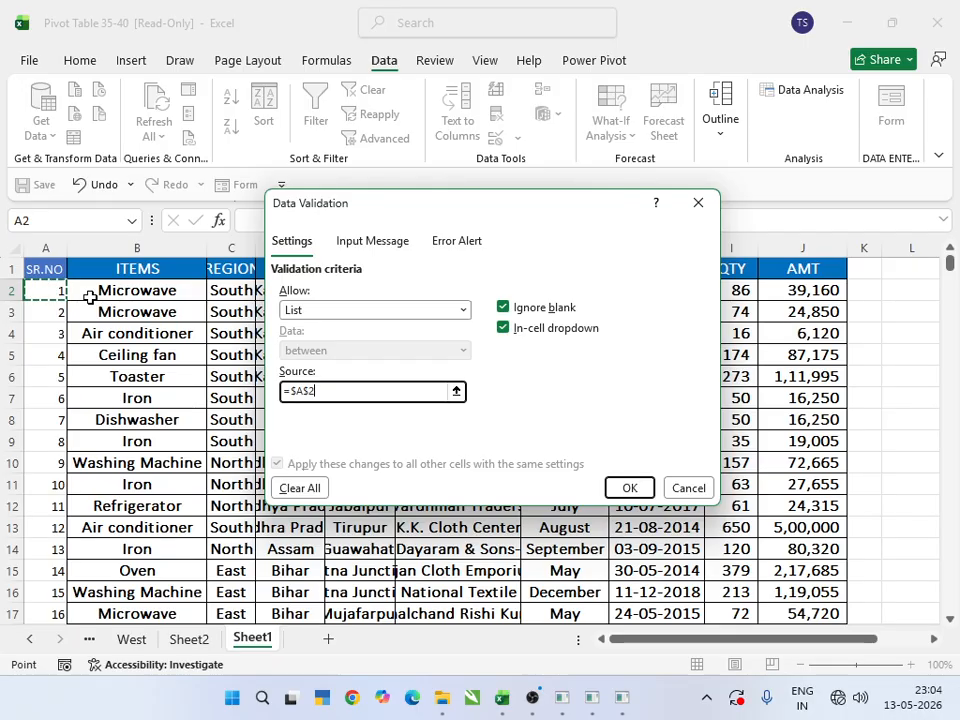
key("ctrl+shift+Down")
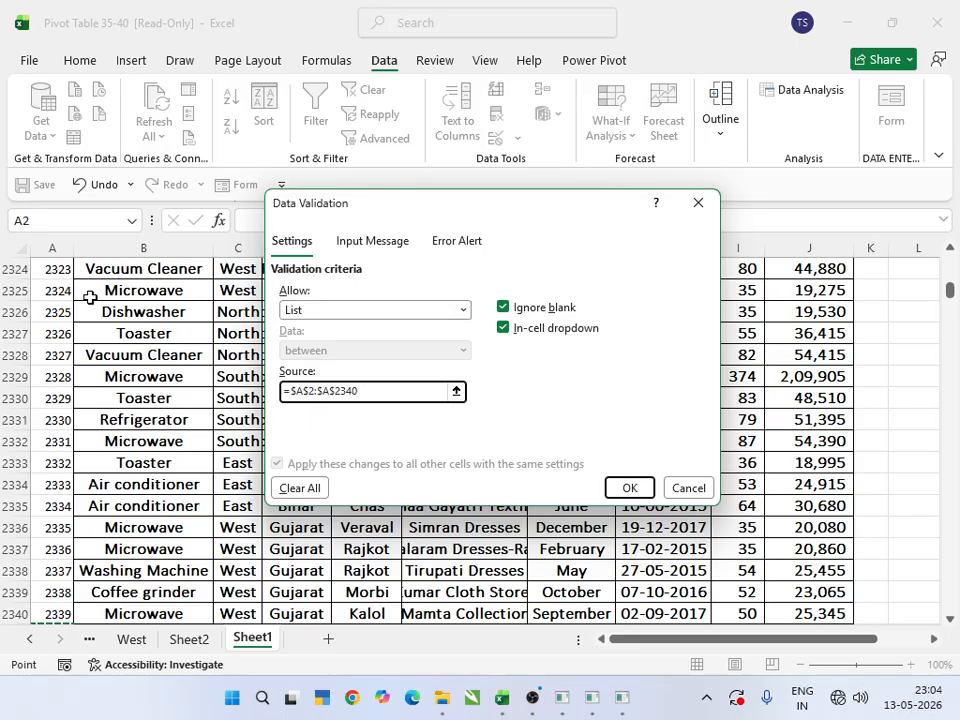
left_click(629, 487)
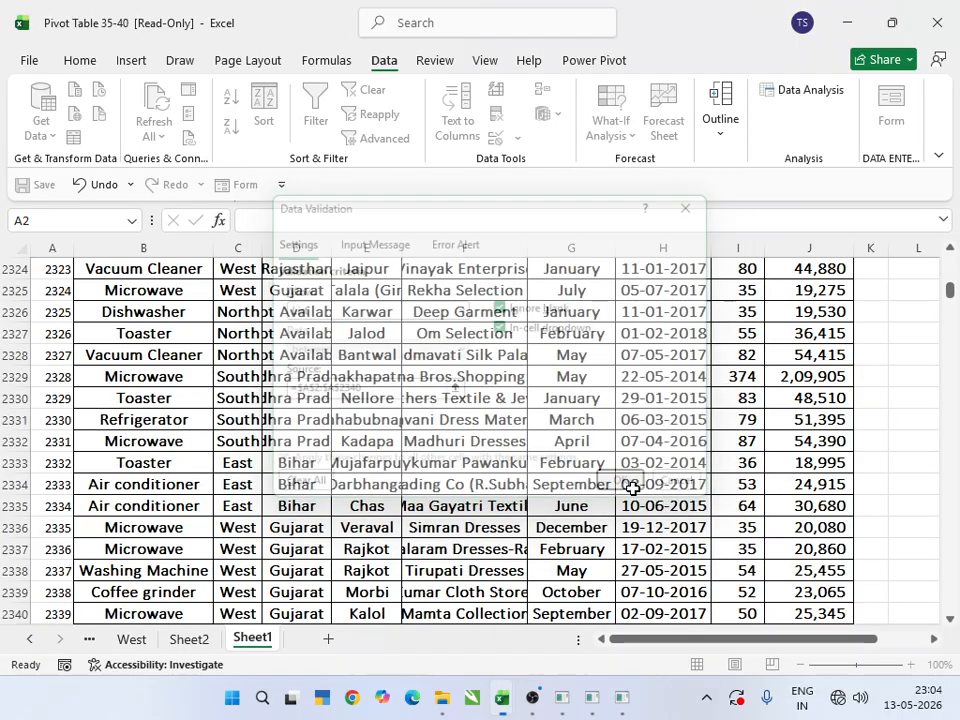
Step: Check the range of serial numbers offered in N2's dropdown list and choose 5
left_click_drag(950, 293, 951, 262)
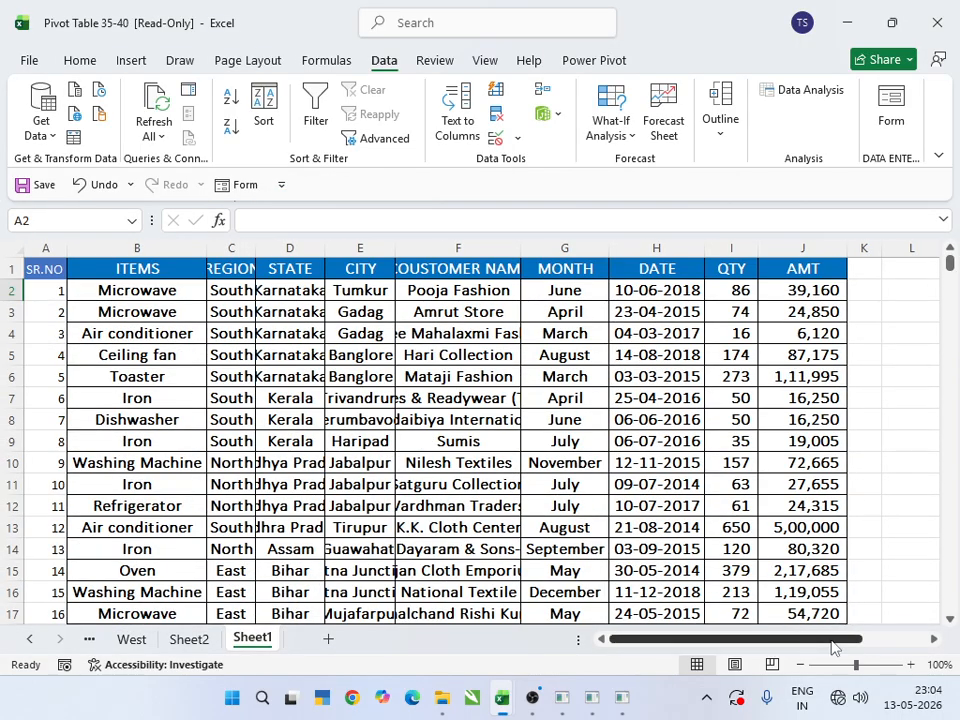
left_click_drag(835, 648, 900, 640)
left_click(831, 290)
left_click(870, 291)
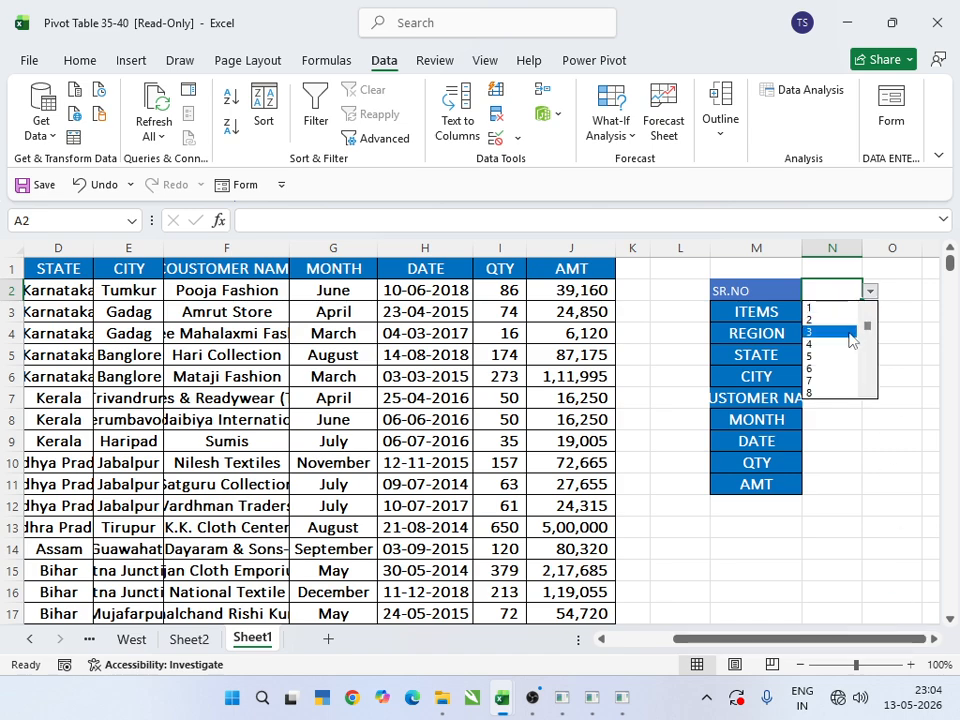
left_click_drag(867, 326, 867, 388)
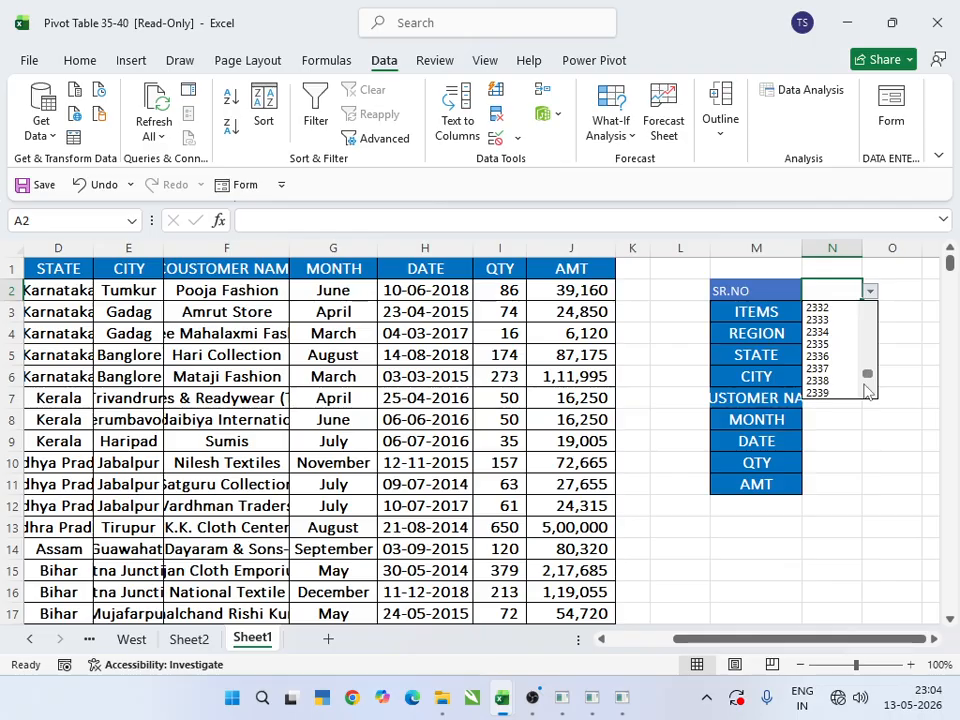
left_click_drag(867, 390, 873, 318)
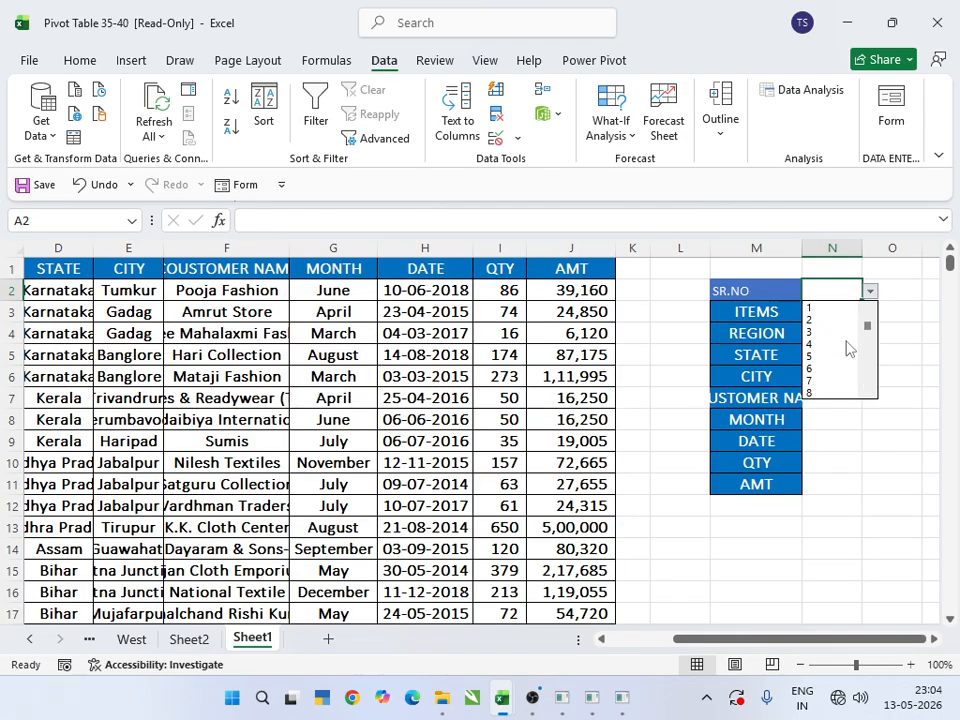
left_click(842, 357)
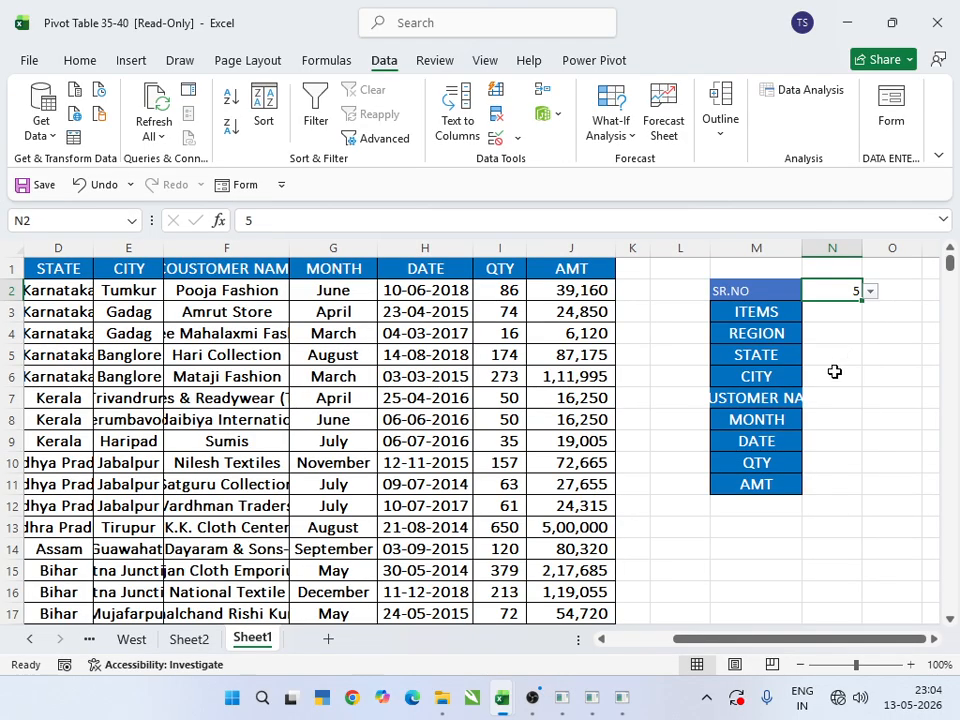
Step: Start an XLOOKUP formula in cell N3 beside ITEMS with the absolute reference $N$2 as the lookup value
left_click(834, 313)
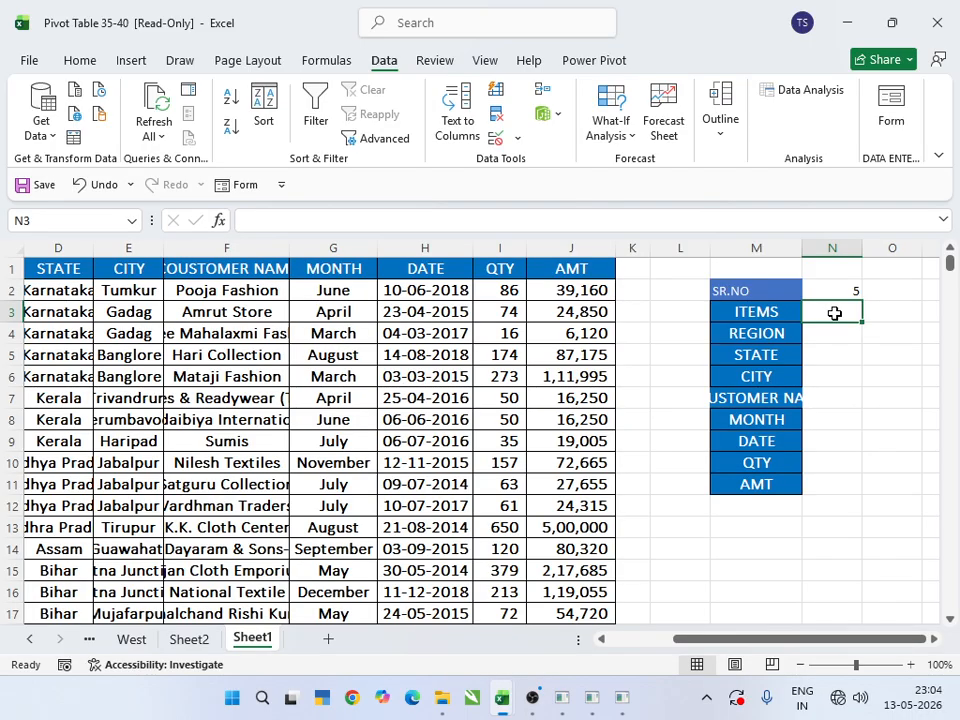
type("=")
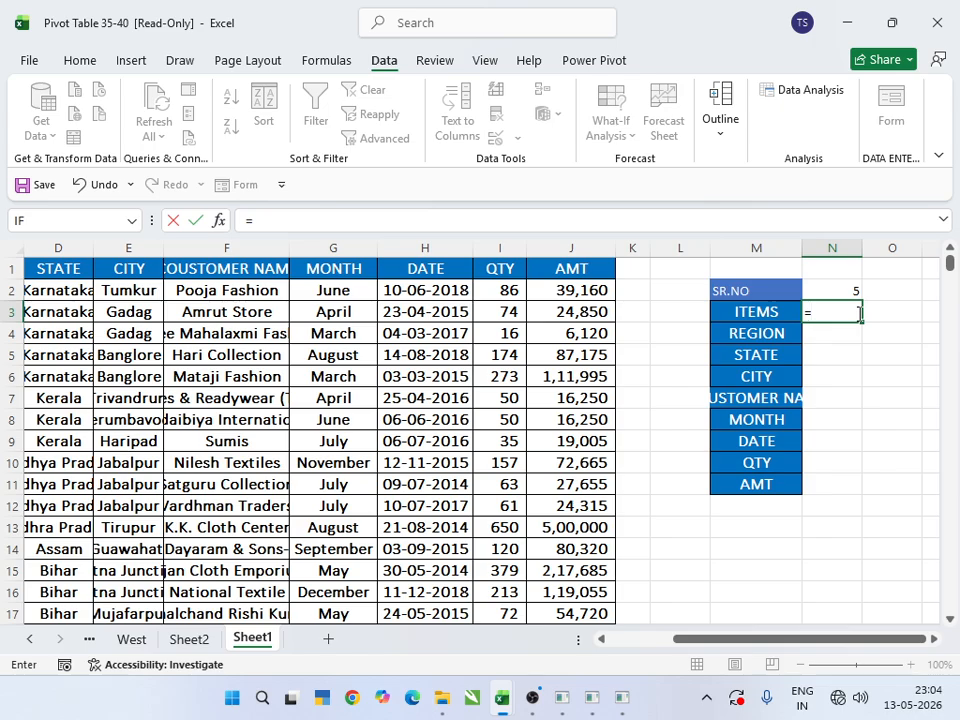
type("XL")
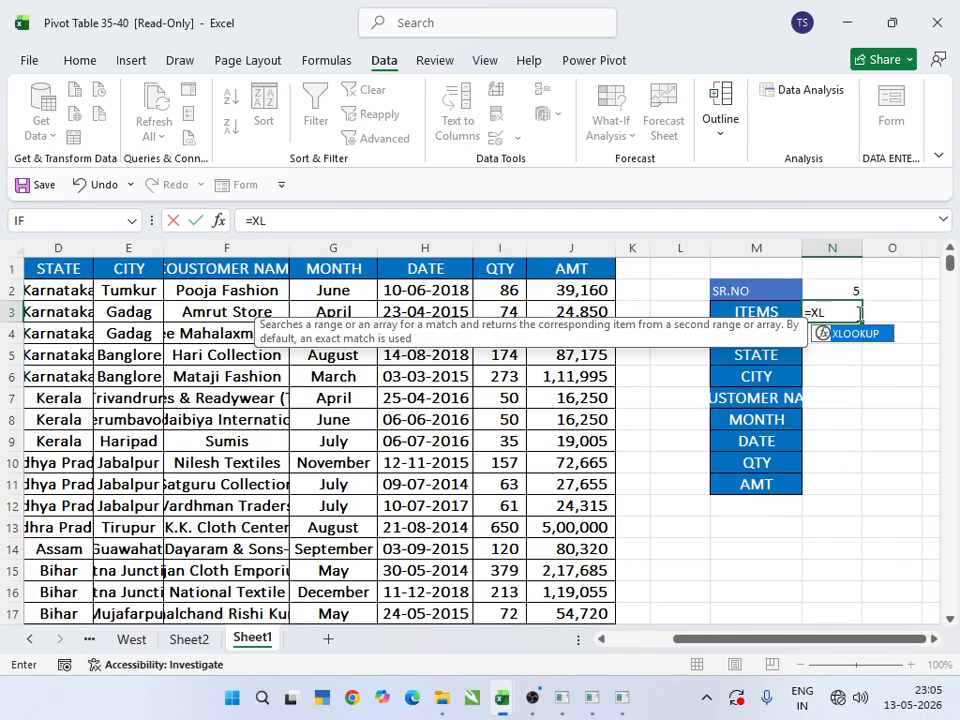
double_click(838, 334)
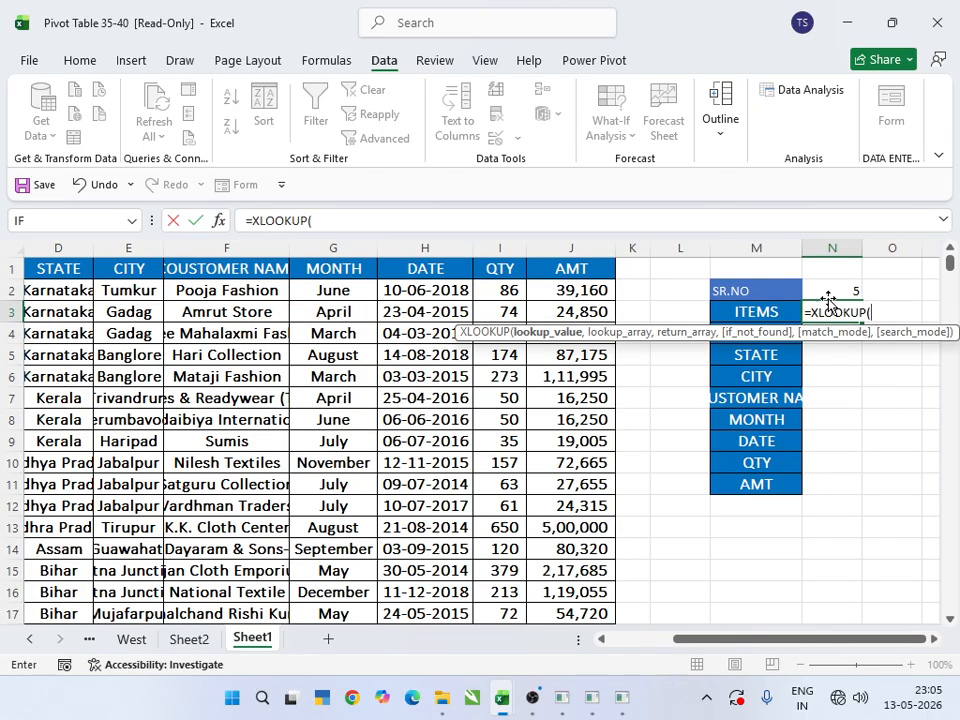
left_click(830, 291)
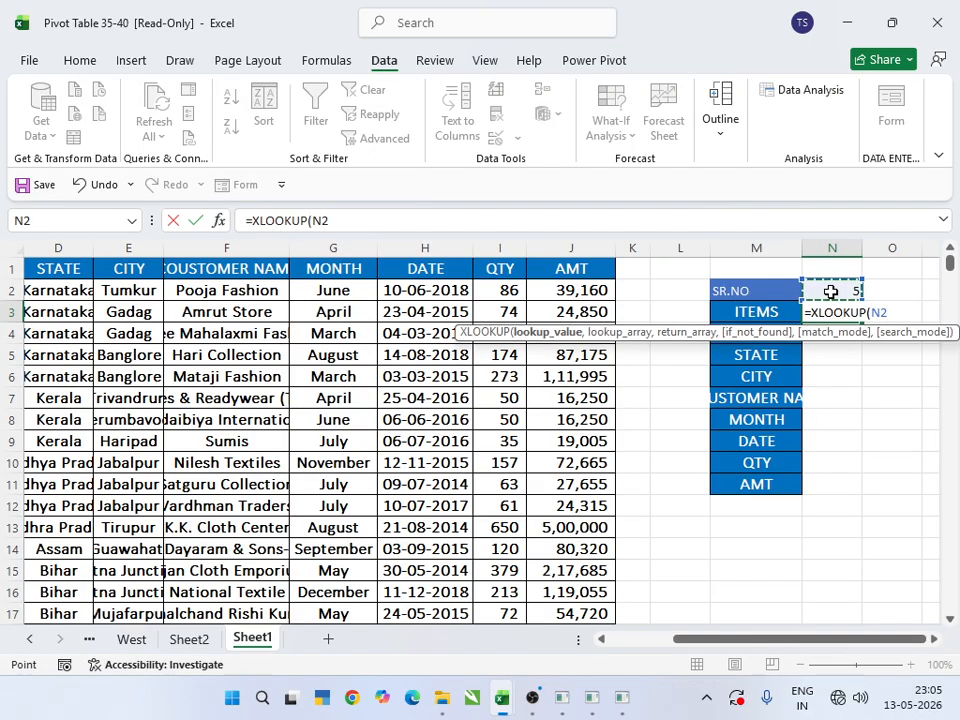
key("F4")
type(",")
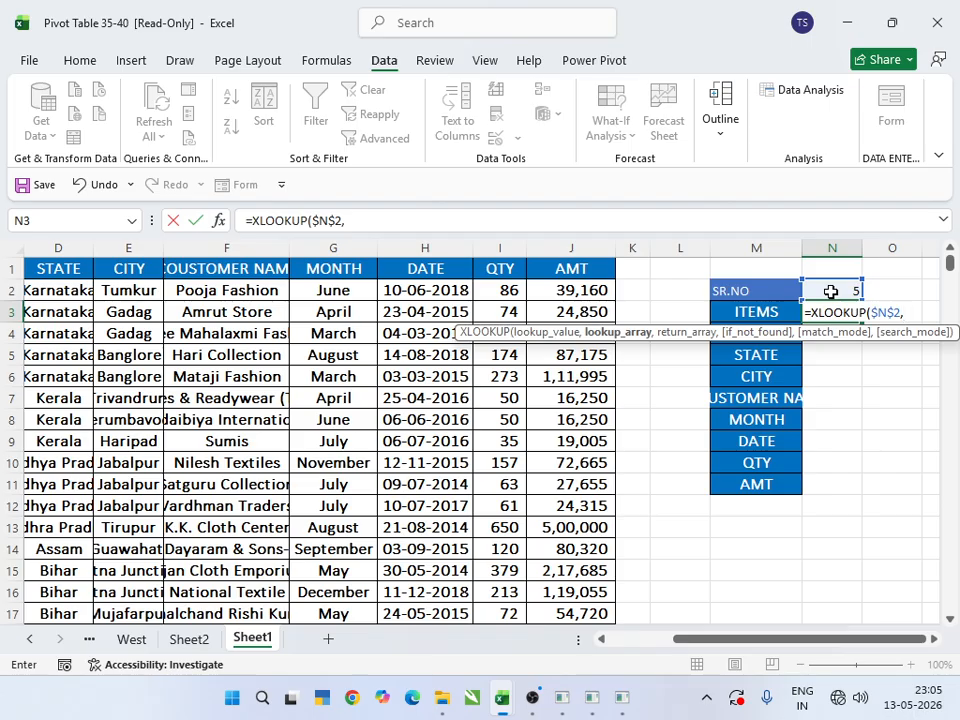
Step: Set the XLOOKUP's lookup array to the SR.NO column as the absolute range $A$1:$A$2340
left_click_drag(861, 640, 796, 640)
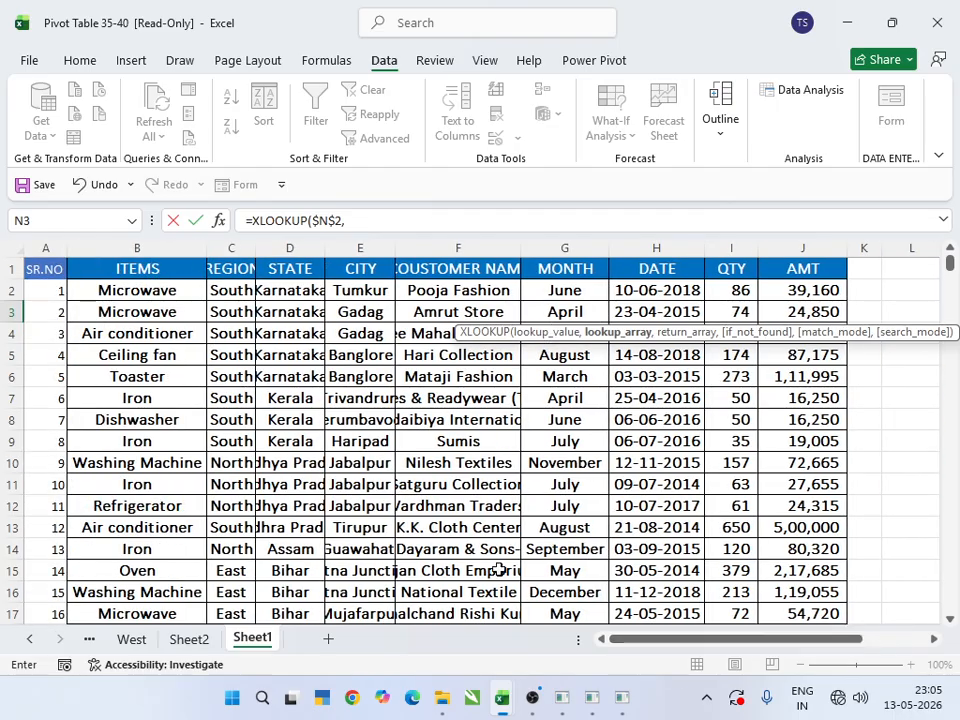
left_click(43, 265)
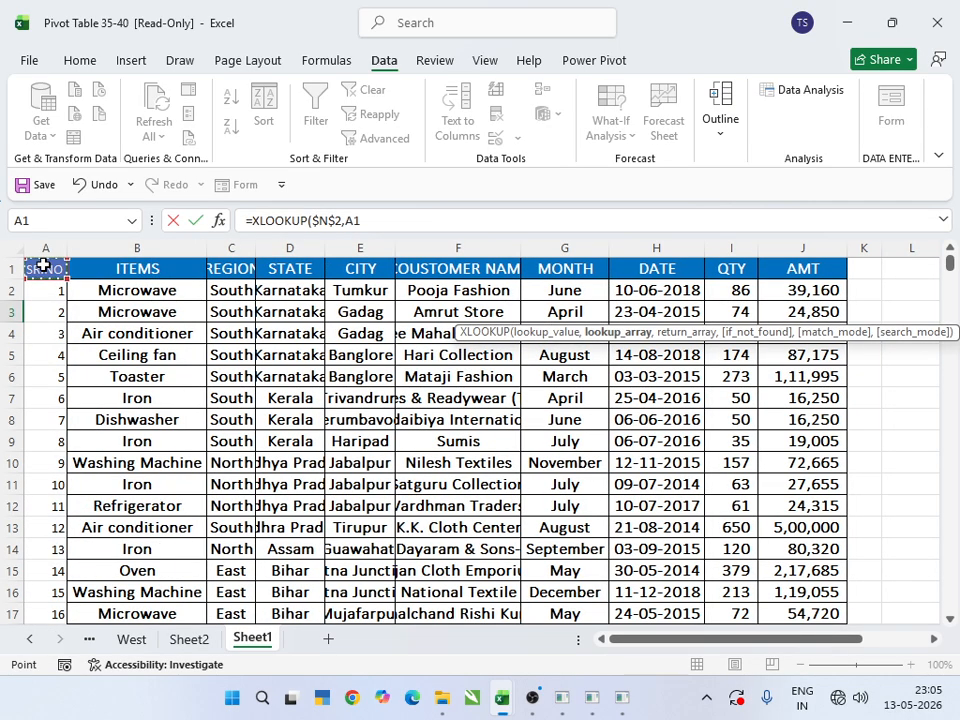
key("ctrl+shift+Down")
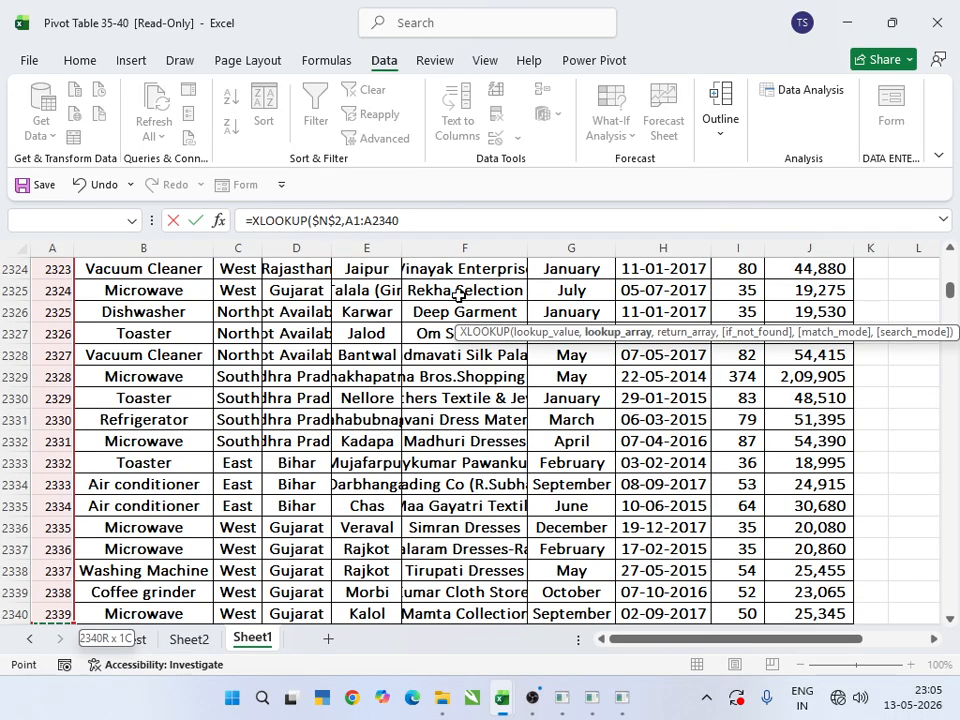
key("F4")
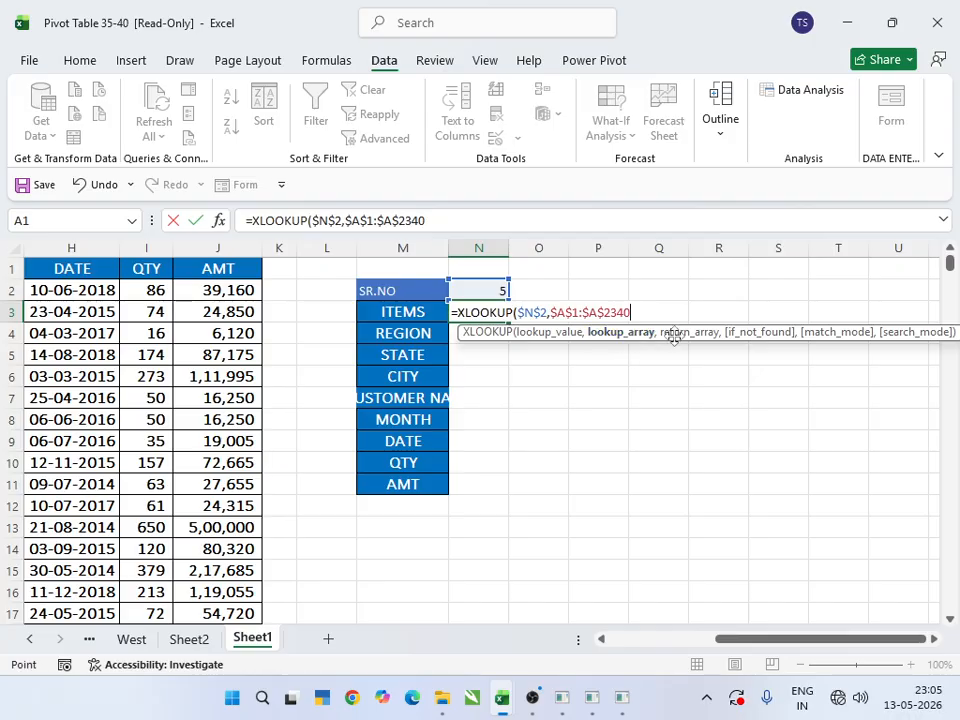
type(",")
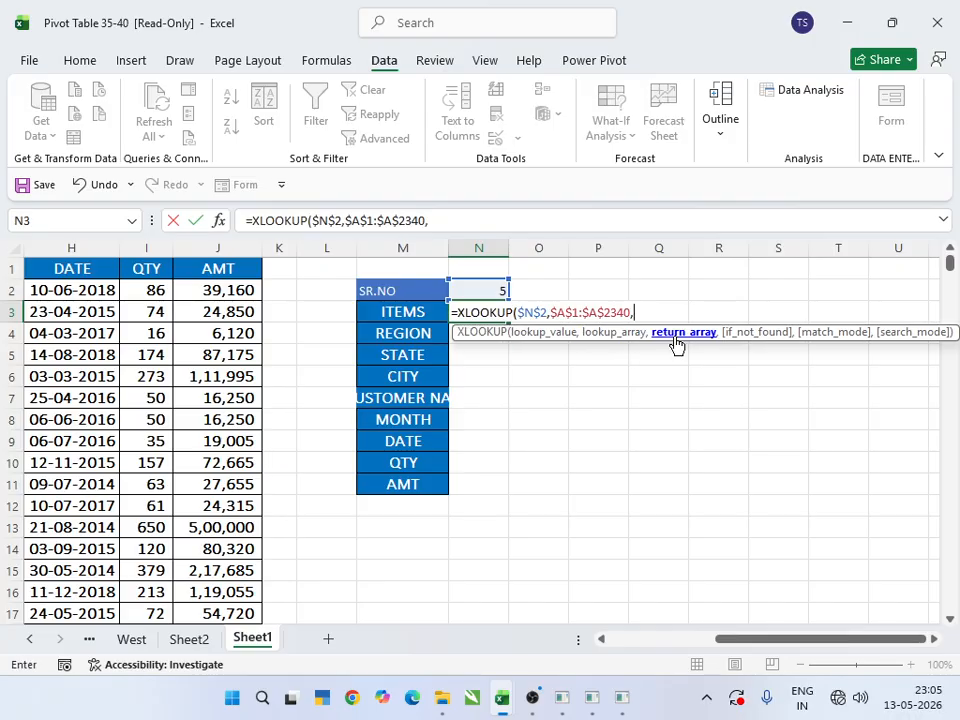
Step: Set the XLOOKUP's return array to an INDEX of the absolute range $A$1:$J$2340 with row number 0
type("IN")
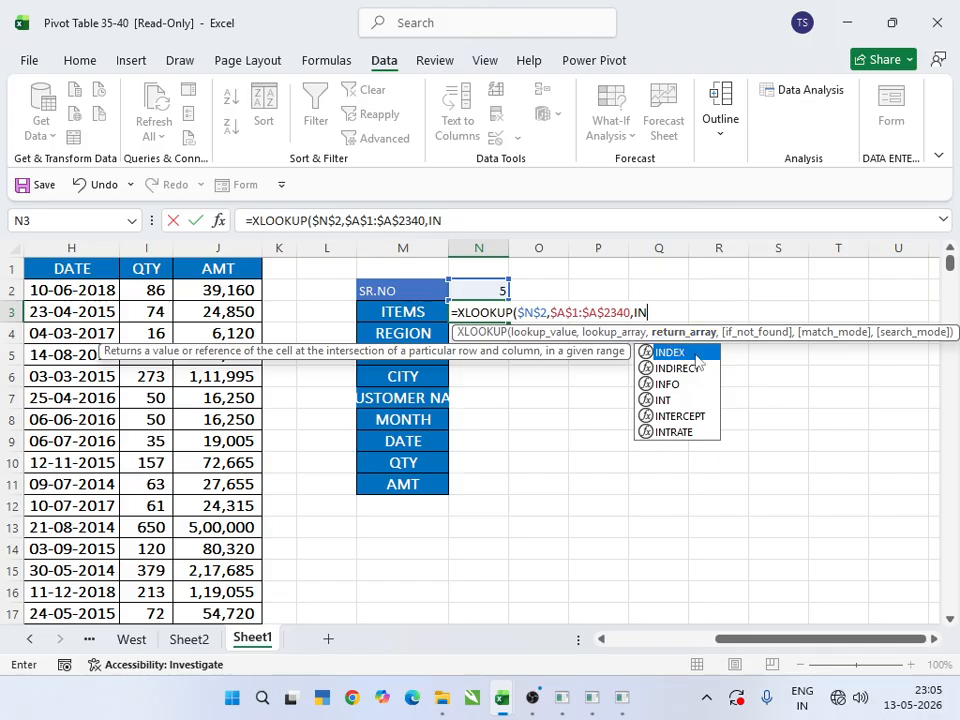
key("Tab")
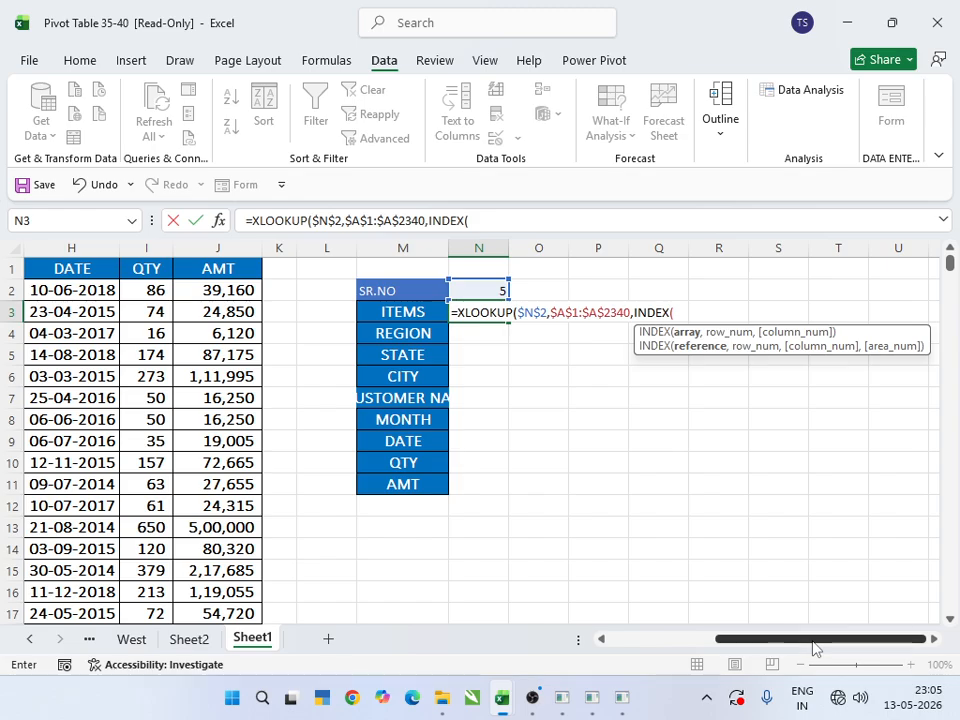
left_click_drag(814, 647, 655, 670)
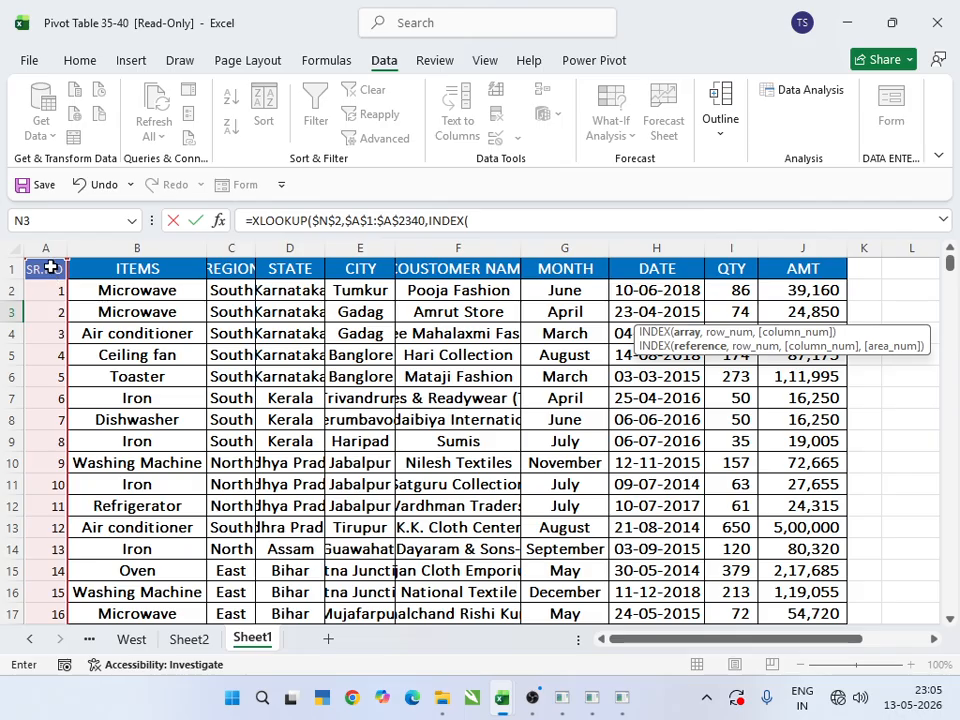
left_click_drag(47, 268, 818, 332)
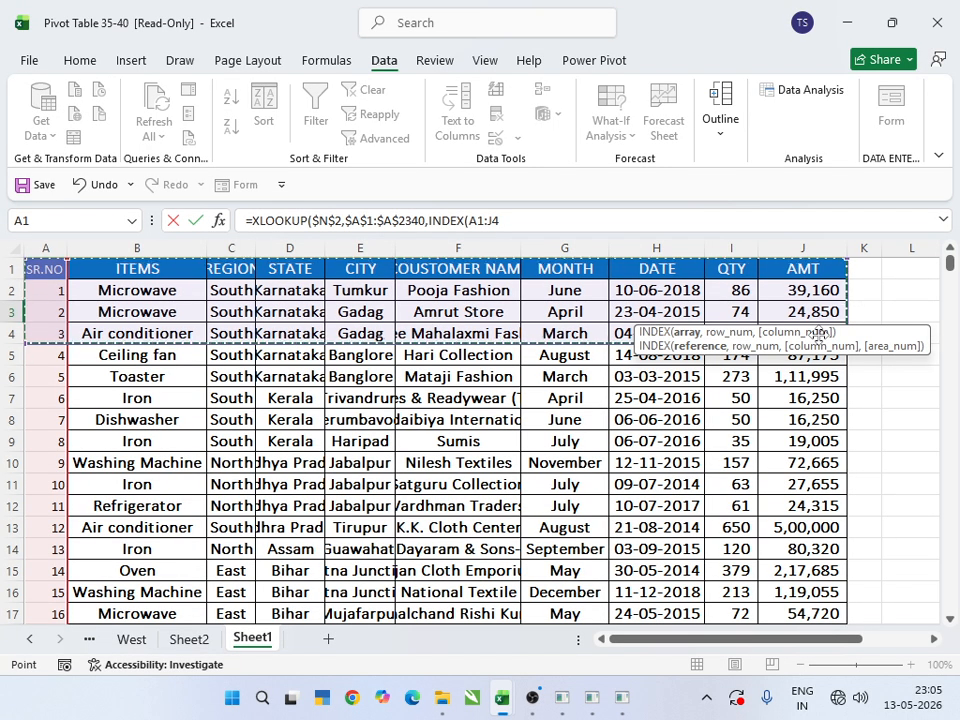
key("ctrl+shift+Down")
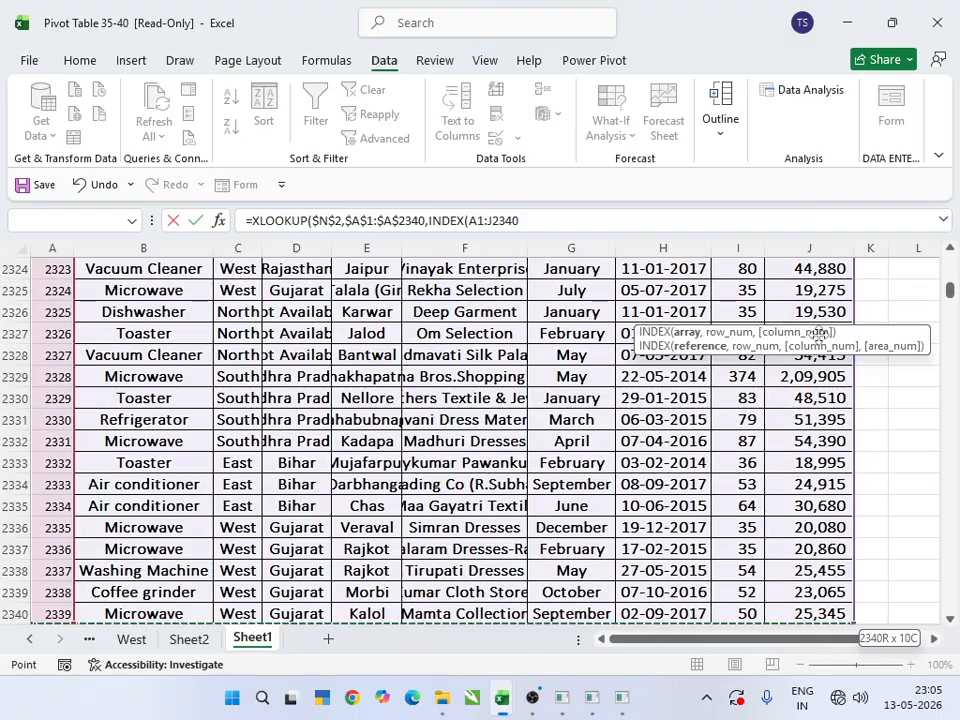
key("F4")
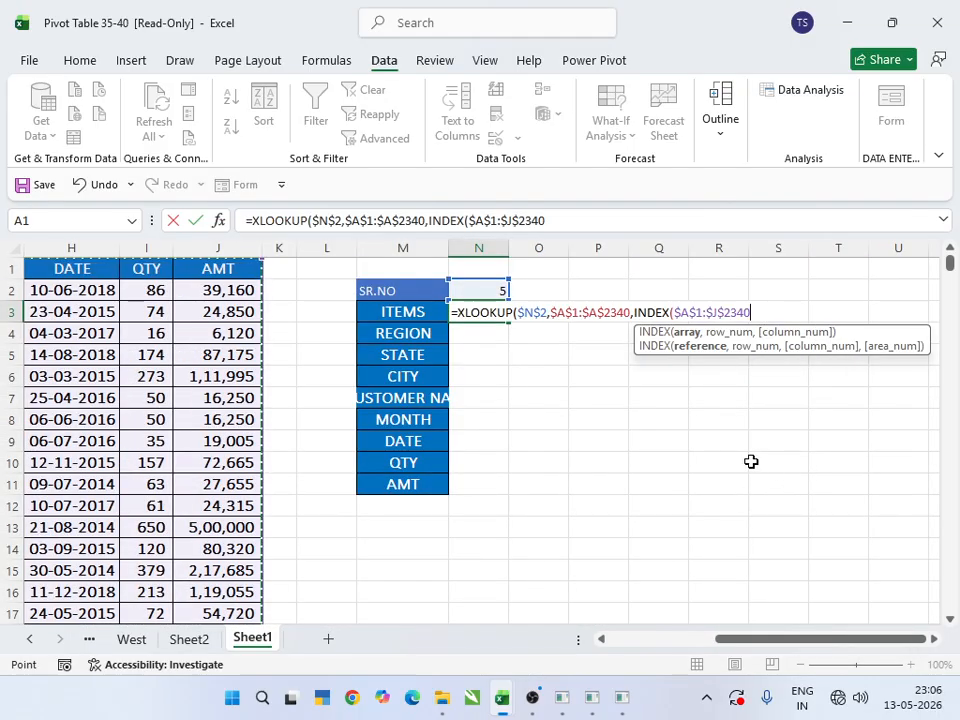
type(",")
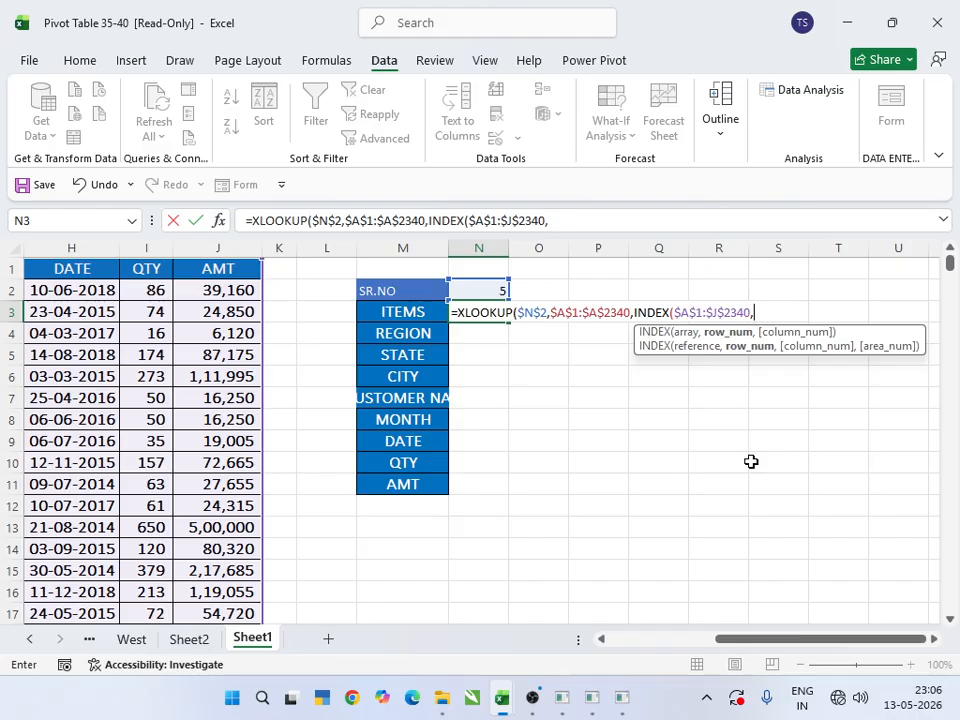
type("0,")
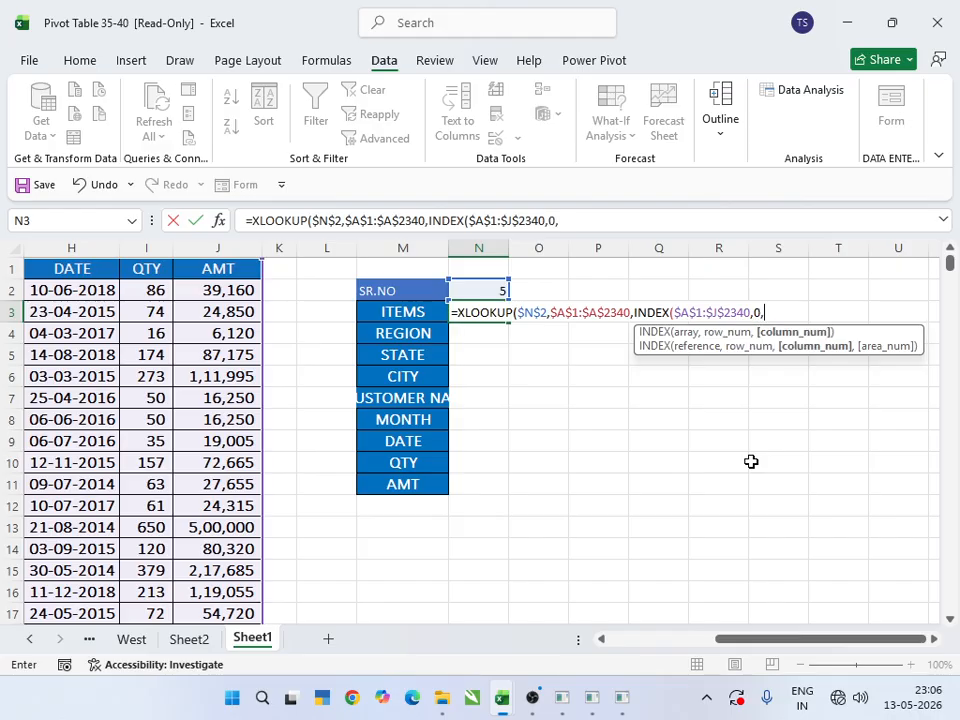
Step: Nest a MATCH as the INDEX column number, with the ITEMS label in M3 as its lookup value
type("MA")
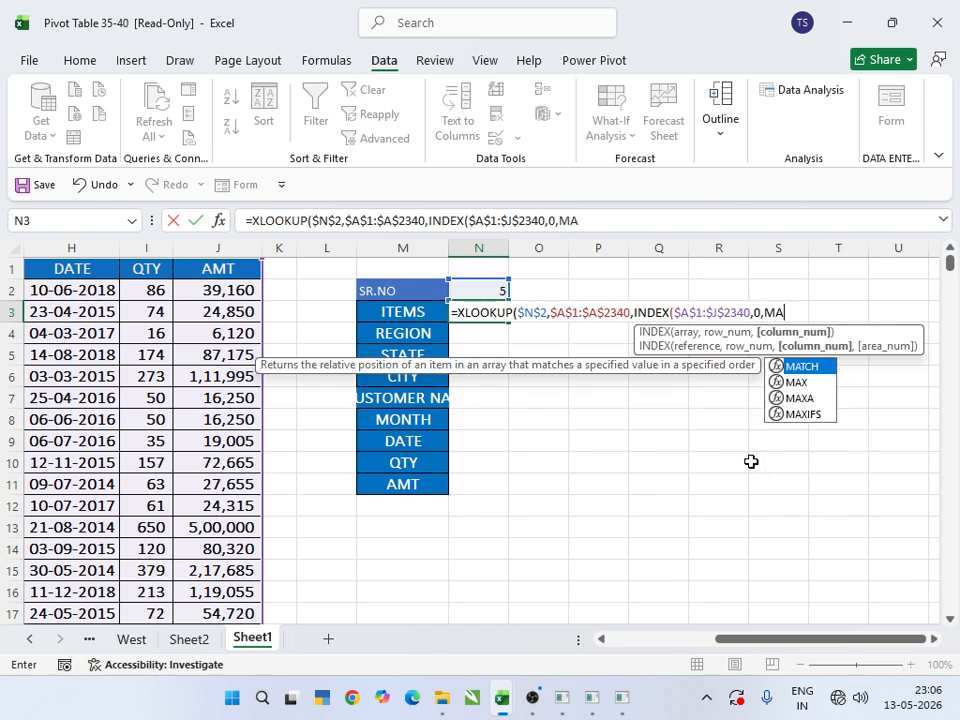
double_click(812, 366)
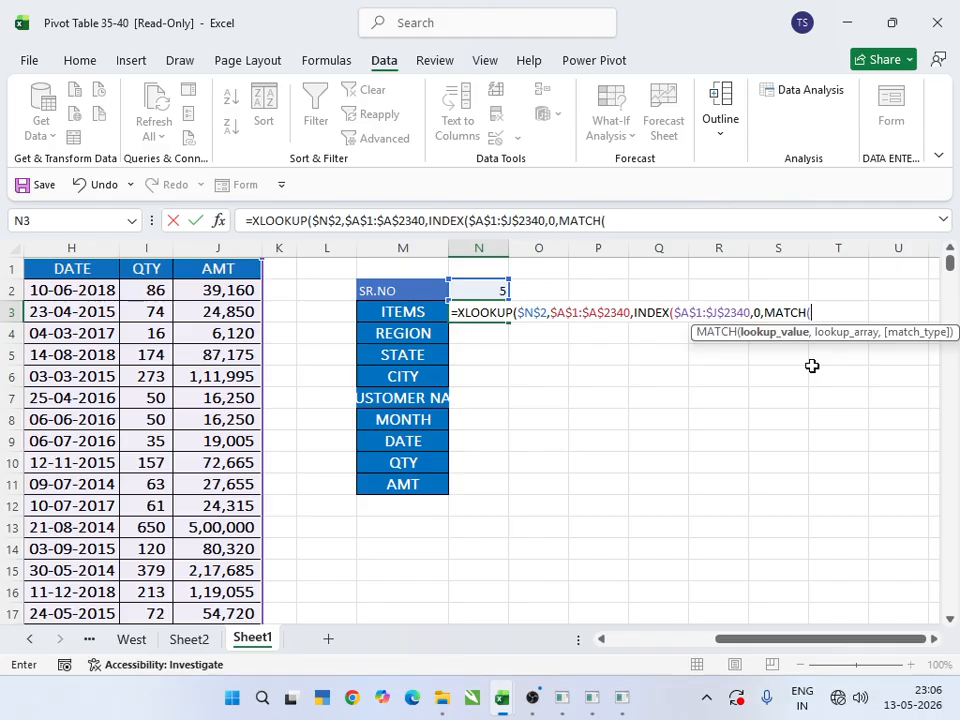
left_click(420, 320)
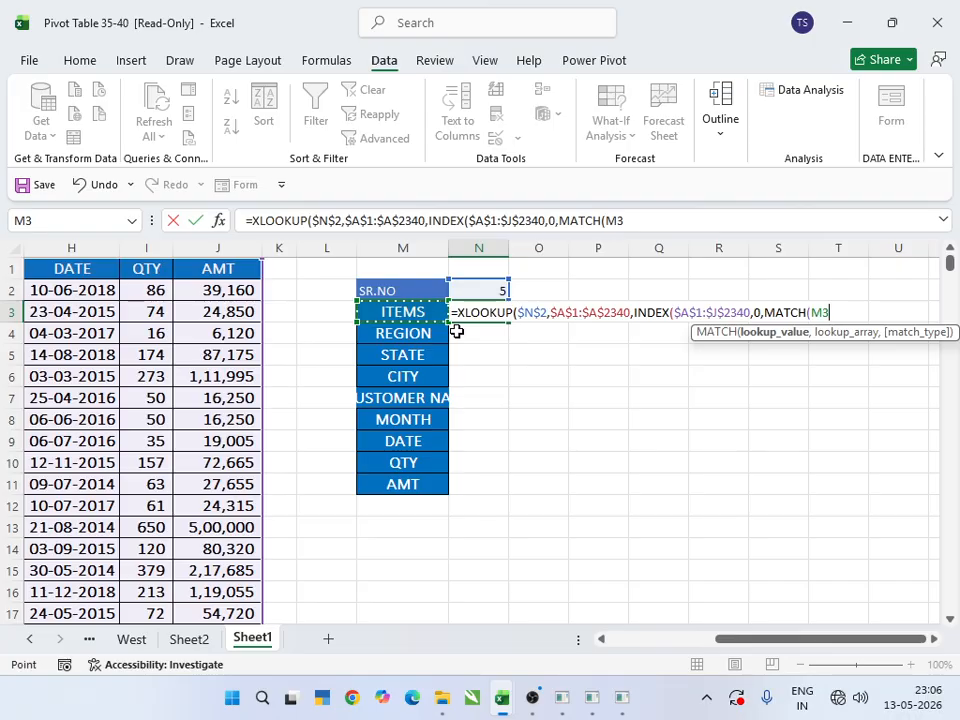
type(",")
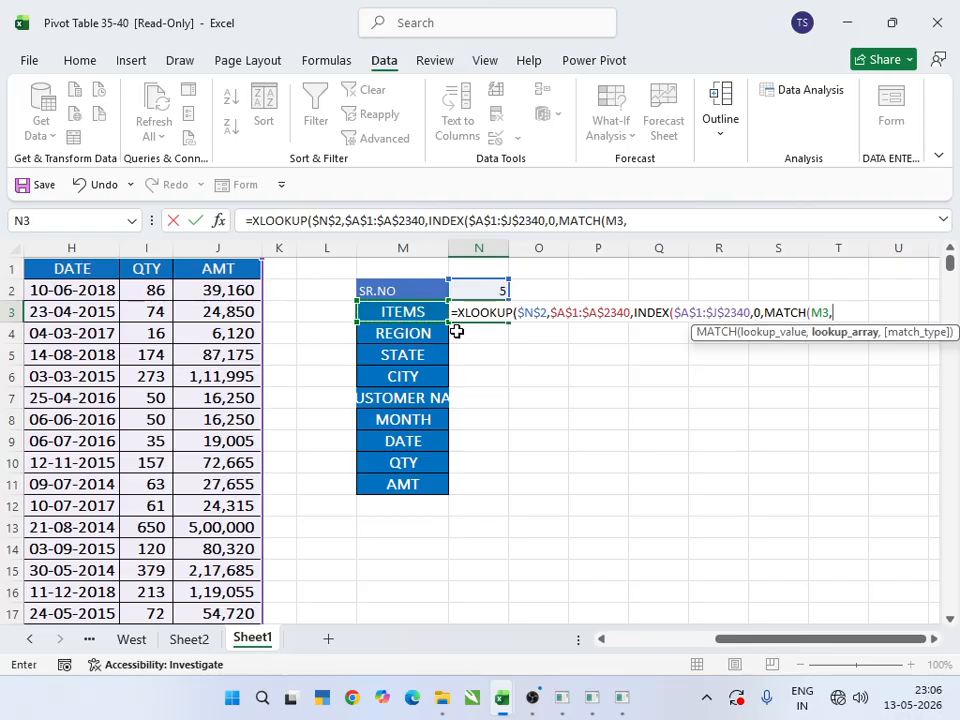
Step: Set the MATCH lookup array to the absolute header row range $A$1:$J$1 with match type 0 for an exact match
scroll(688, 655, "left", 3)
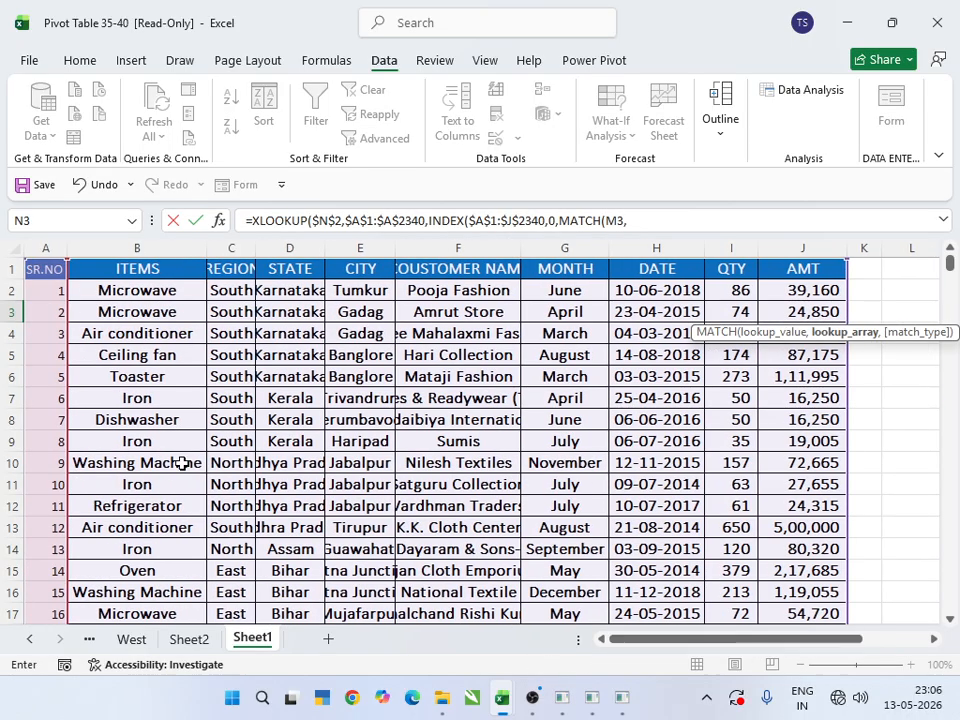
left_click_drag(56, 271, 402, 279)
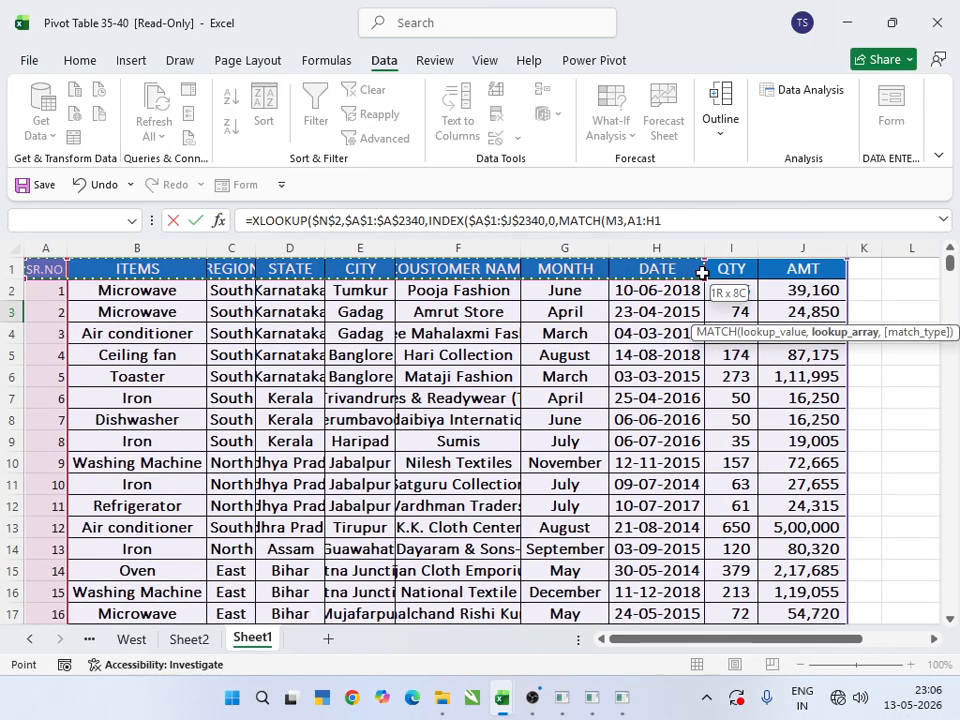
left_click_drag(703, 272, 838, 270)
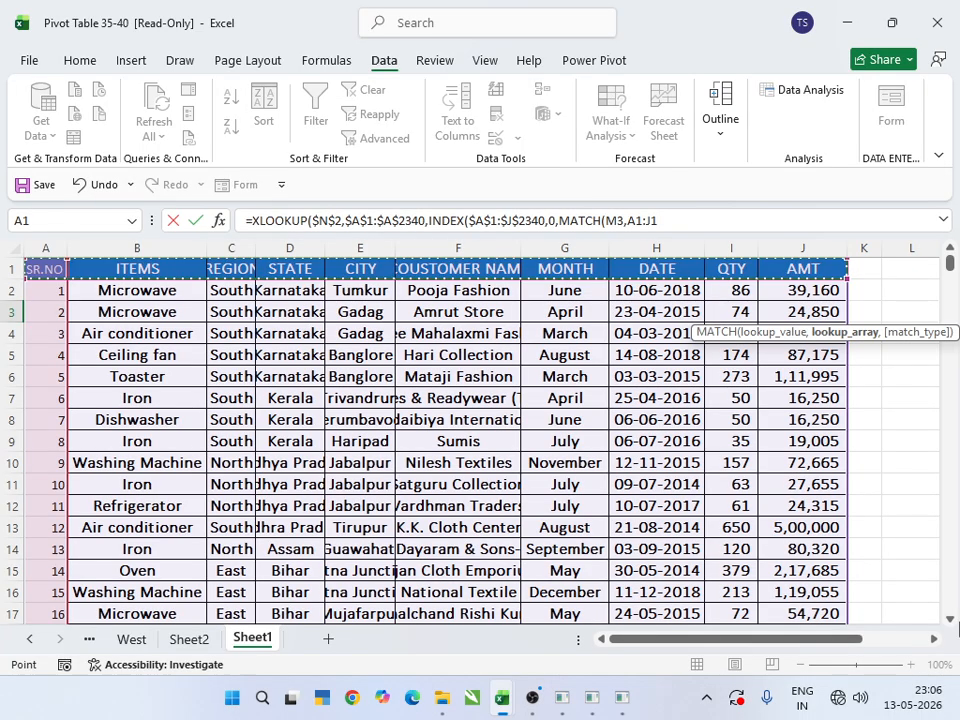
key("F4")
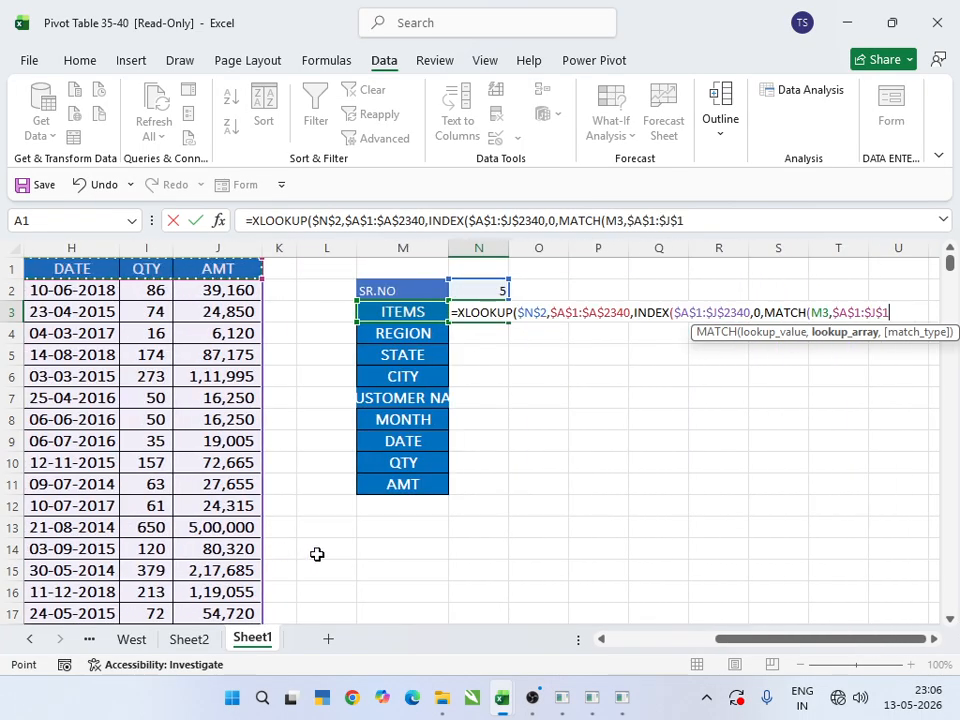
type(",")
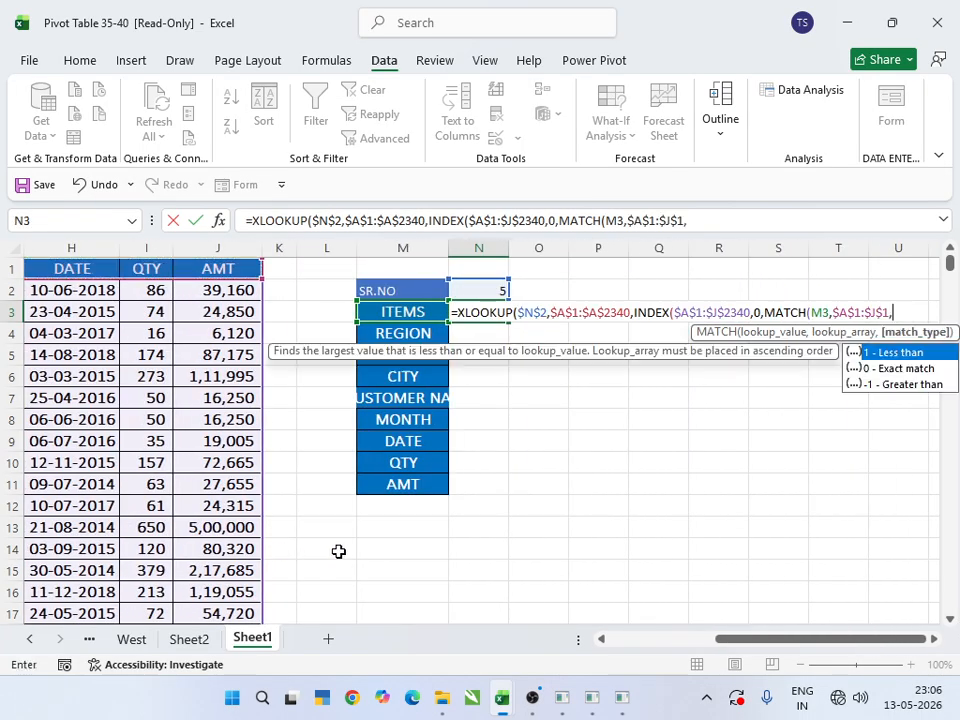
type("0")
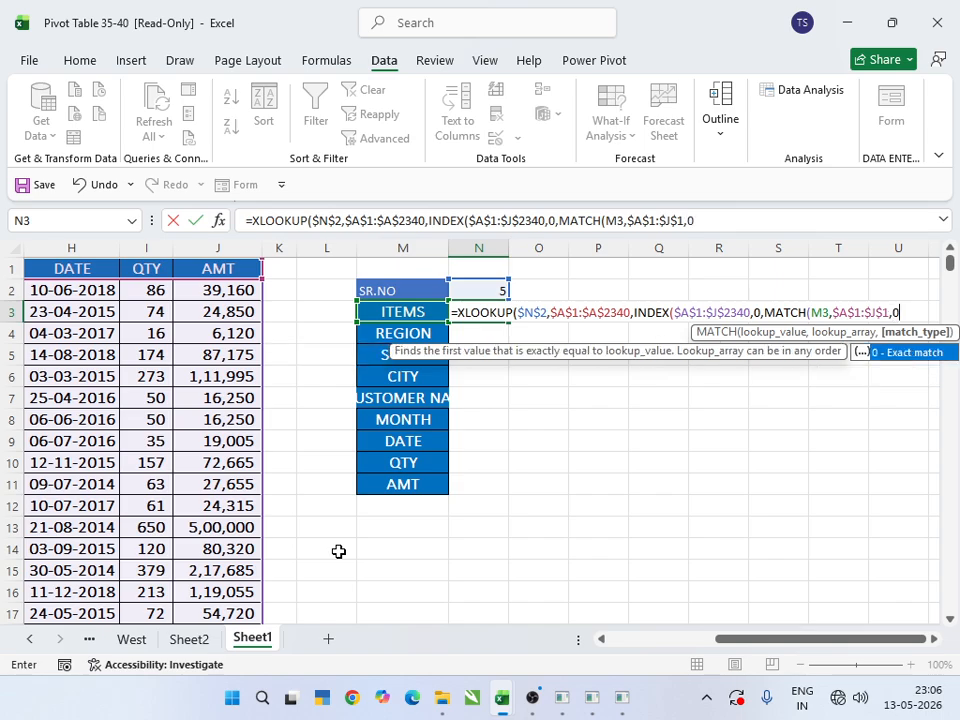
Step: Enter the completed formula in N3 and fill it down to N11 beside AMT
key("Return")
key("Return")
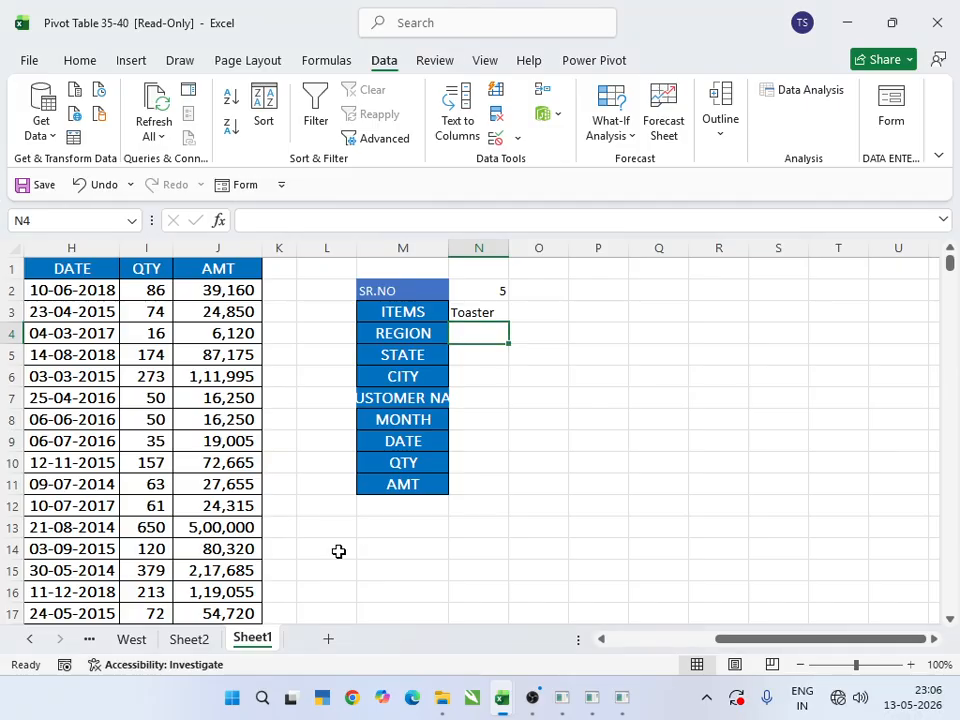
left_click(499, 313)
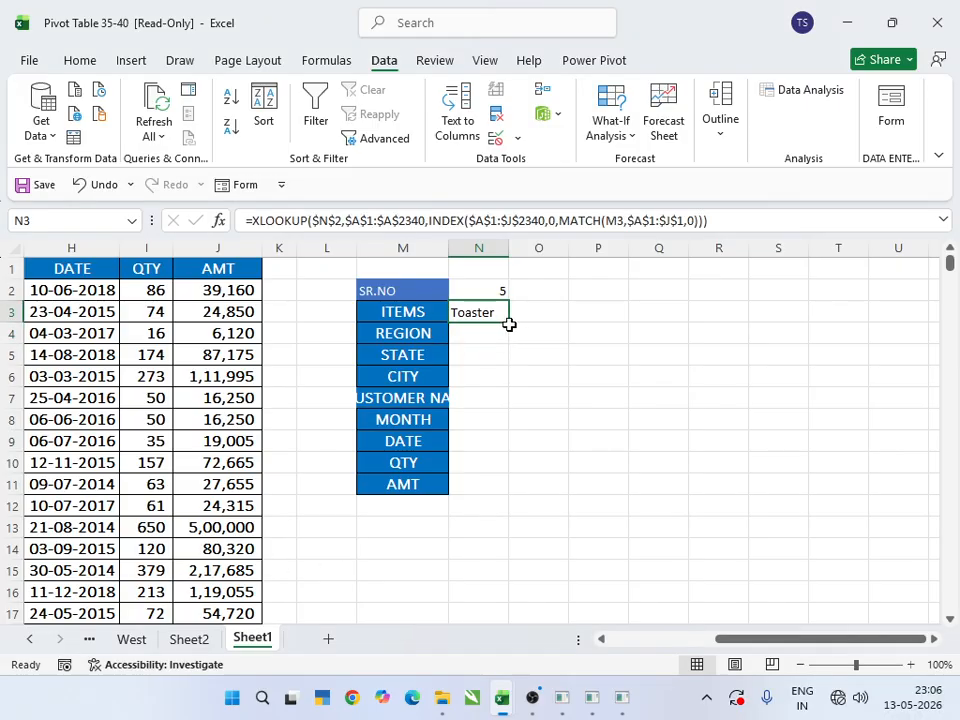
left_click_drag(508, 323, 514, 499)
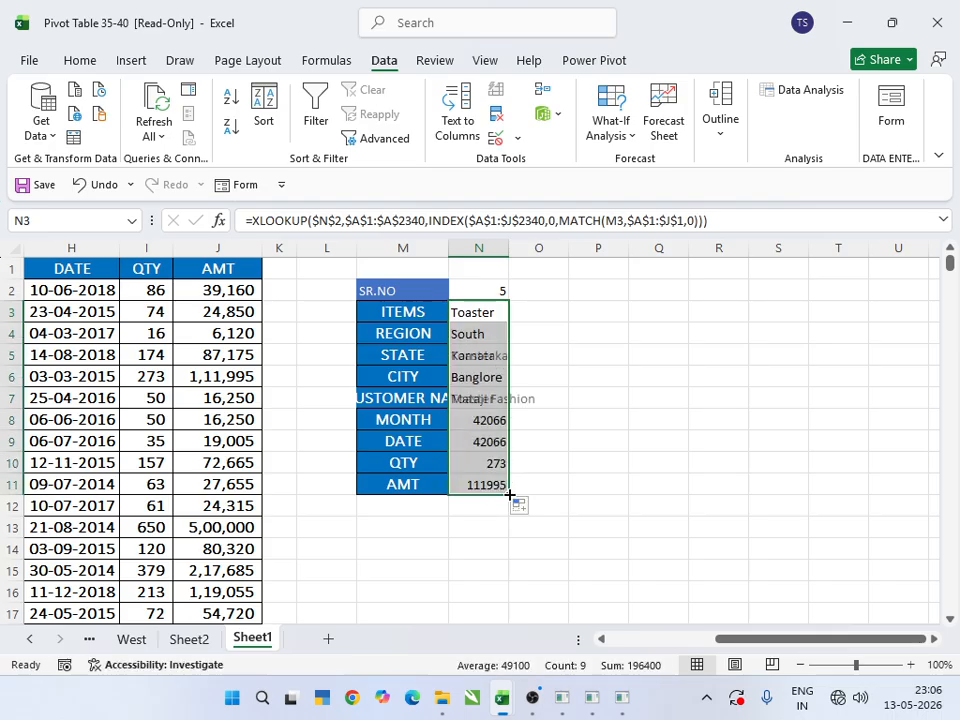
Step: Choose serial number 1014 from N2's dropdown list and auto-fit column N to its contents
left_click(499, 288)
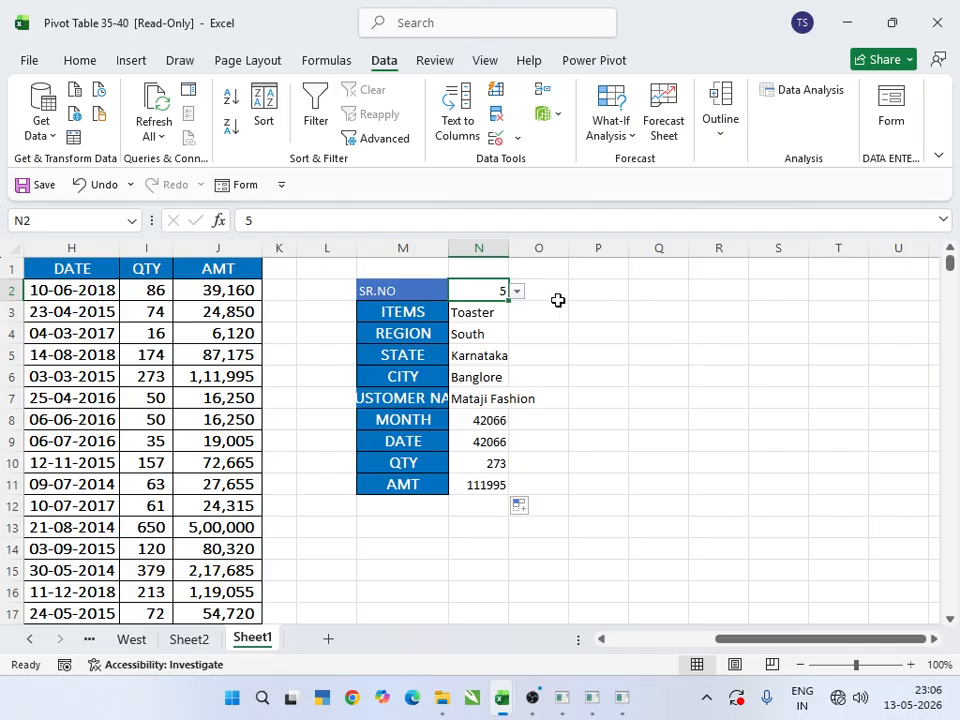
left_click(518, 291)
left_click_drag(514, 328, 501, 364)
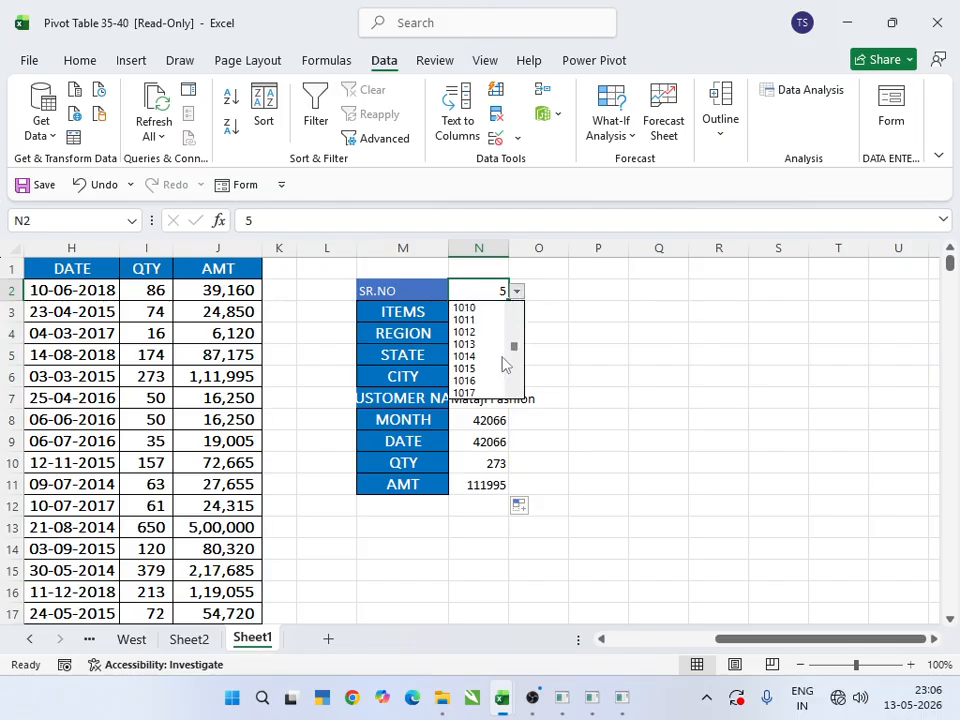
left_click(488, 358)
double_click(508, 249)
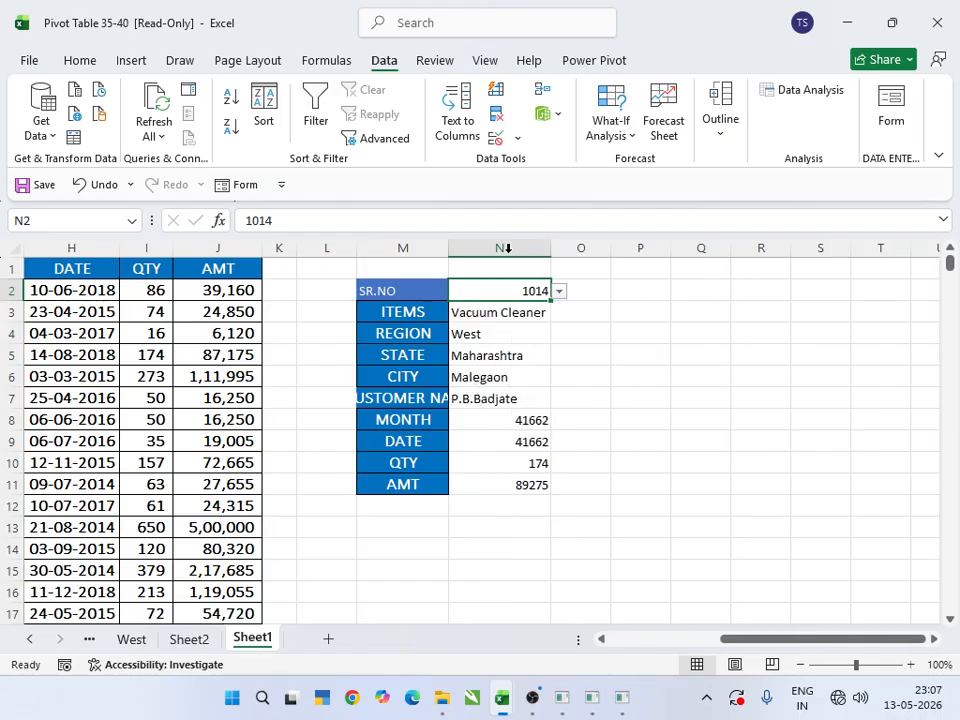
left_click(657, 349)
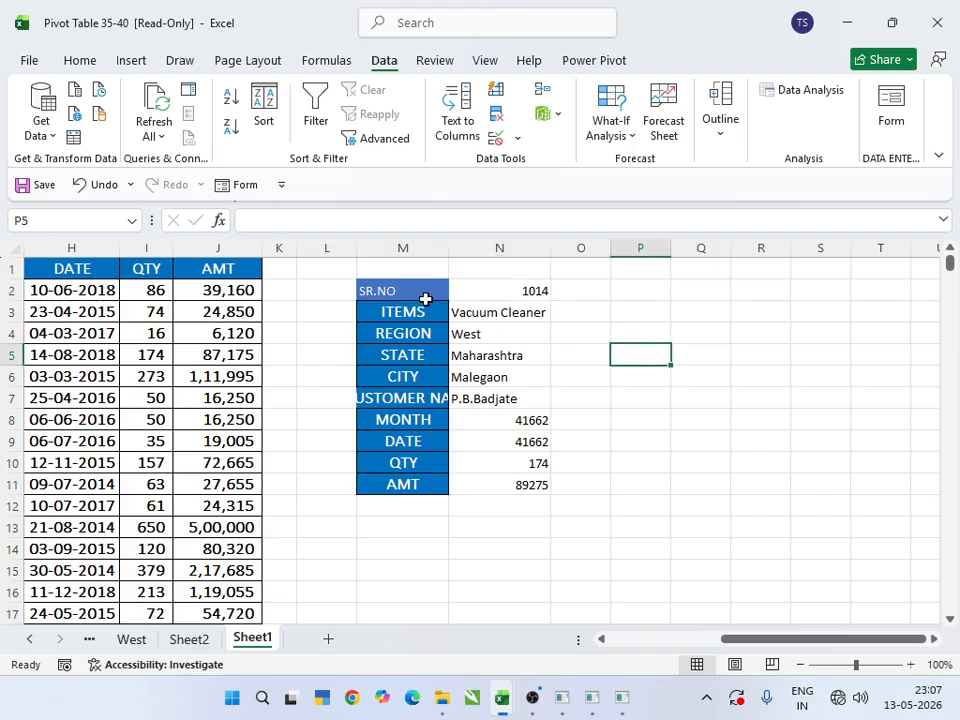
Step: Copy the field labels SR.NO to AMT from M2:M11 and paste them starting at cell R5
left_click_drag(426, 300, 431, 491)
key("ctrl+c")
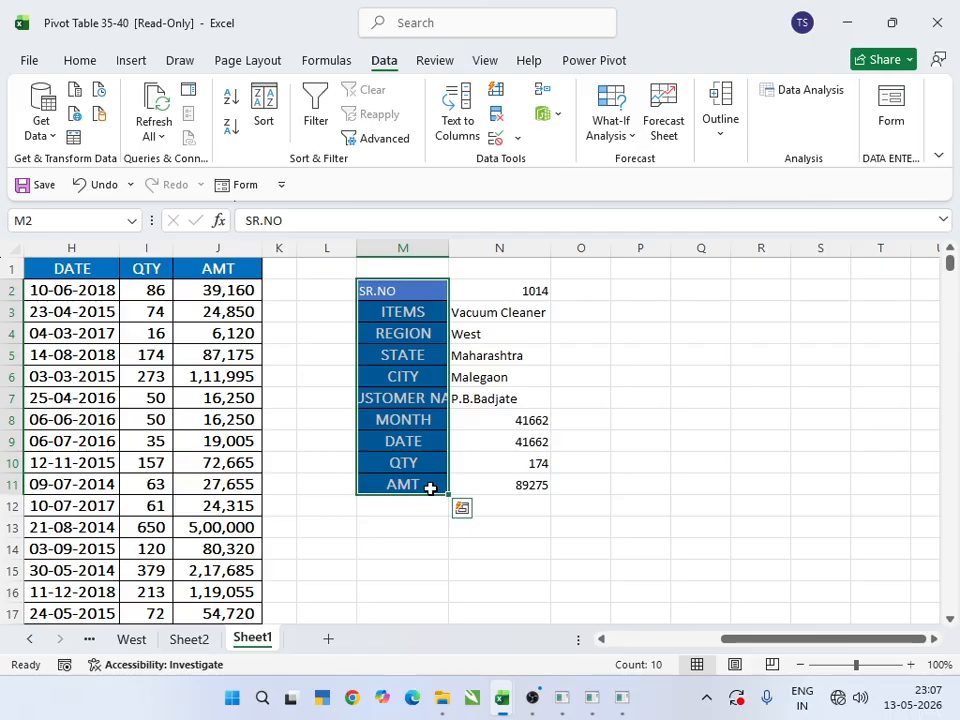
left_click(681, 356)
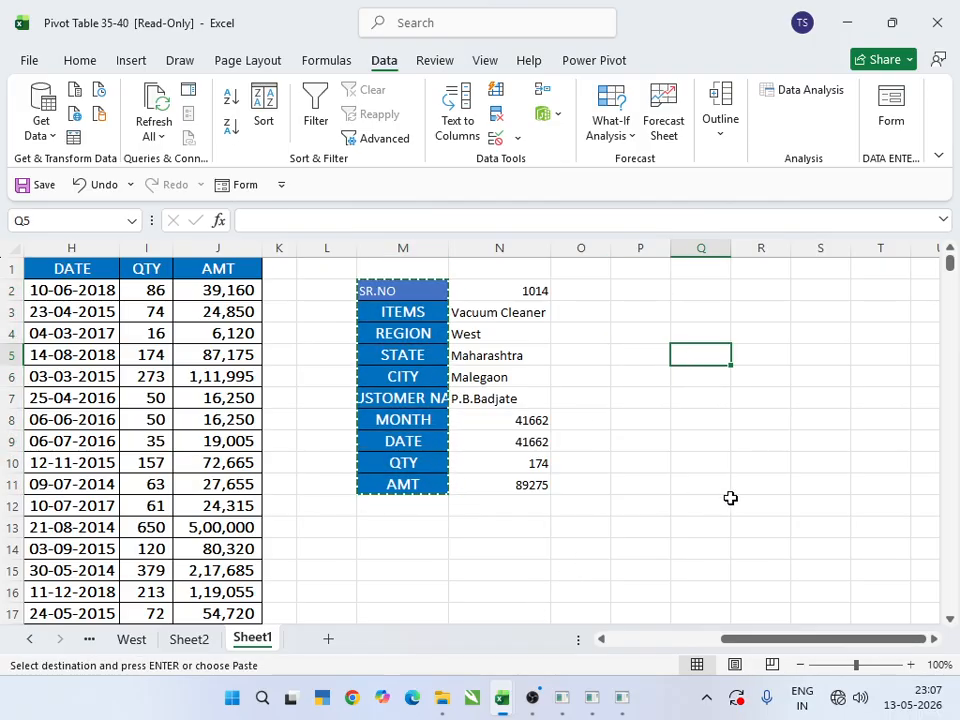
scroll(439, 570, "down", 2)
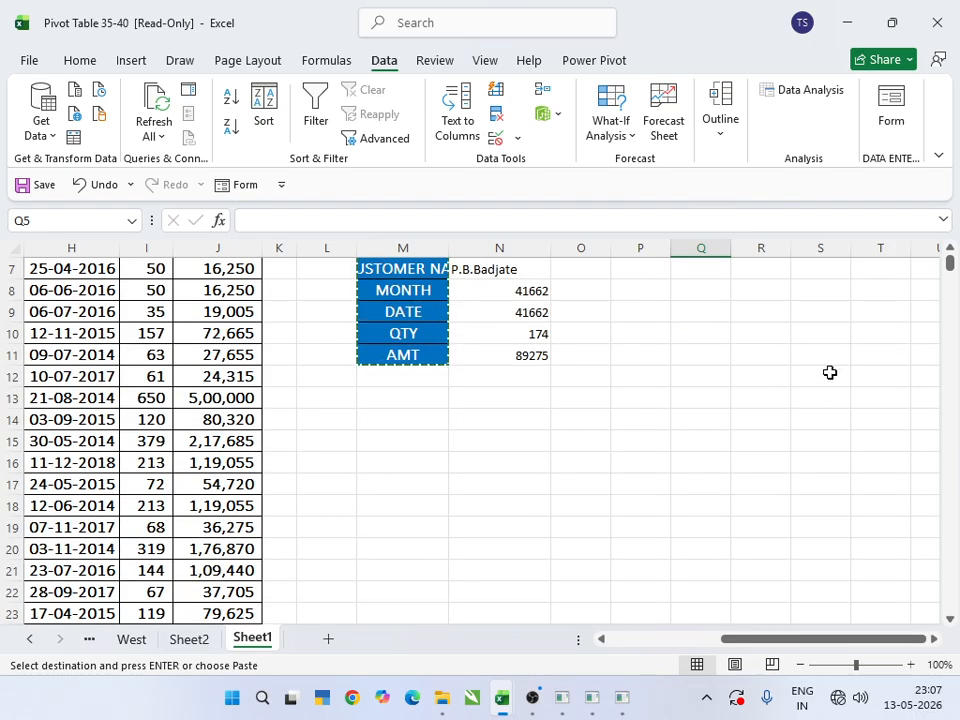
scroll(733, 399, "up", 2)
left_click(756, 308)
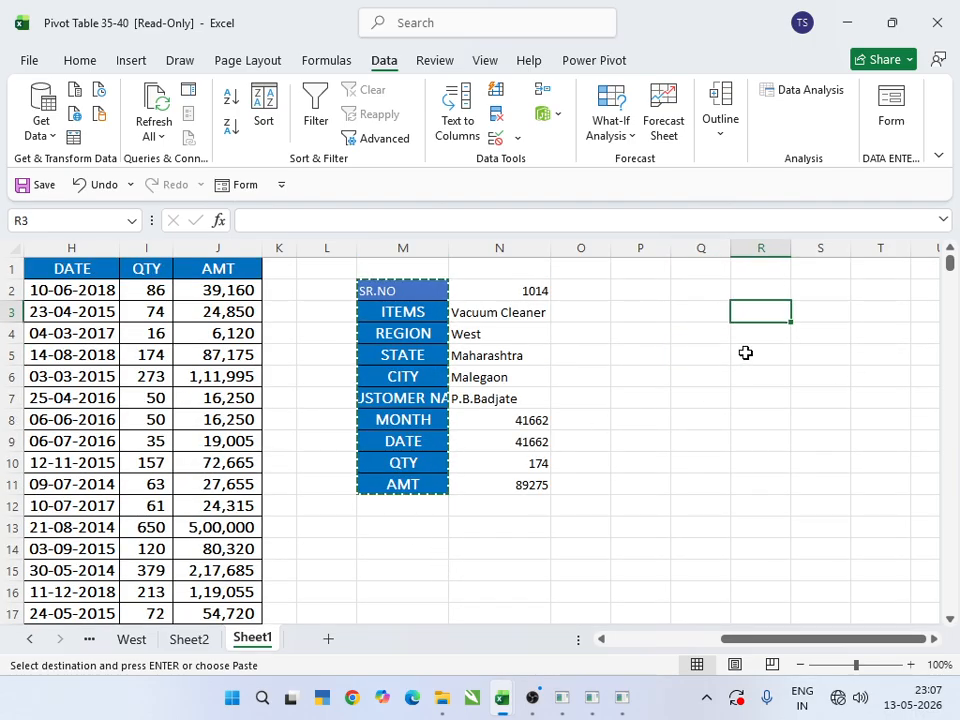
left_click(746, 352)
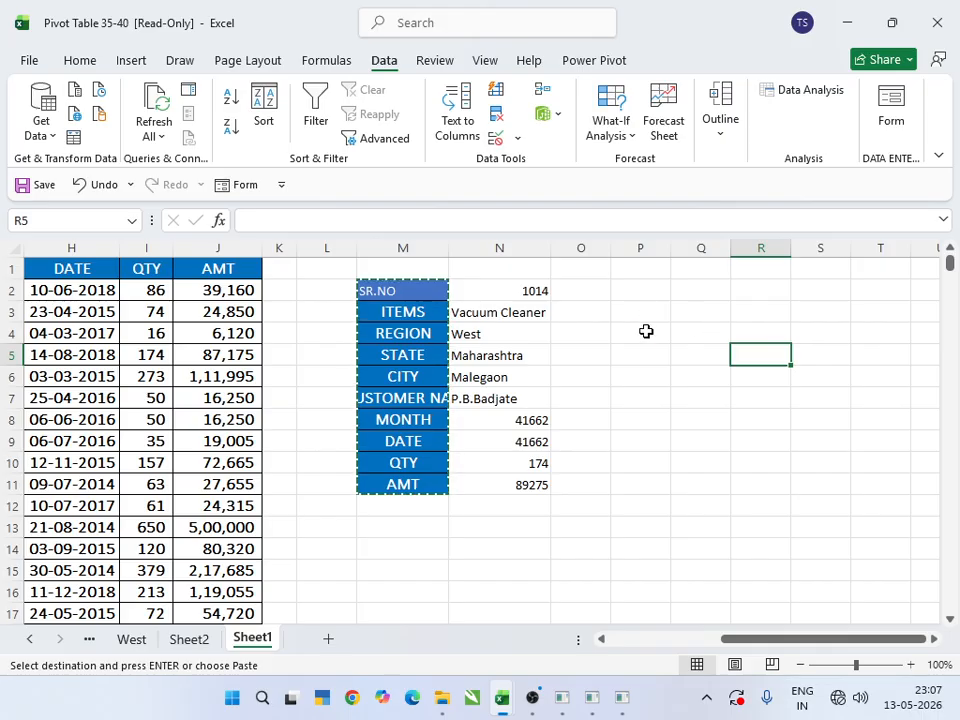
key("ctrl+v")
left_click(818, 356)
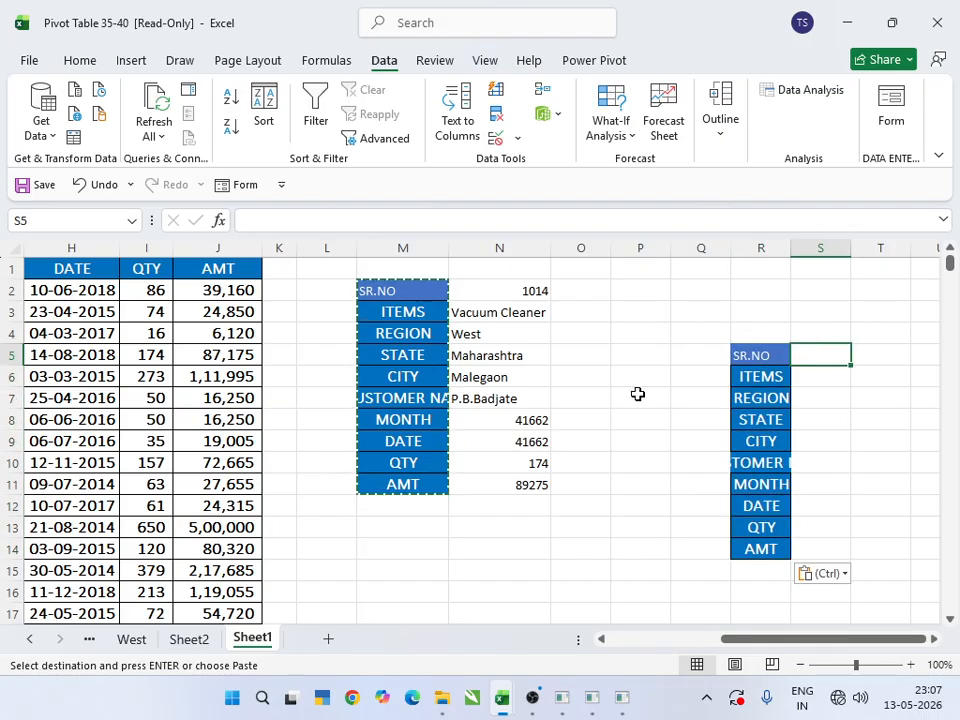
left_click(516, 286)
left_click_drag(516, 281, 825, 354)
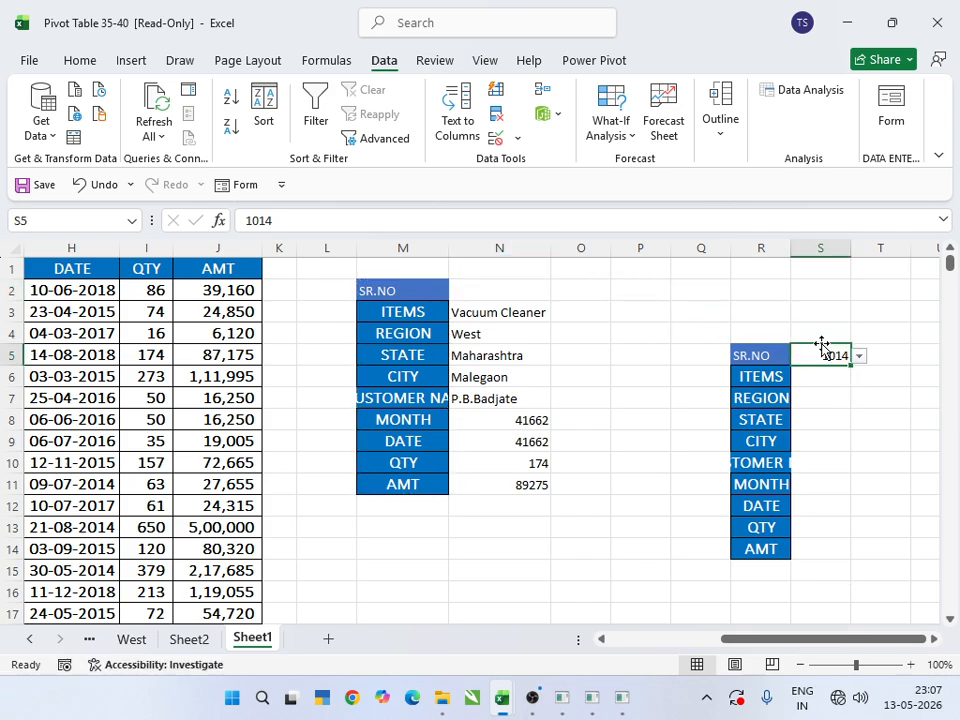
left_click(821, 341)
left_click(826, 350)
left_click_drag(826, 346, 514, 297)
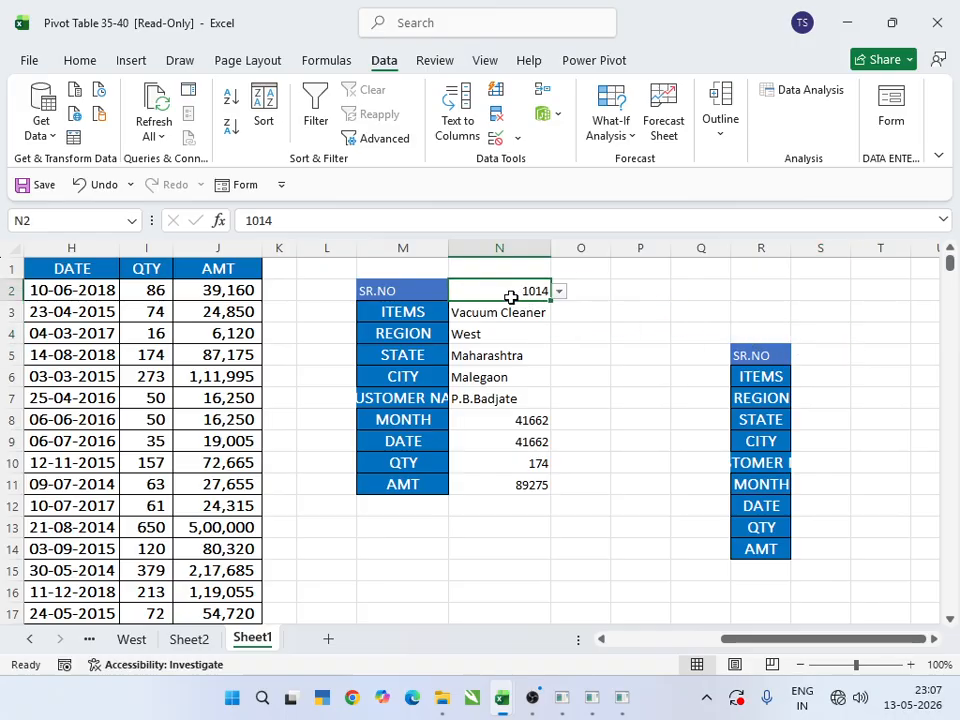
Step: Copy the serial number dropdown cell N2 and paste it into S5 beside the second SR.NO label
key("ctrl+c")
left_click(821, 358)
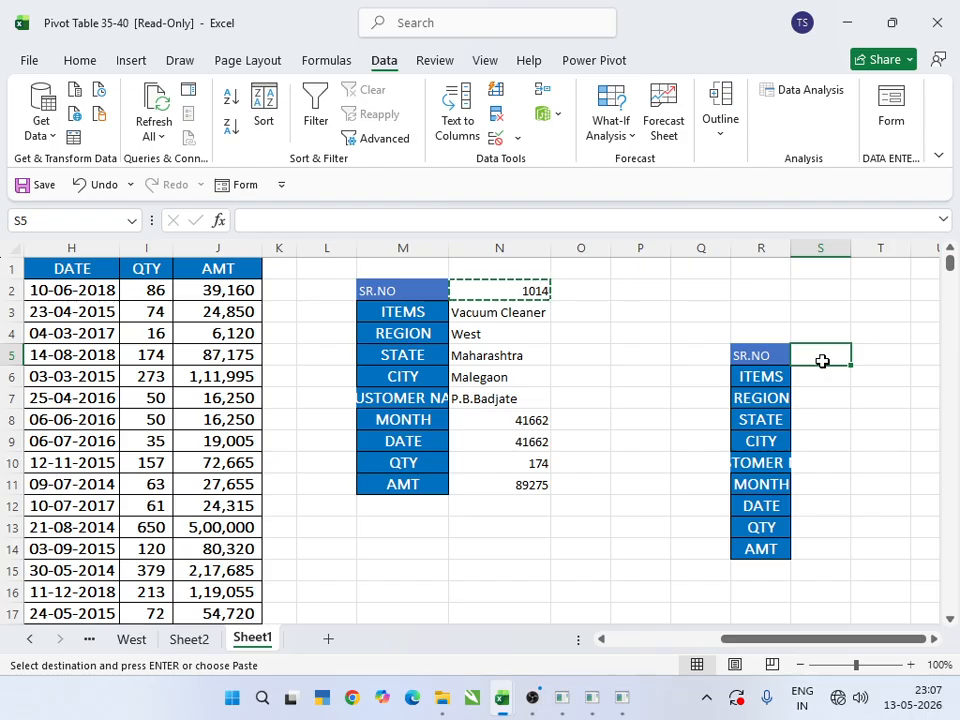
key("ctrl+v")
left_click(812, 413)
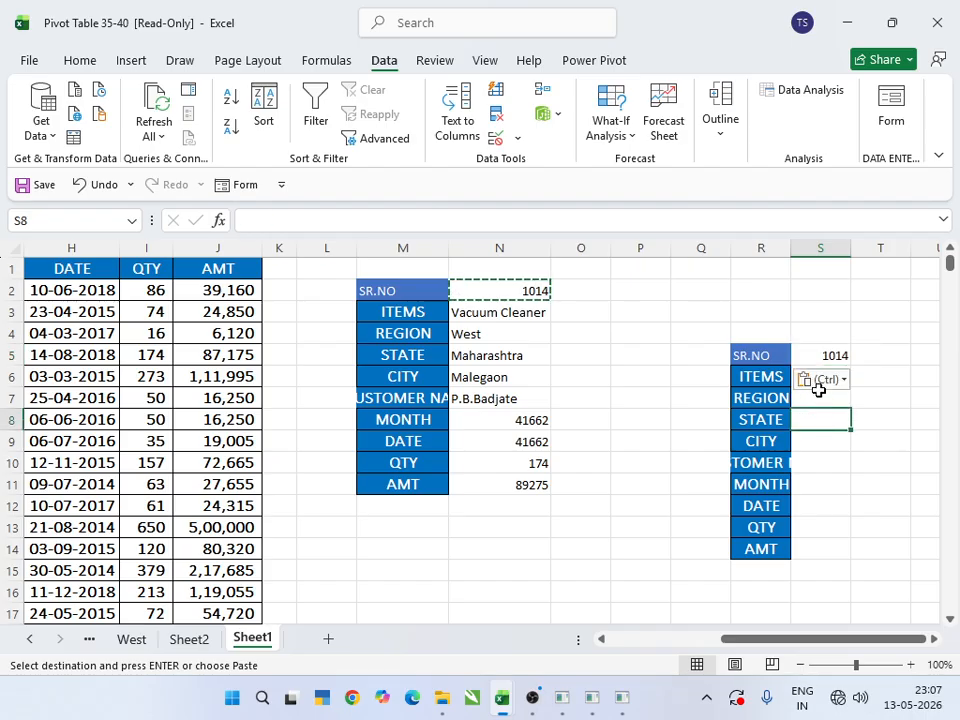
Step: Start an XLOOKUP formula in S6 beside ITEMS with the absolute reference $S$5 as the lookup value
left_click(810, 390)
key("Up")
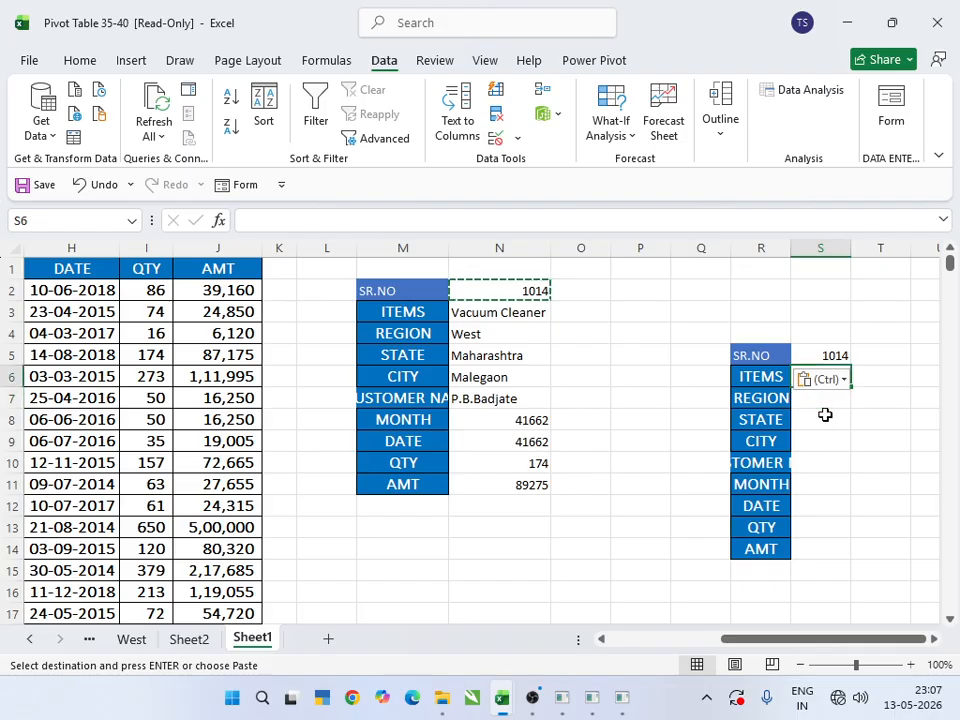
type("=")
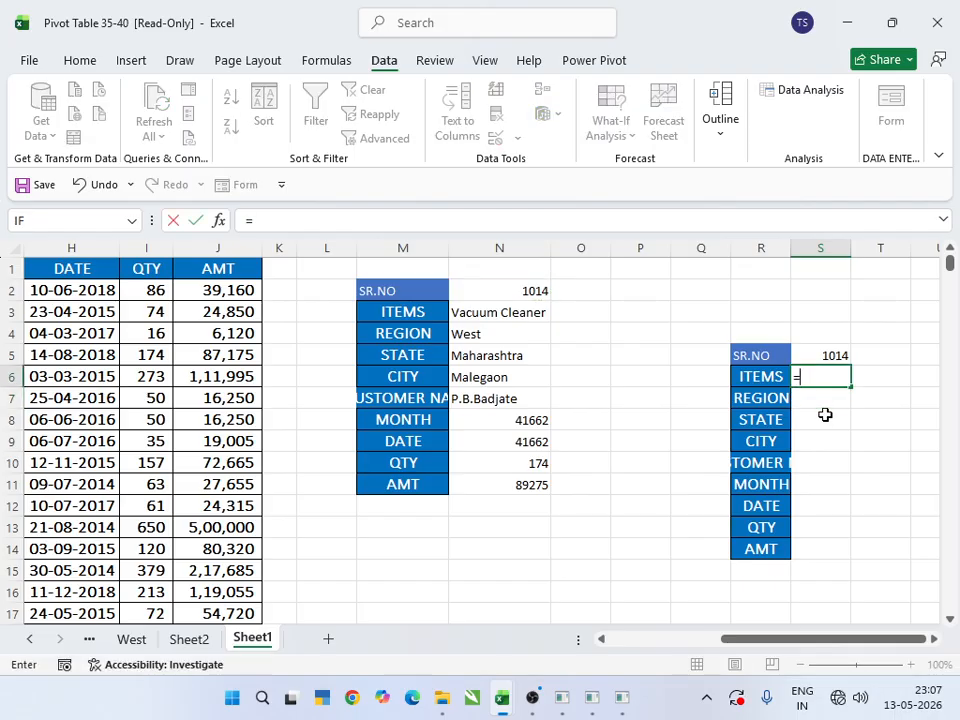
type("X")
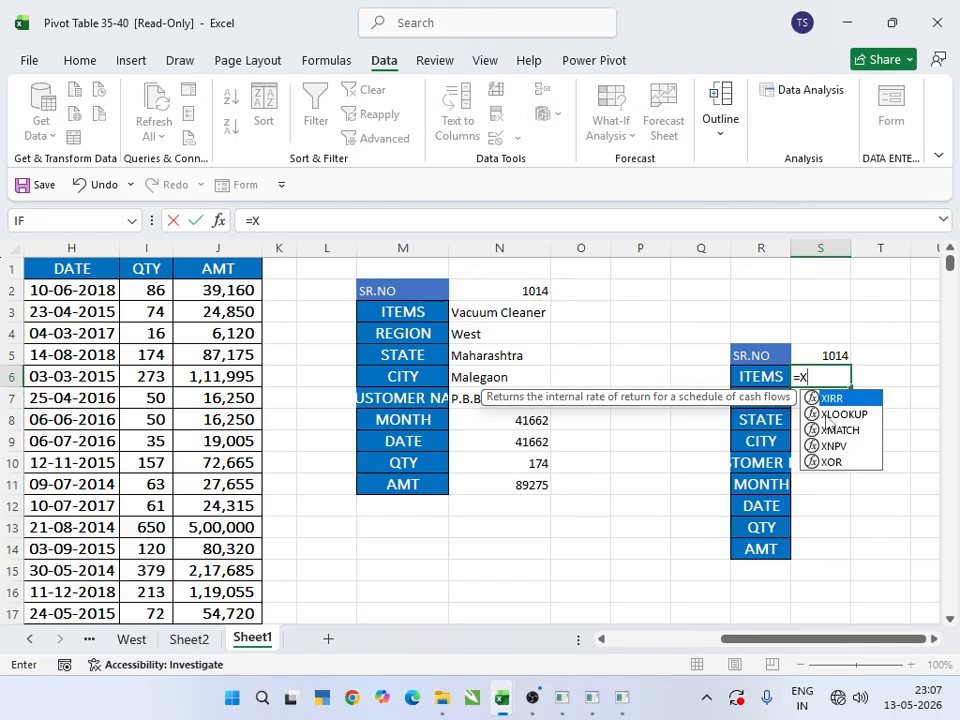
type("X")
key("BackSpace")
double_click(834, 414)
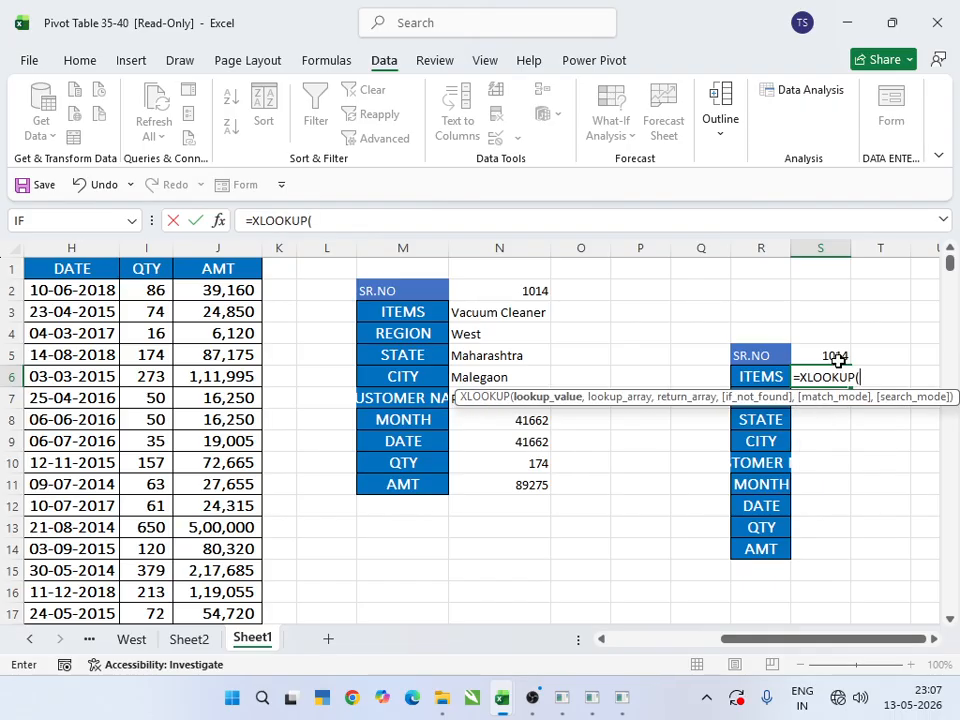
left_click(838, 358)
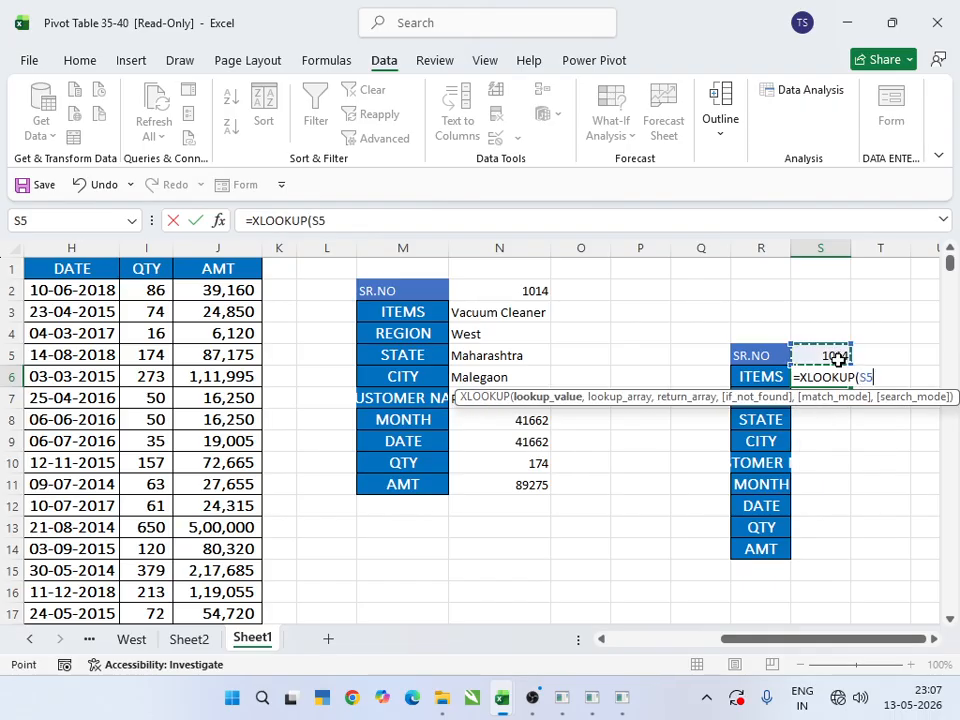
key("F4")
type(",")
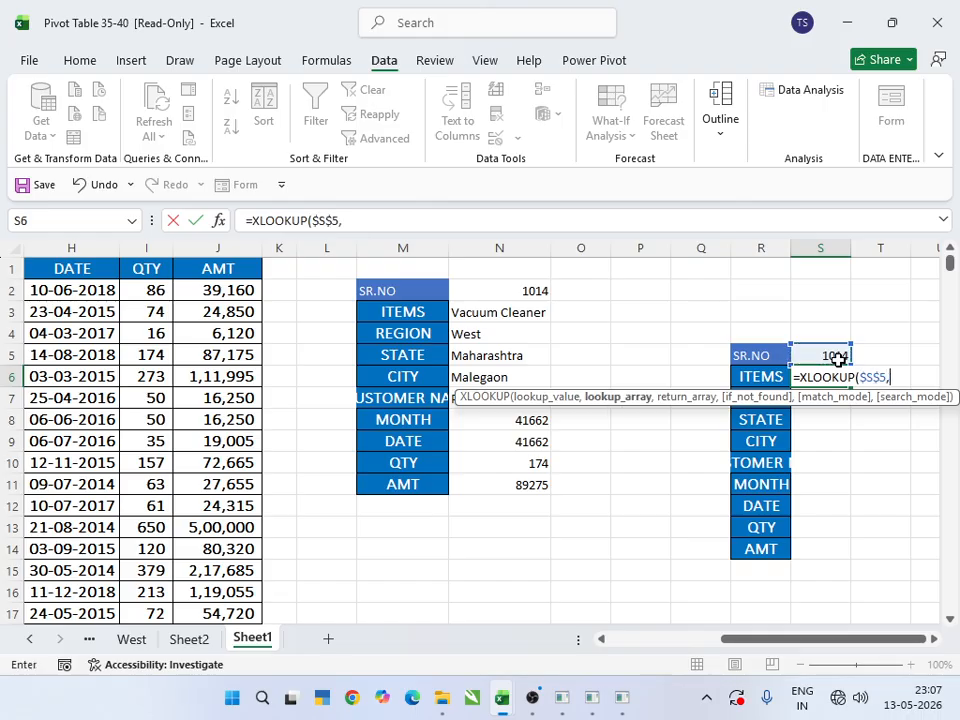
Step: Set the lookup array to the SR.NO column as $A$1:$A$2340 and nest an INDEX function as the return array
left_click_drag(879, 649, 748, 654)
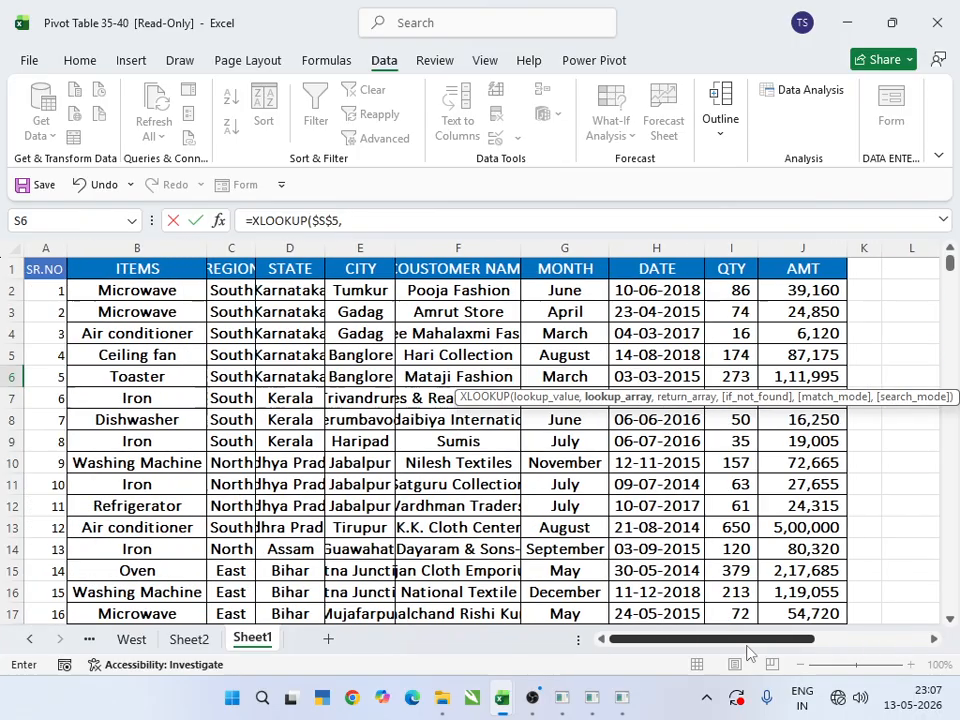
left_click(47, 272)
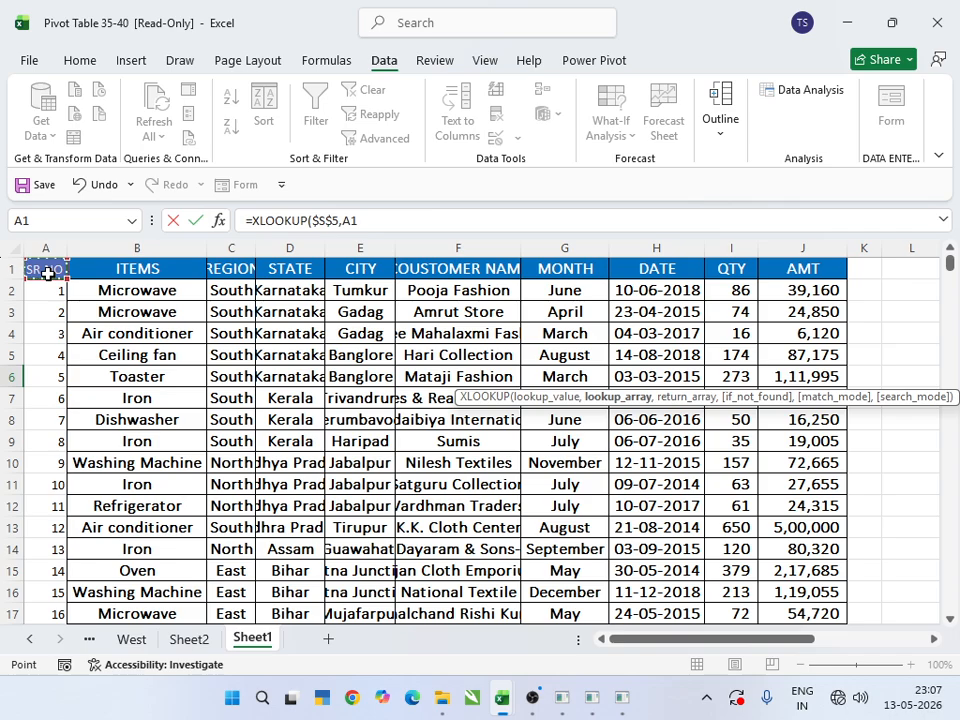
key("ctrl+shift+Down")
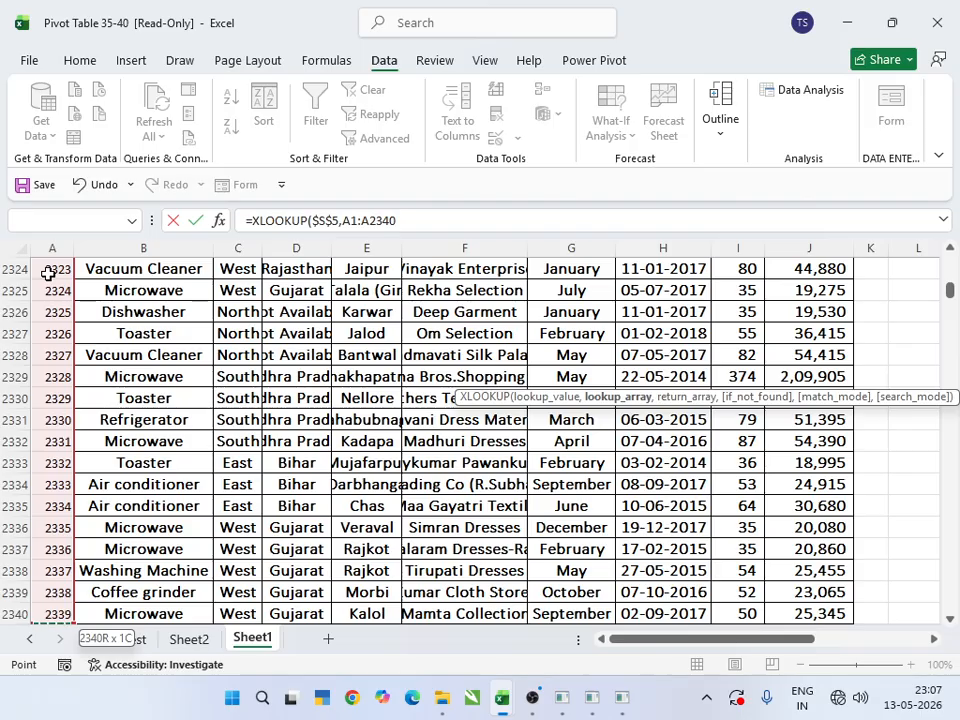
key("F4")
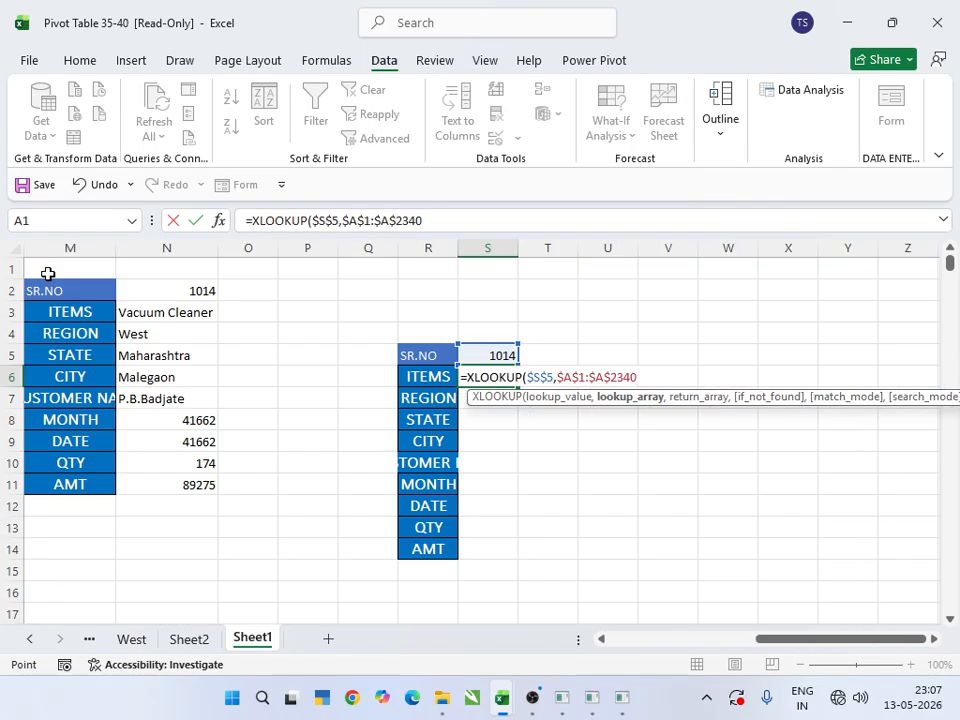
type(",")
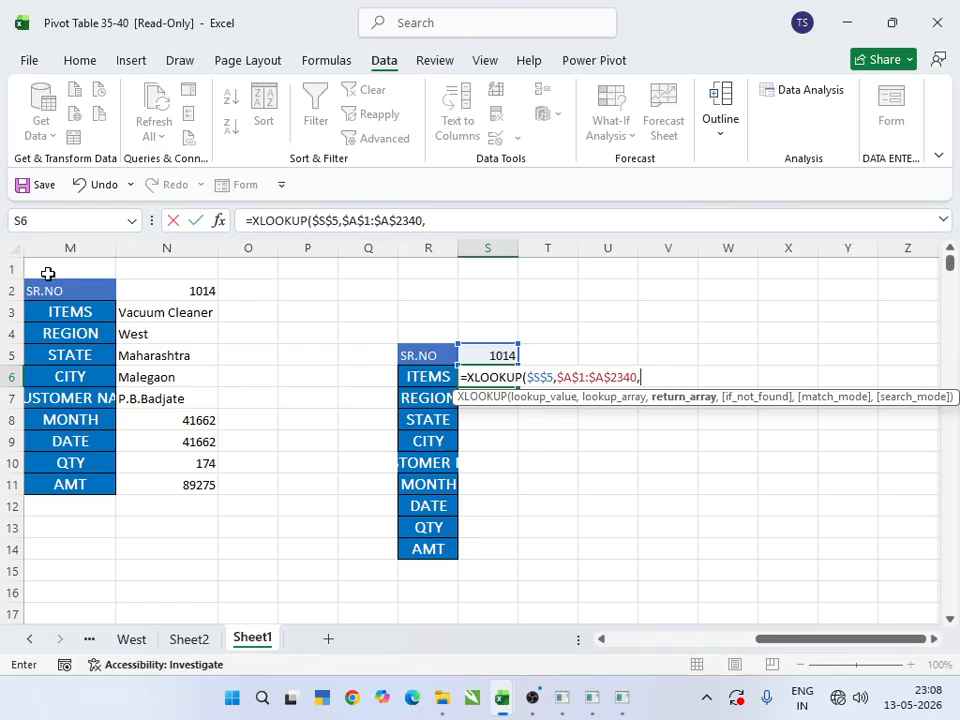
type("IN")
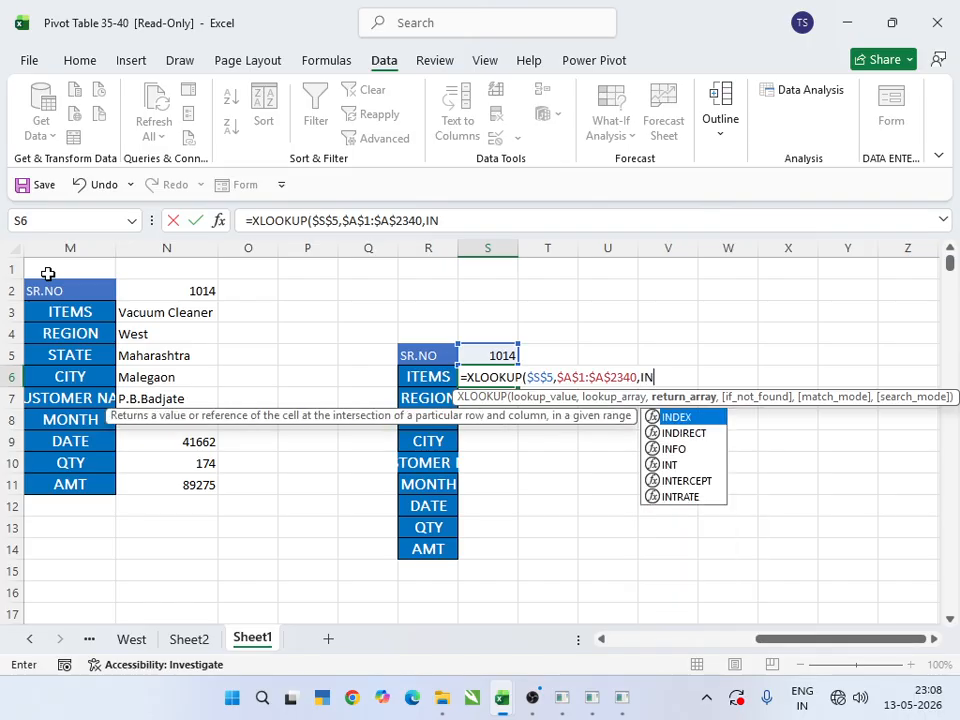
double_click(684, 417)
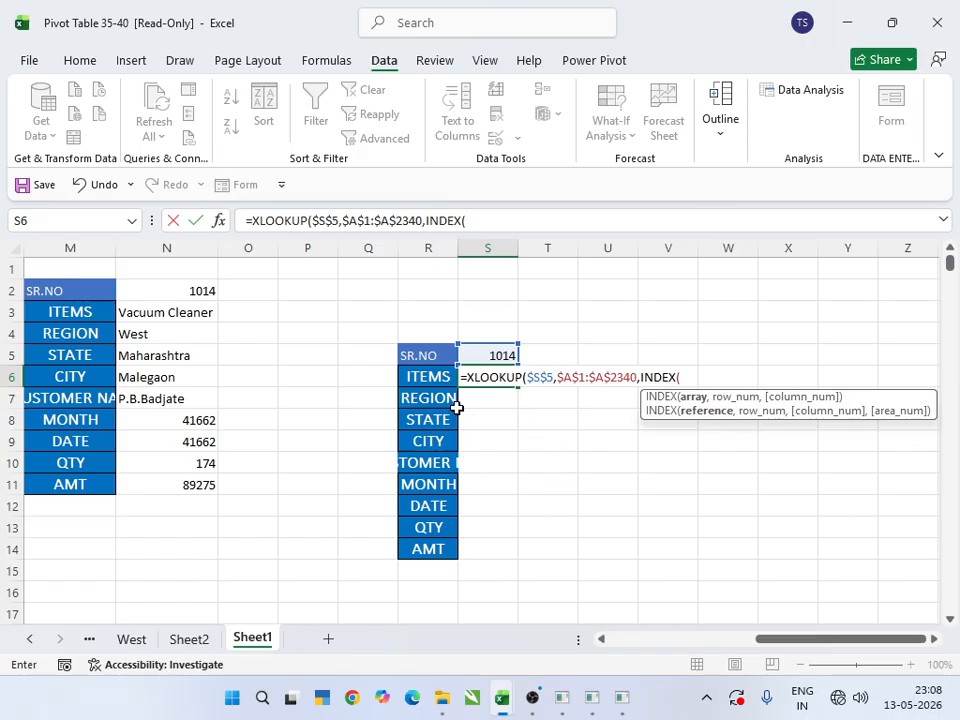
left_click(424, 385)
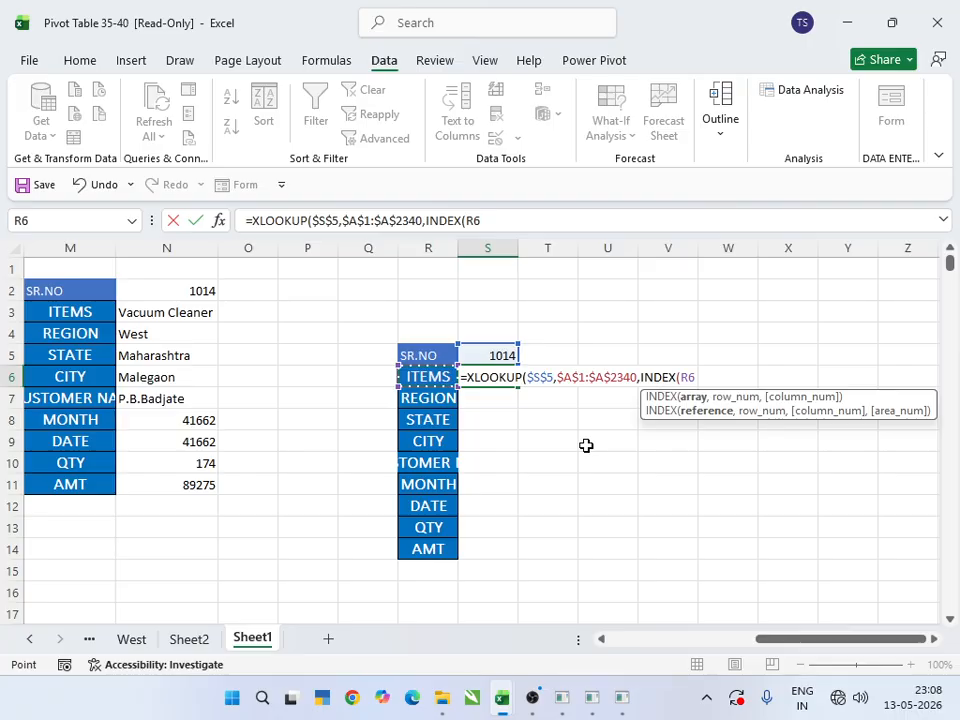
key("BackSpace")
key("BackSpace")
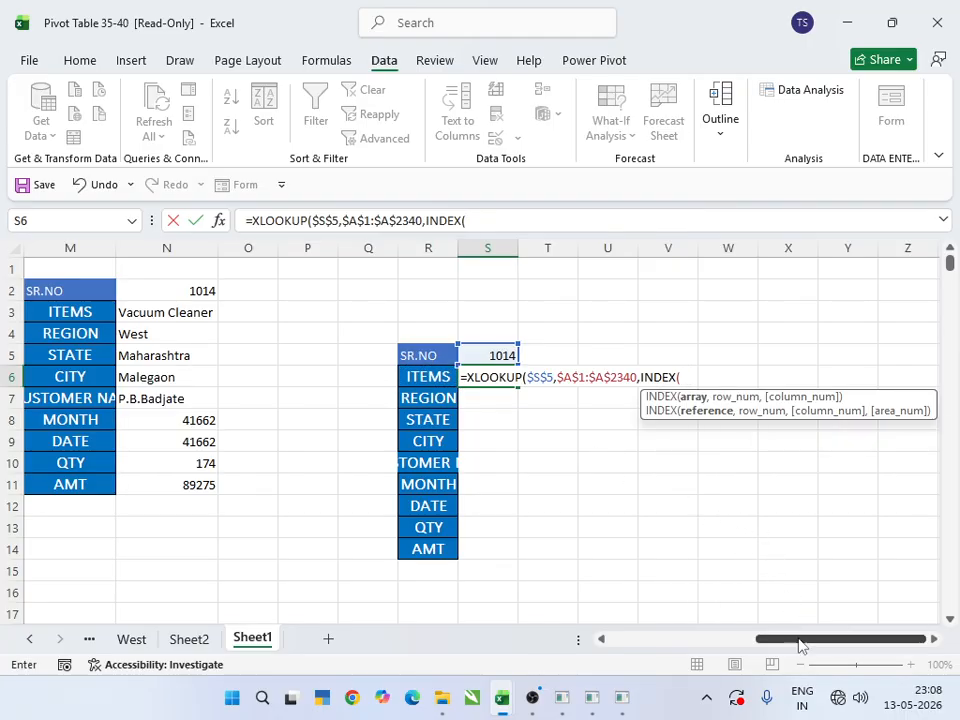
Step: Set INDEX's array to the whole data table including headers, as the absolute range $A$1:$J$2340
left_click_drag(799, 640, 555, 672)
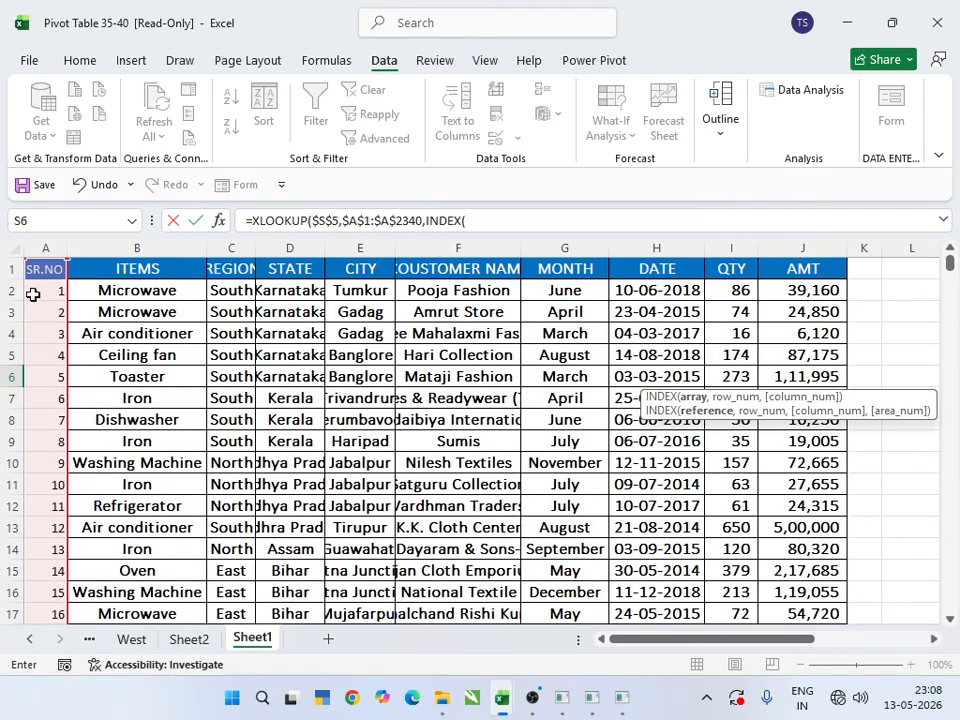
left_click_drag(43, 268, 832, 316)
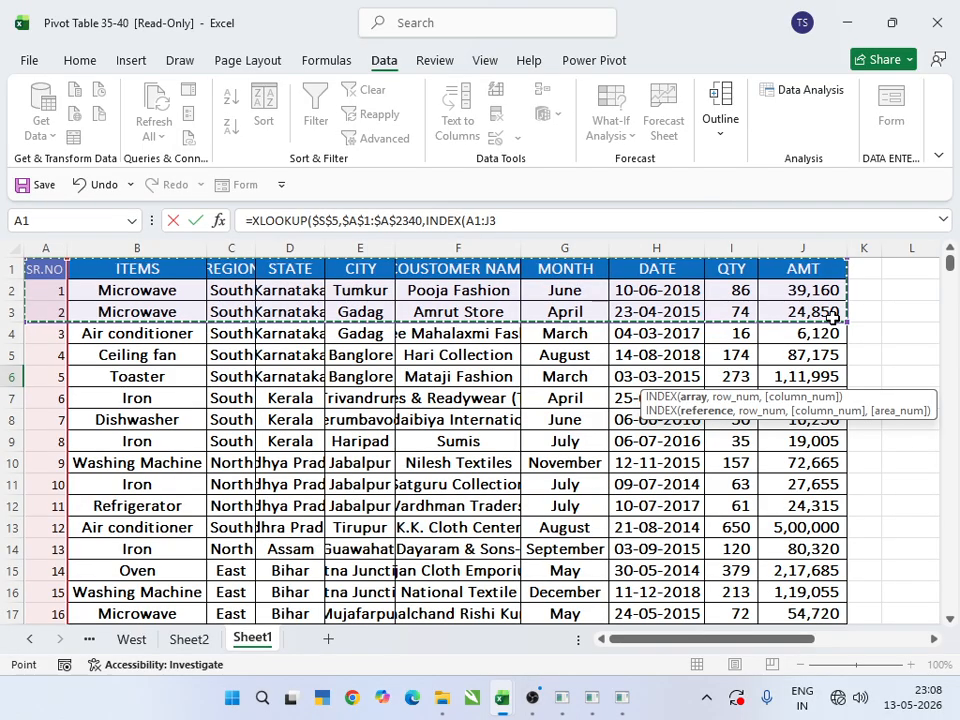
key("ctrl+shift+Down")
key("F4")
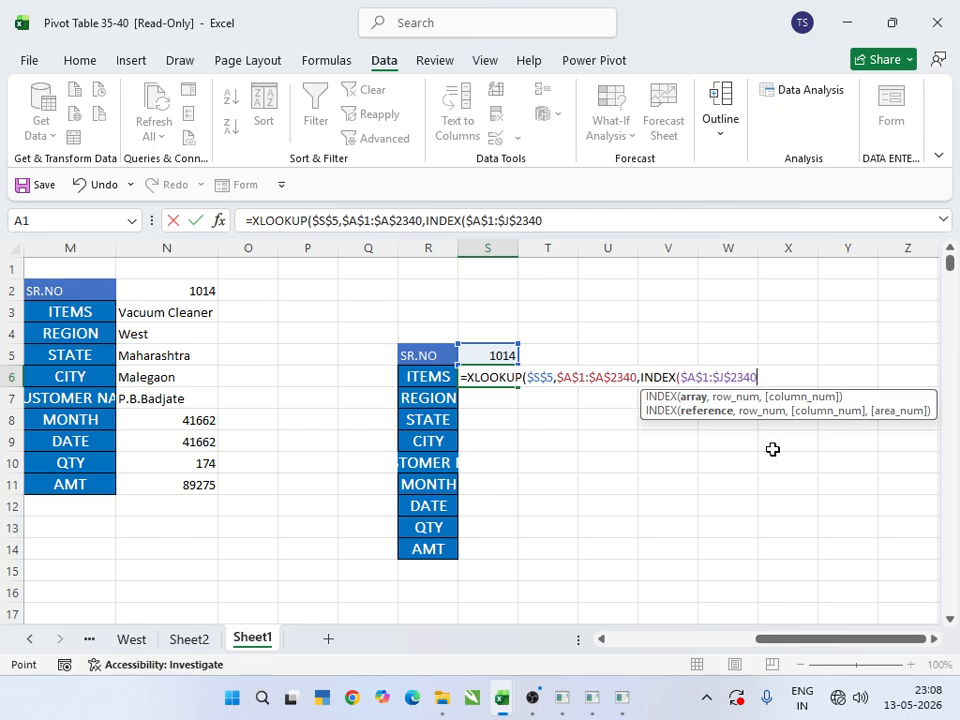
type(",")
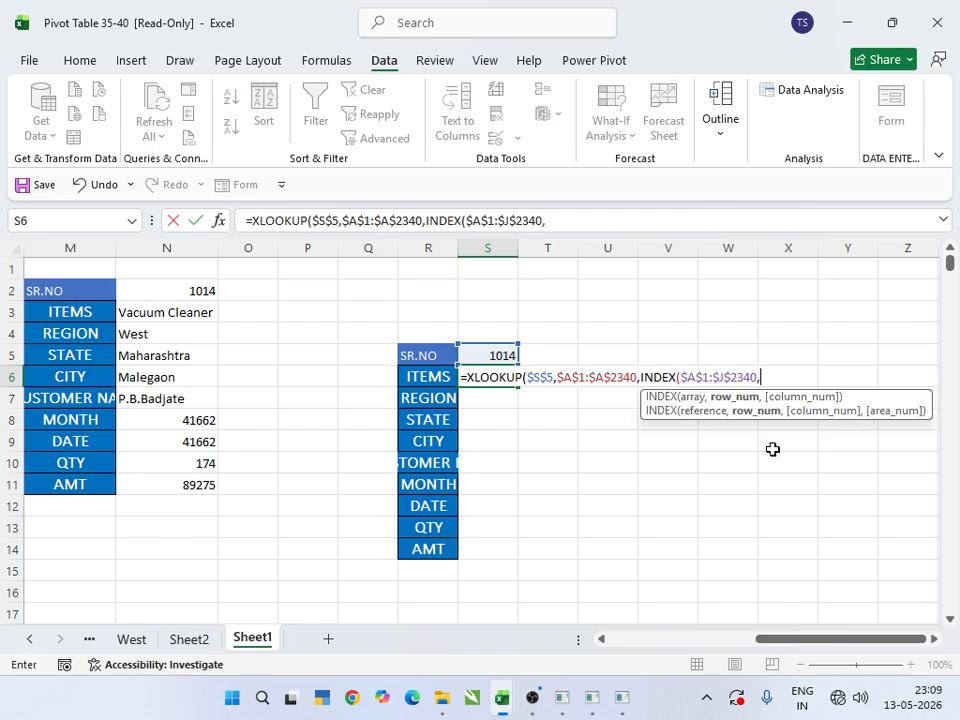
Step: Nest a MATCH function inside INDEX with the ITEMS label in R6 as its lookup value
type("M")
double_click(846, 431)
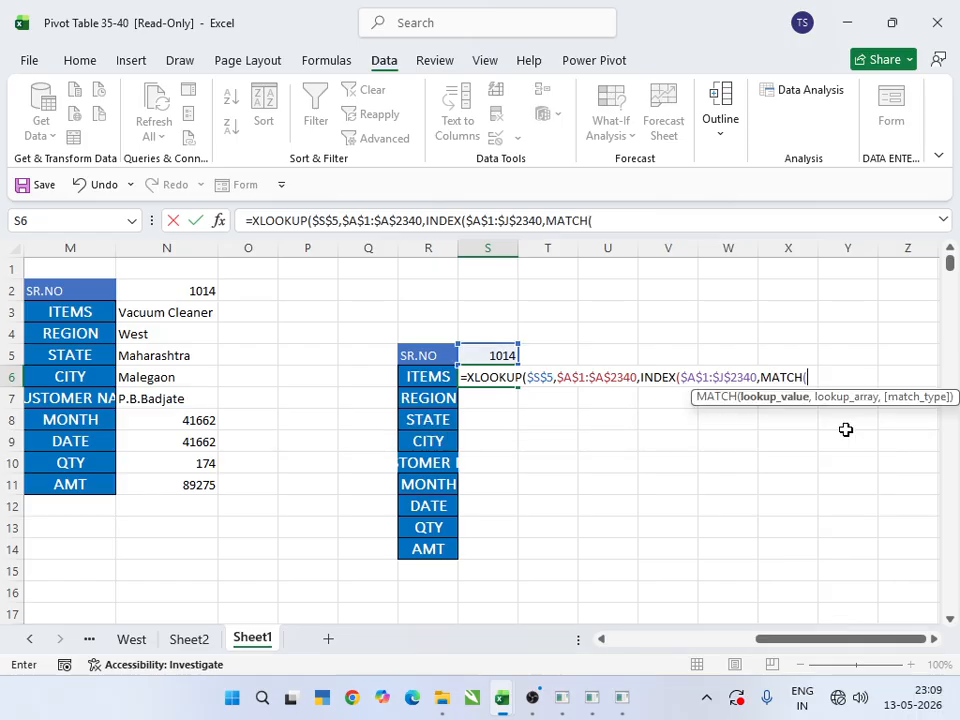
left_click(440, 381)
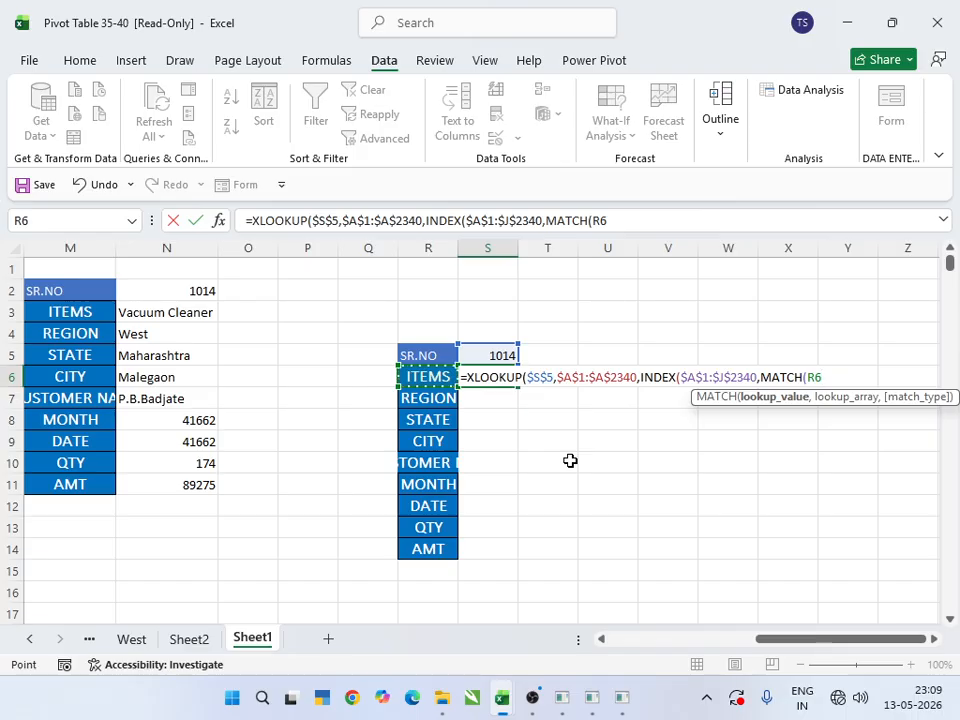
type(",")
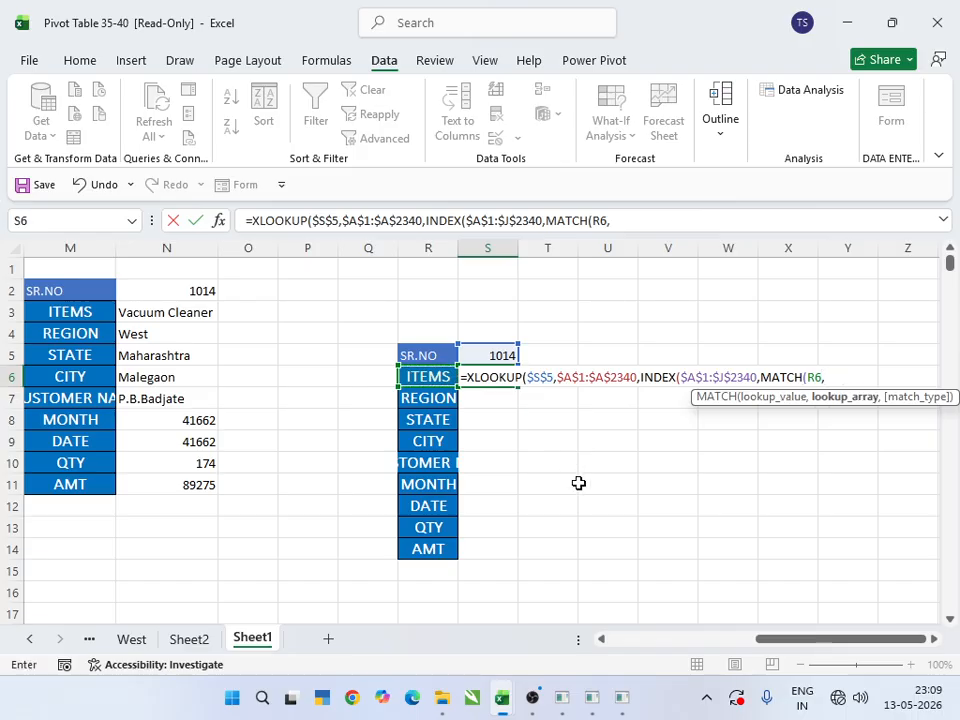
Step: Set MATCH's lookup array to the header row $A$1:$J$1 with exact match type 0 and enter the formula in S6
left_click_drag(803, 649, 572, 651)
left_click_drag(45, 268, 812, 268)
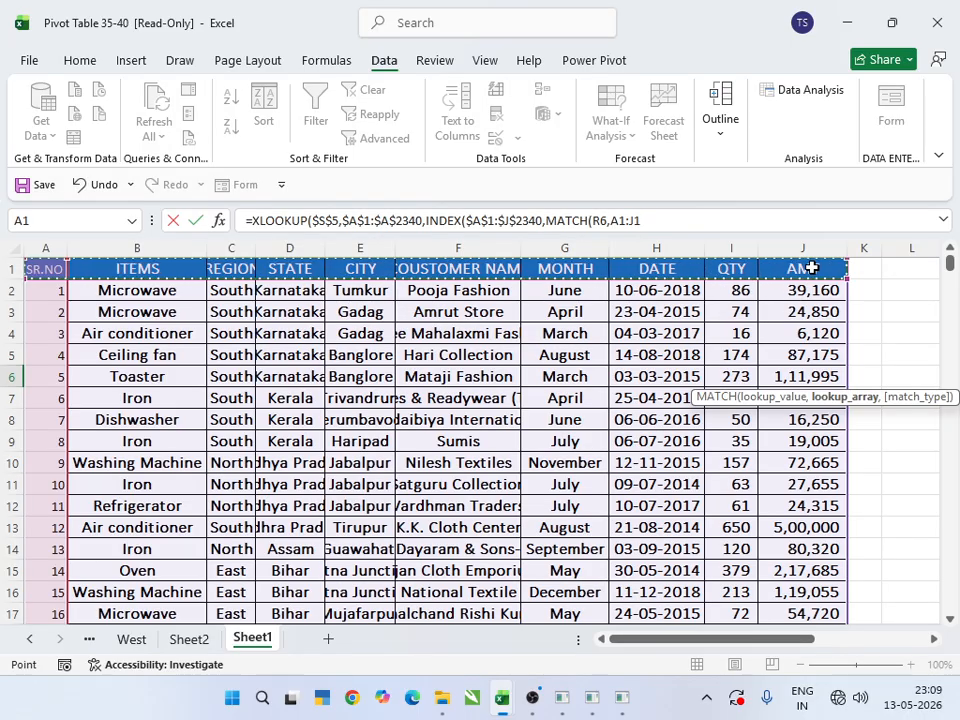
key("F4")
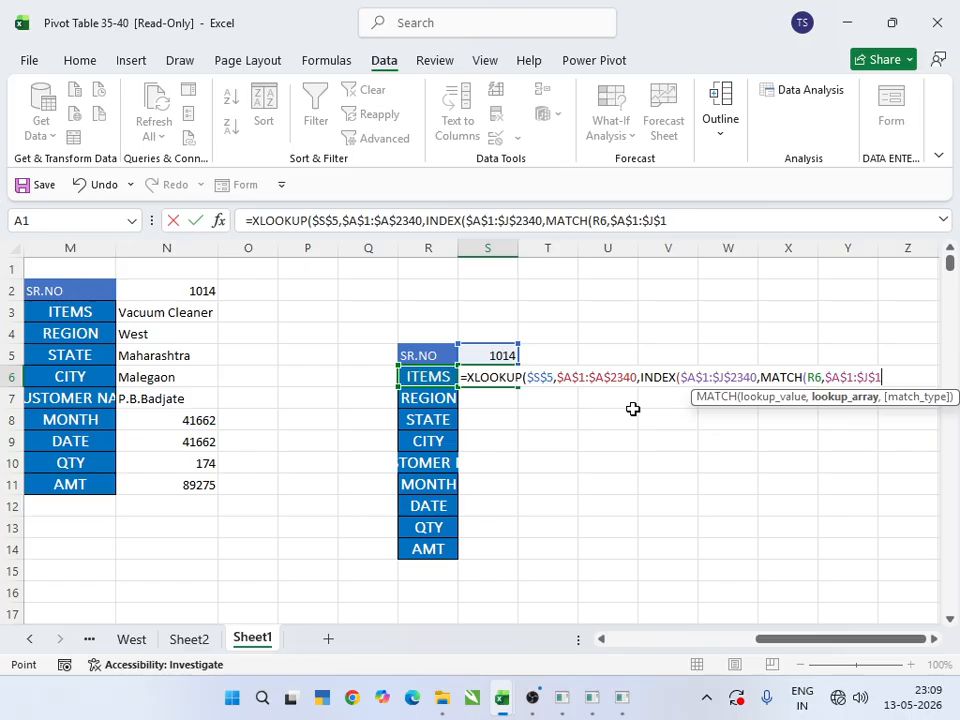
type(",")
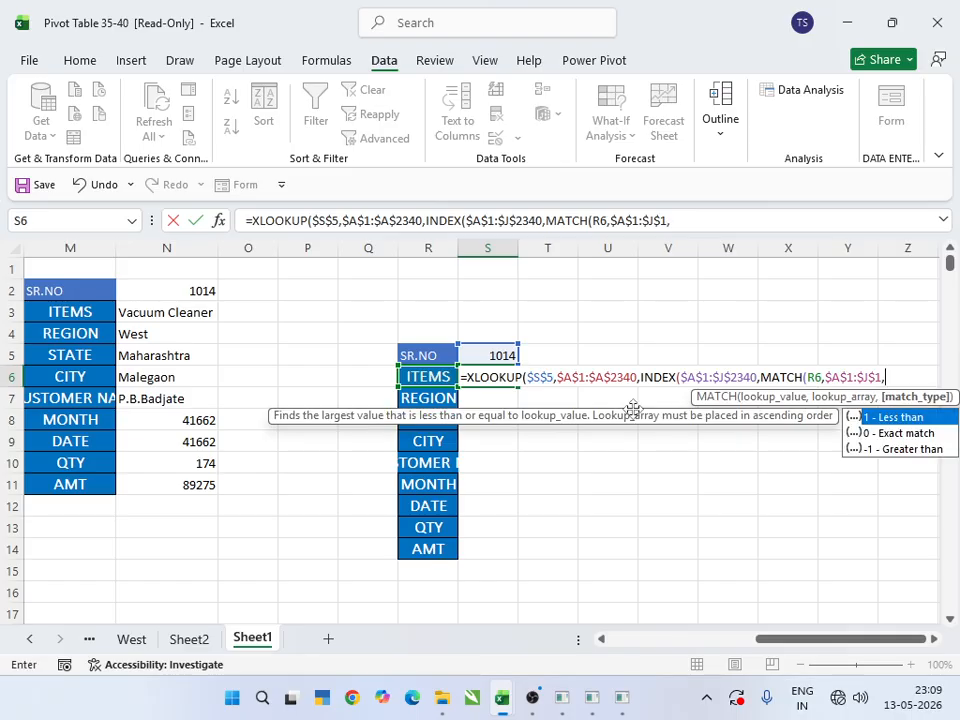
type("0")
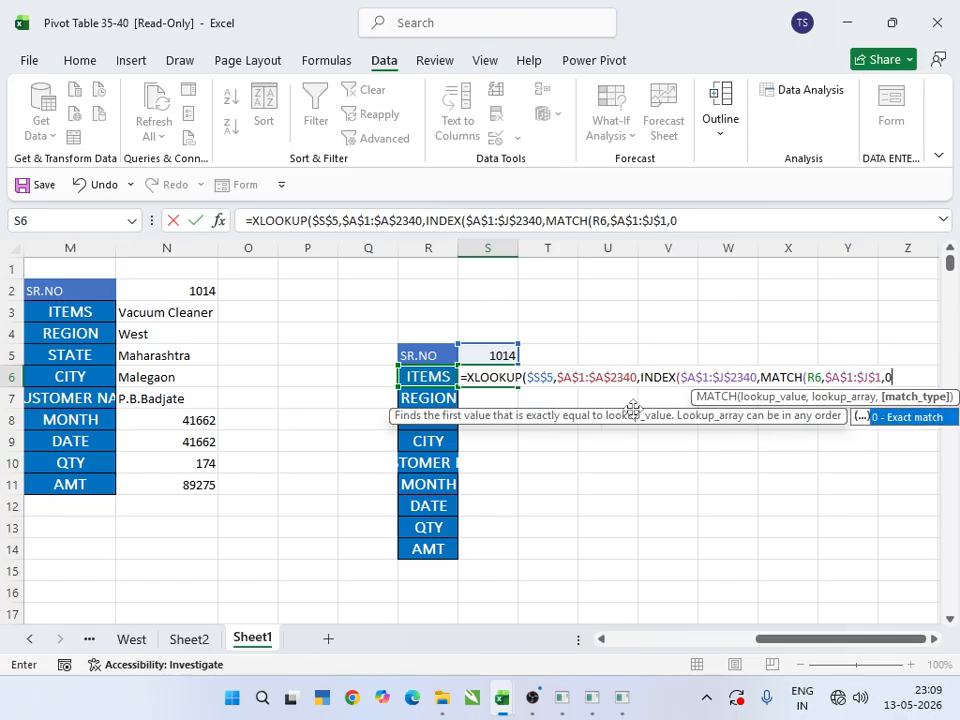
key("Return")
key("Return")
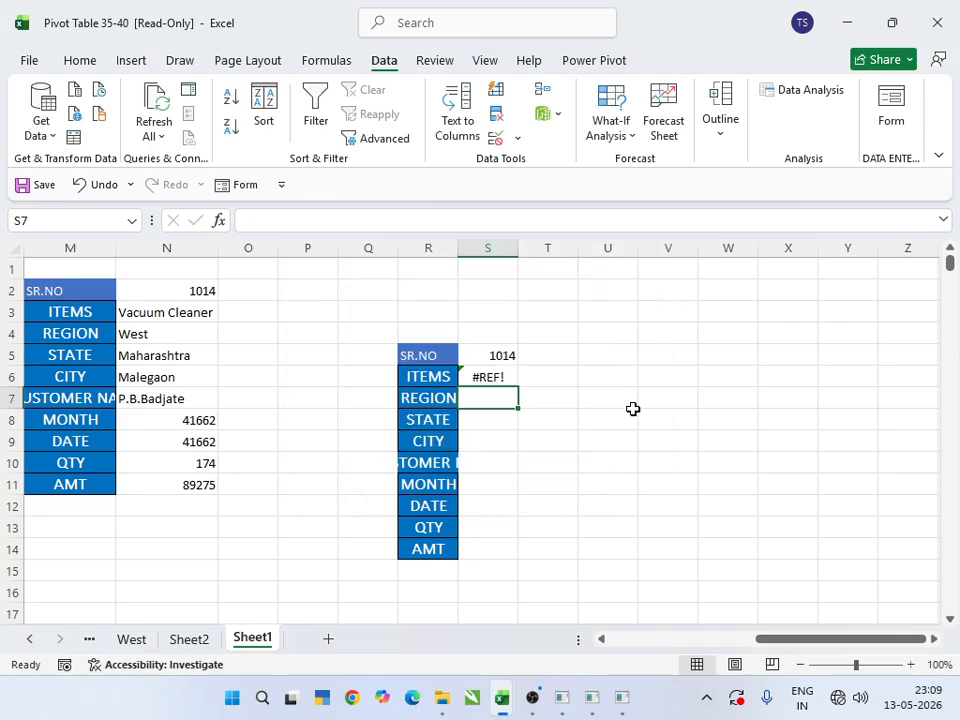
Step: Insert 0 as INDEX's row number before MATCH in the S6 formula, so MATCH supplies the column number
double_click(510, 376)
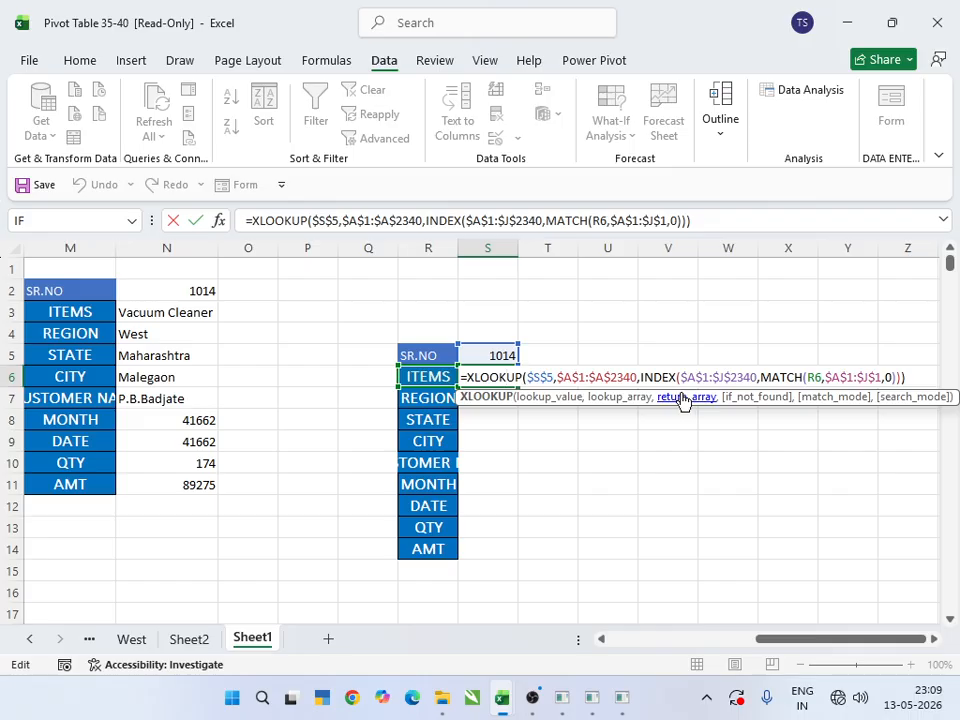
left_click(762, 377)
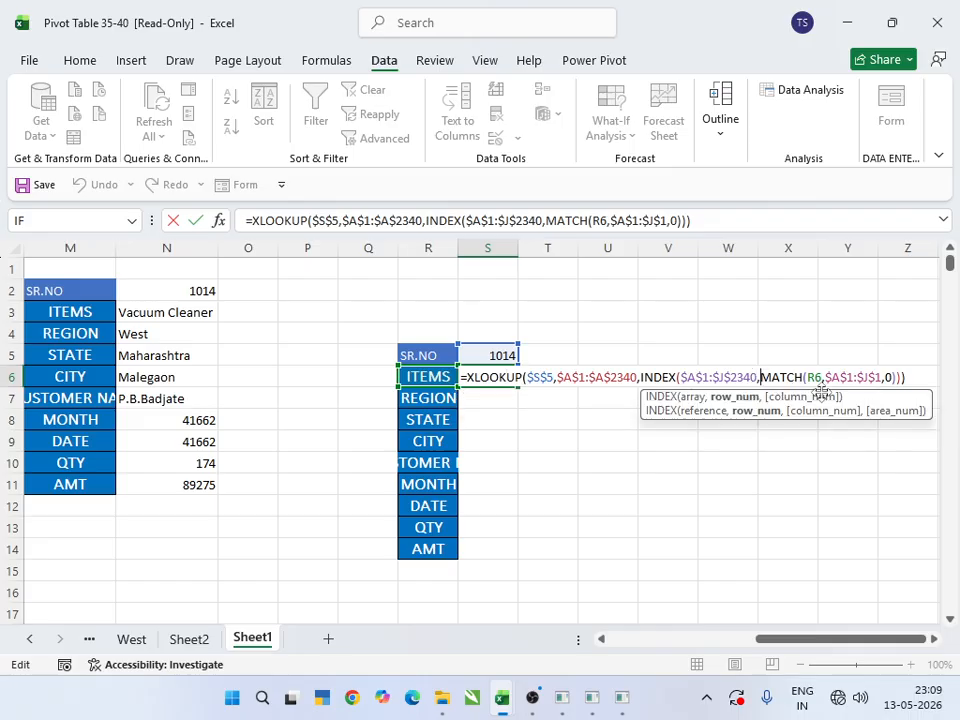
type("0,")
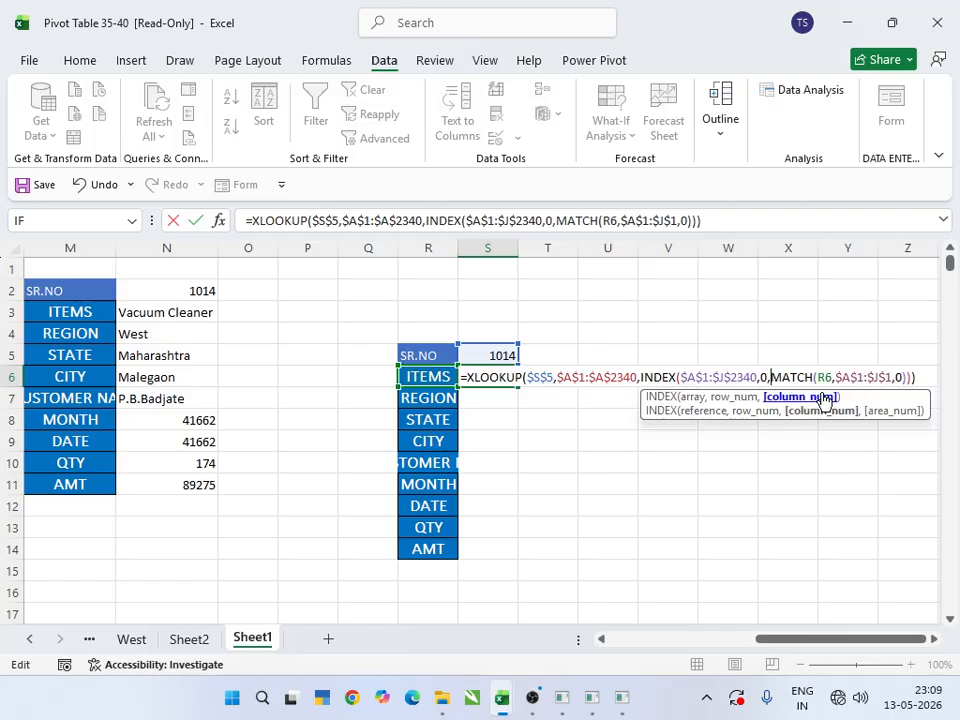
key("Return")
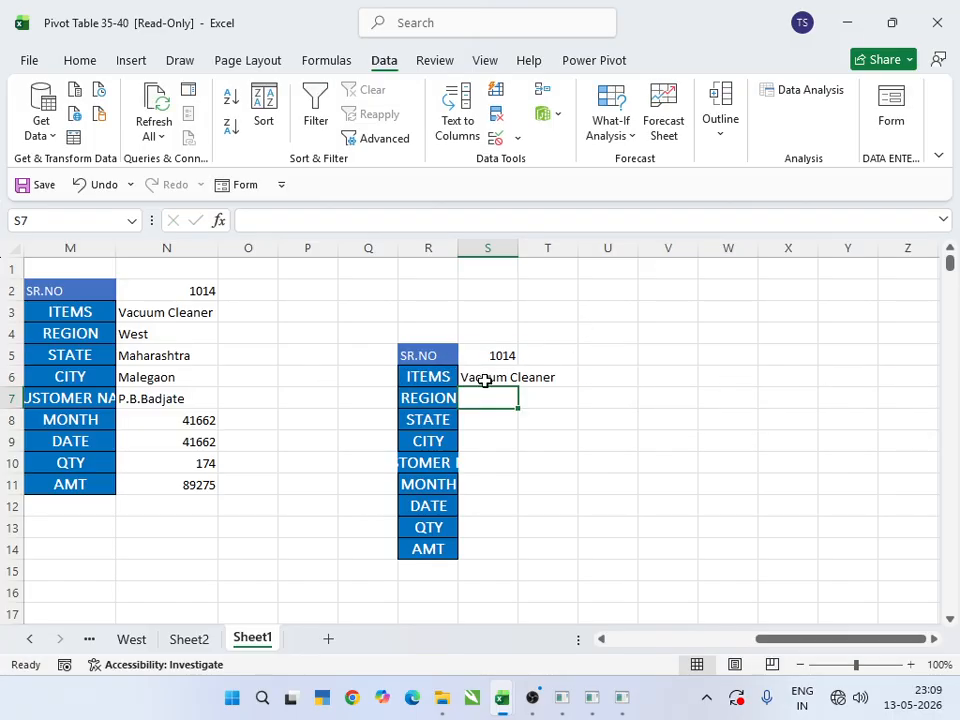
Step: Fill the S6 formula down to S14 beside AMT and auto-fit column S to its contents
left_click(484, 380)
left_click_drag(518, 386, 525, 545)
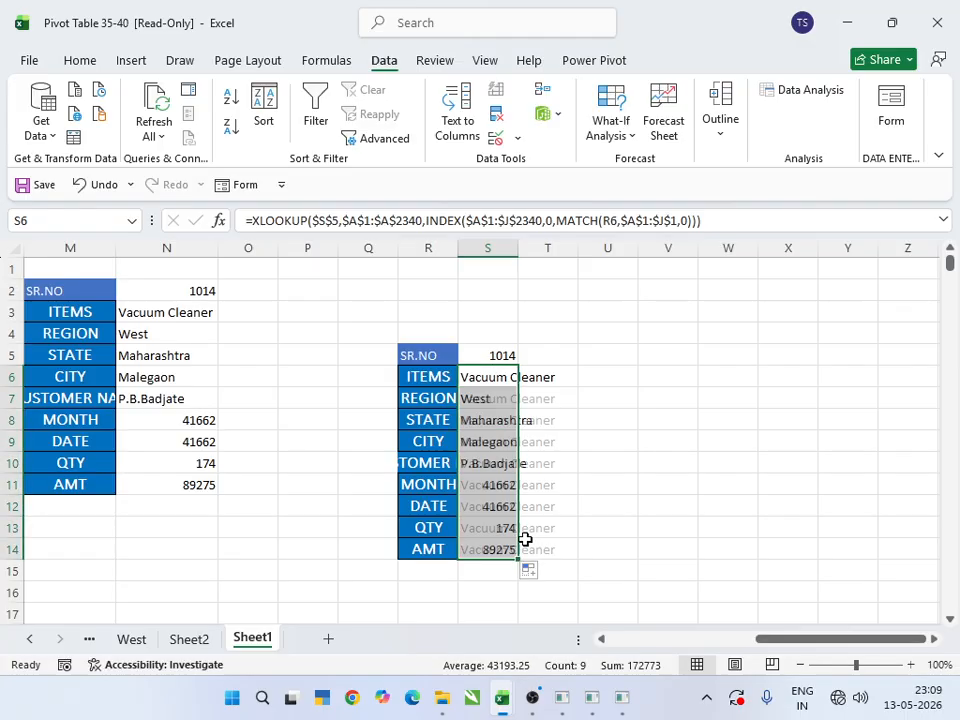
double_click(516, 244)
Step: Review the completed XLOOKUP formula in S6 and compare the second lookup form with the first one
double_click(532, 387)
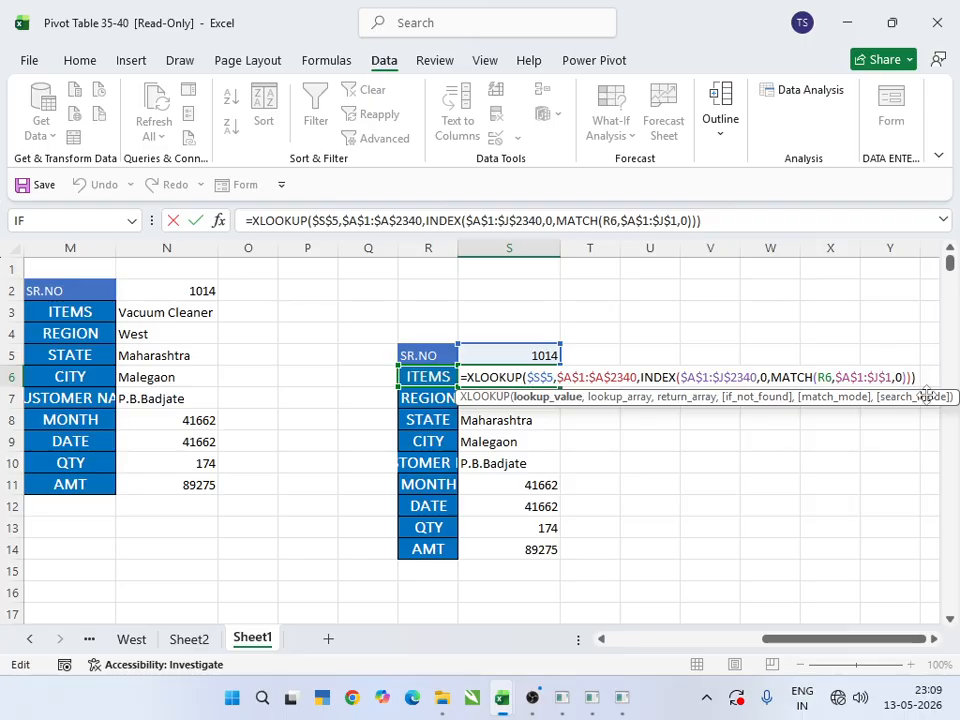
key("Return")
left_click(638, 438)
left_click_drag(840, 641, 783, 651)
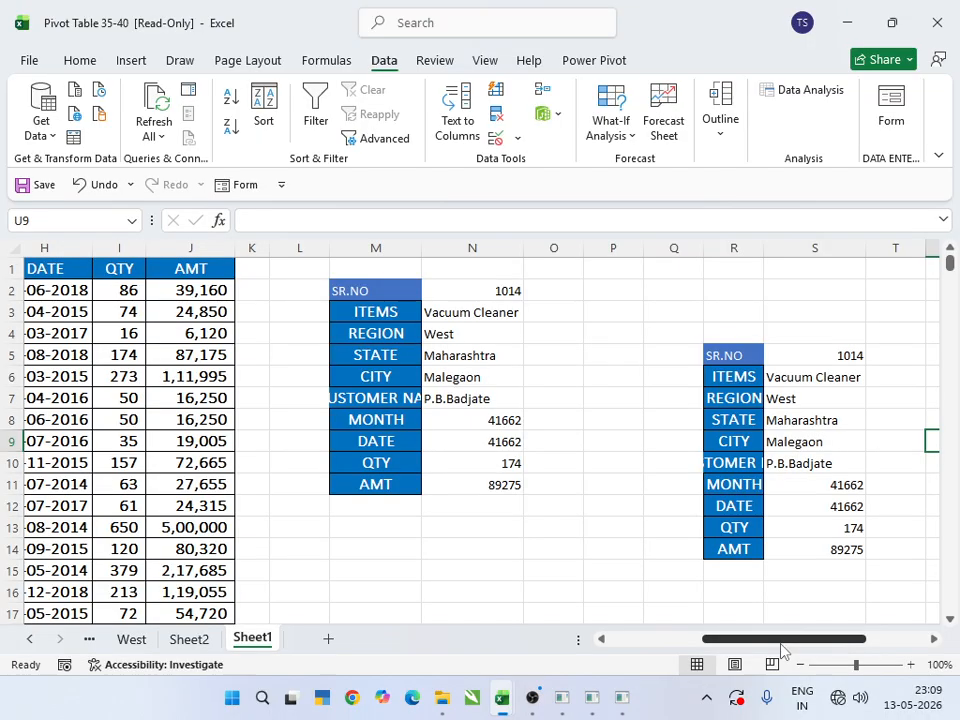
left_click(634, 379)
left_click(628, 334)
left_click(589, 325)
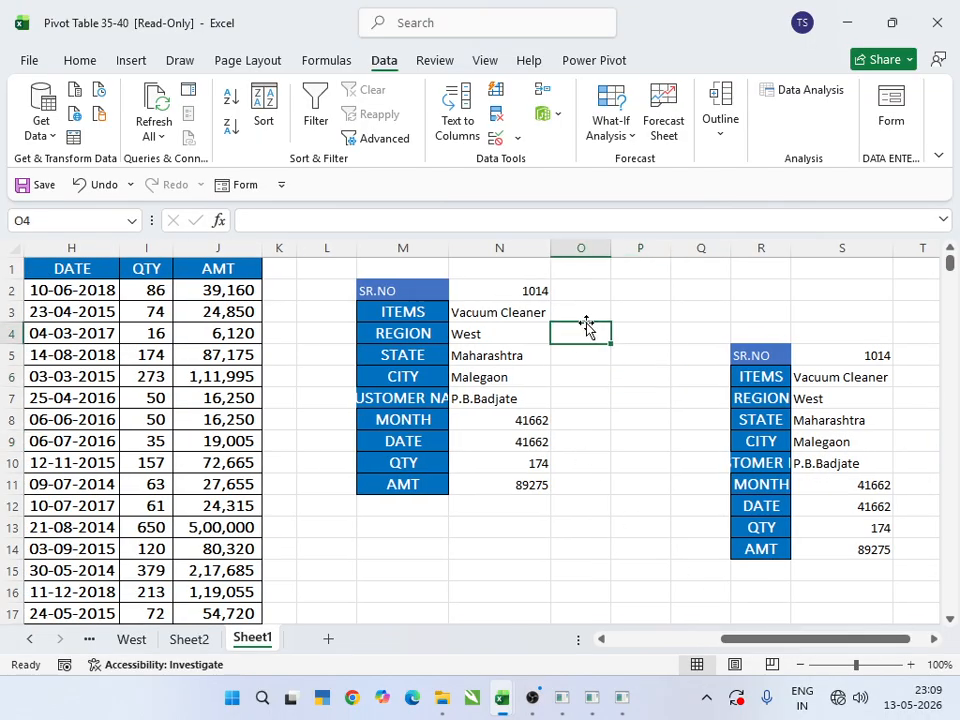
Step: Copy the first form's field labels M2:M11 and paste them starting at O3 for a third lookup form
left_click_drag(405, 292, 430, 476)
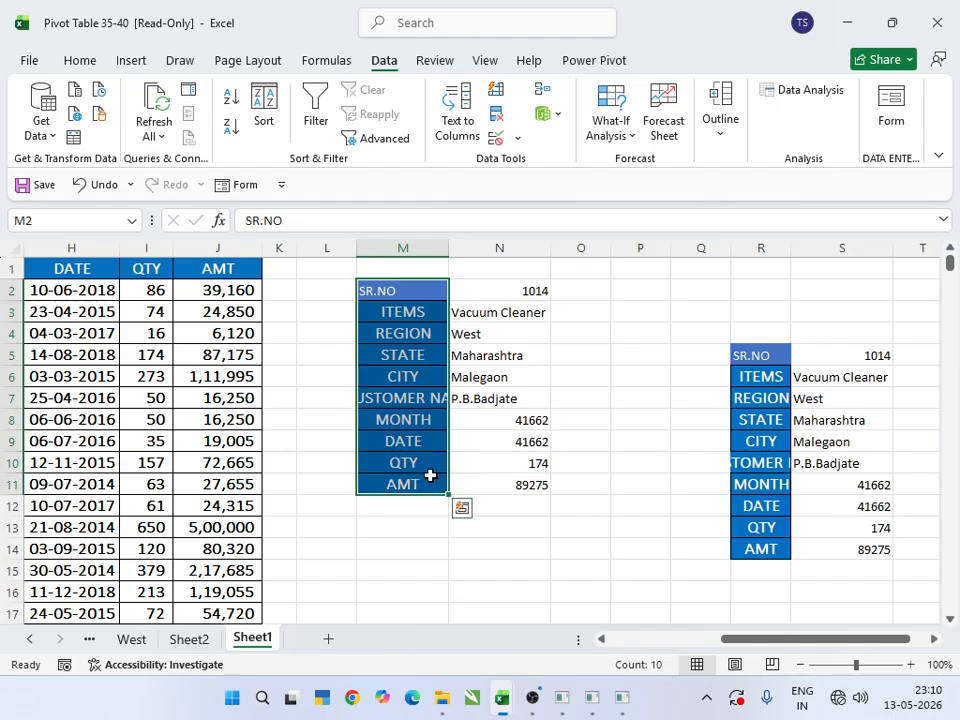
key("ctrl+c")
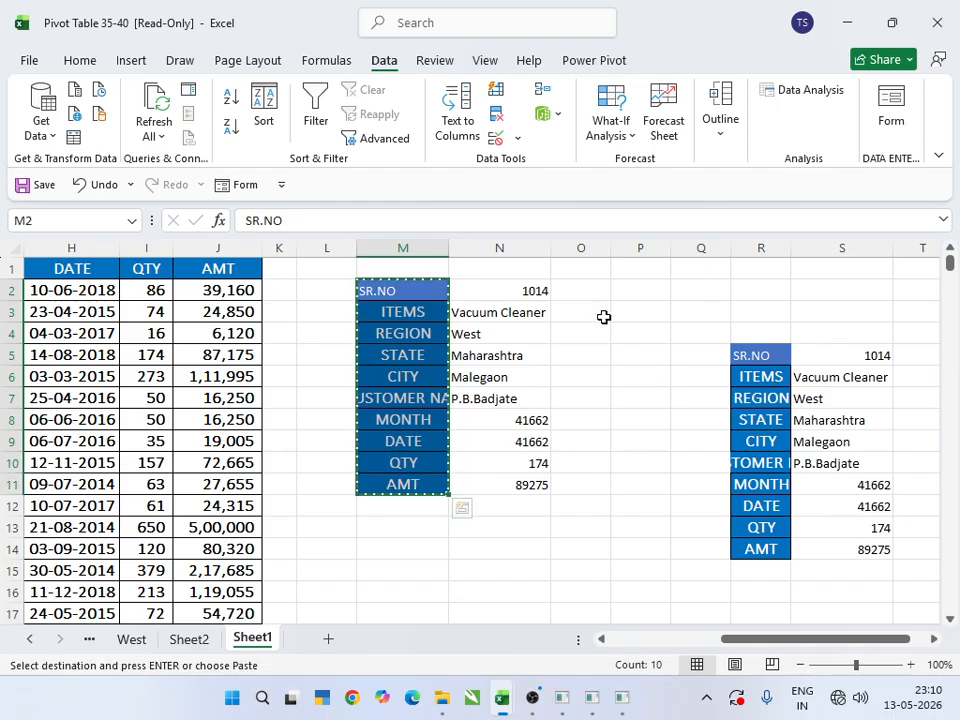
left_click(594, 319)
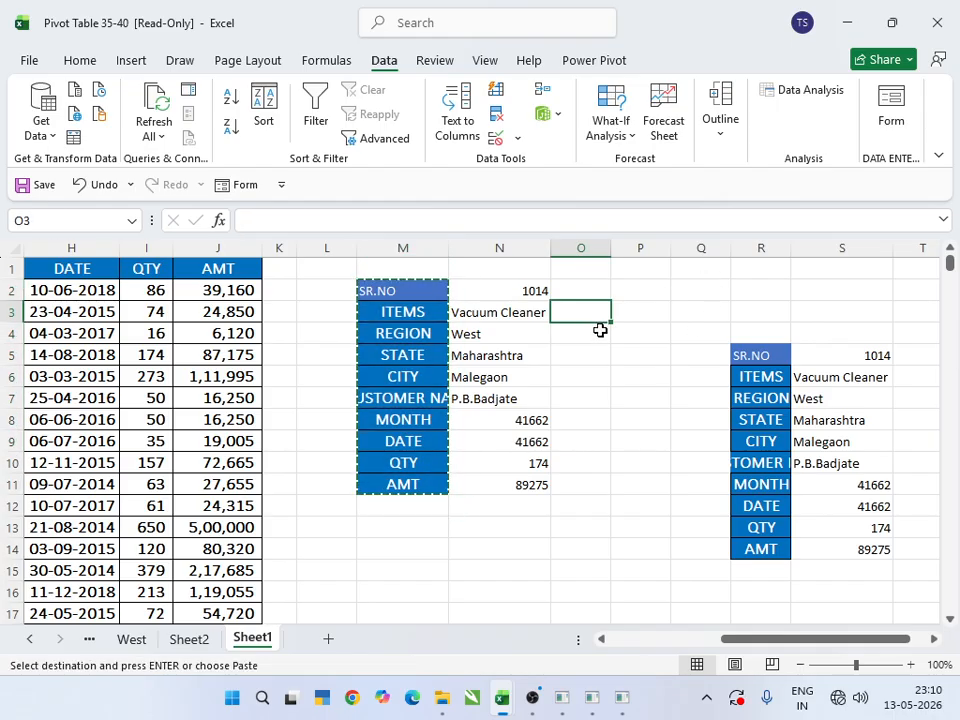
key("ctrl+v")
Step: Copy the serial number dropdown cell N2 into P3, beside the new form's SR.NO label
left_click(645, 315)
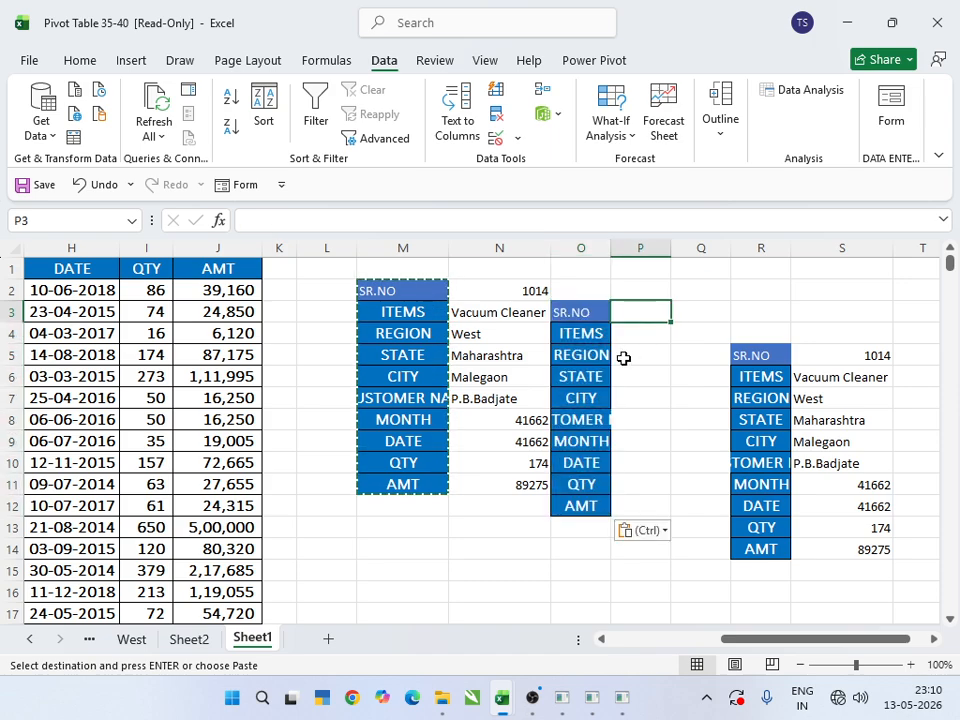
left_click(521, 290)
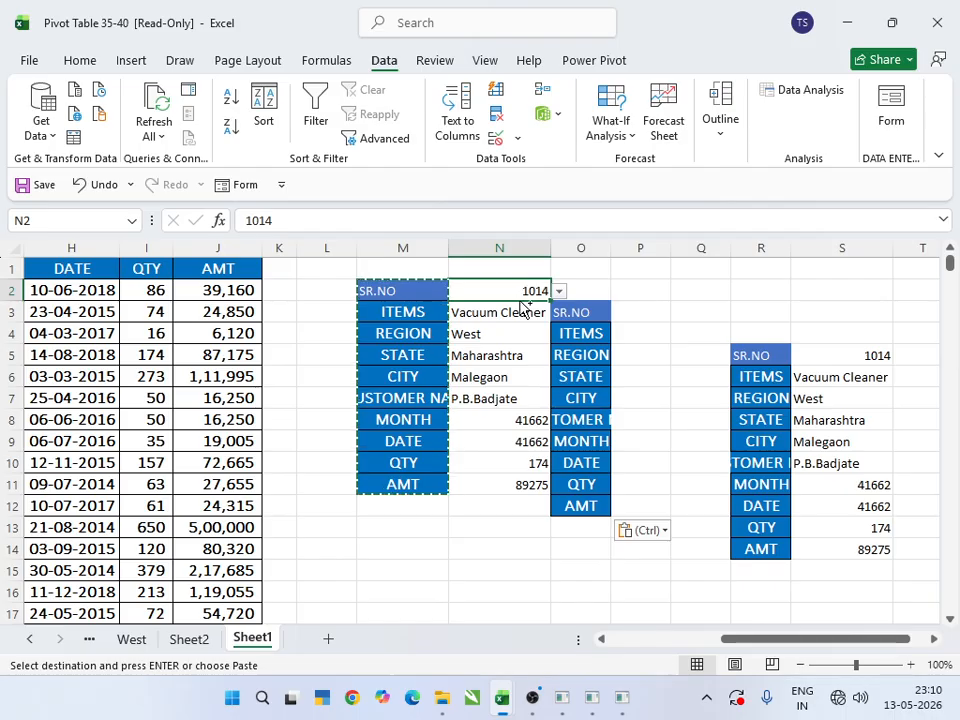
key("ctrl+c")
left_click(643, 314)
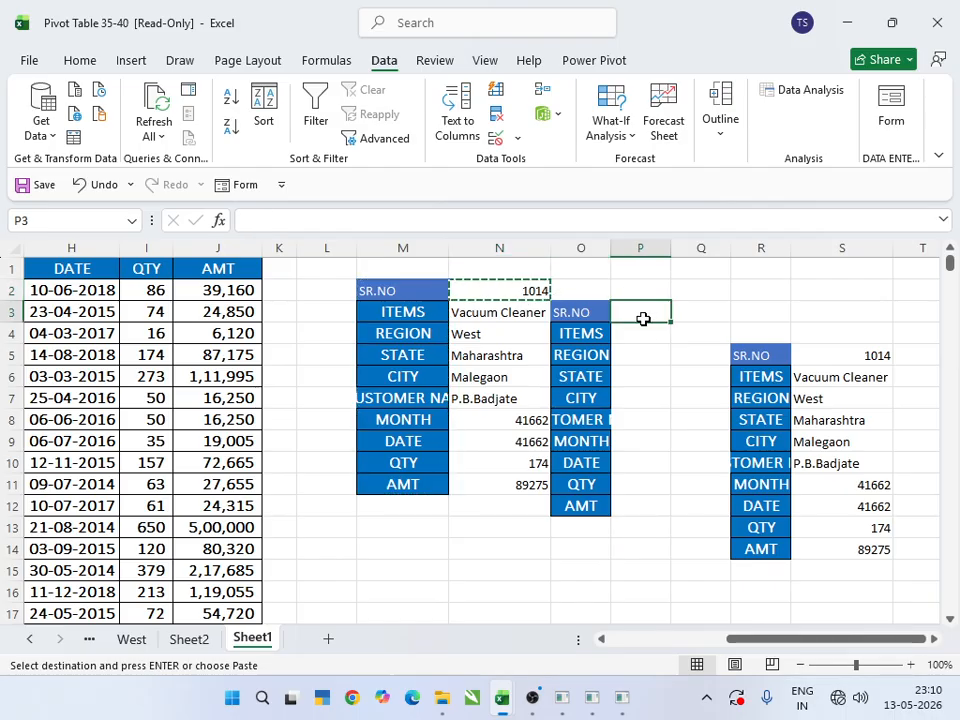
key("ctrl+v")
Step: Start a VLOOKUP formula in P4 beside ITEMS, with the absolute reference $P$3 as its lookup value
left_click(638, 372)
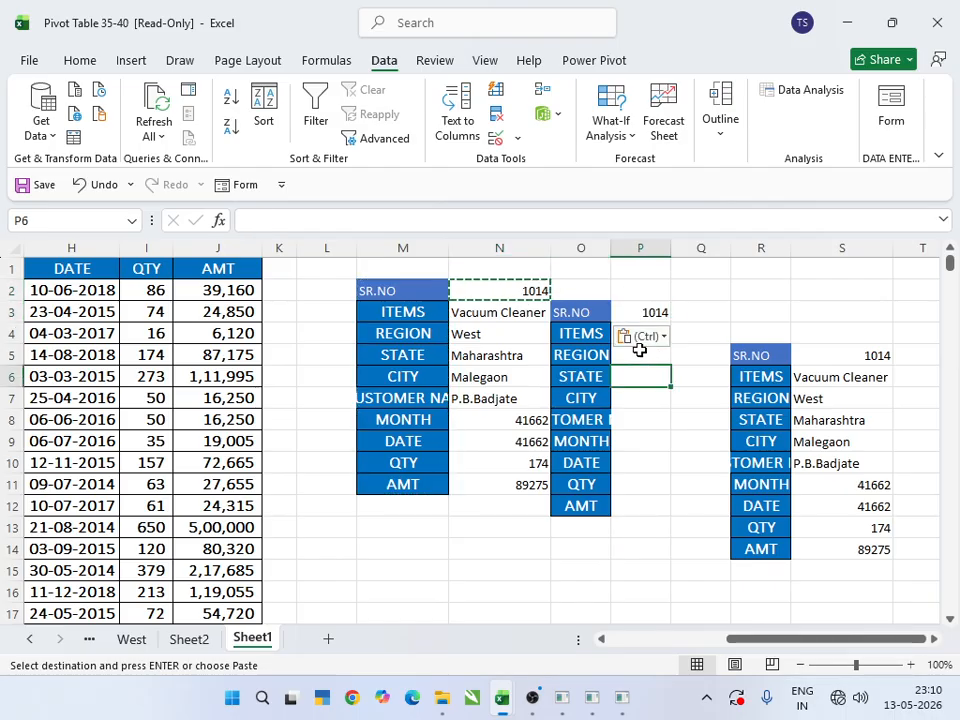
key("Up")
key("Up")
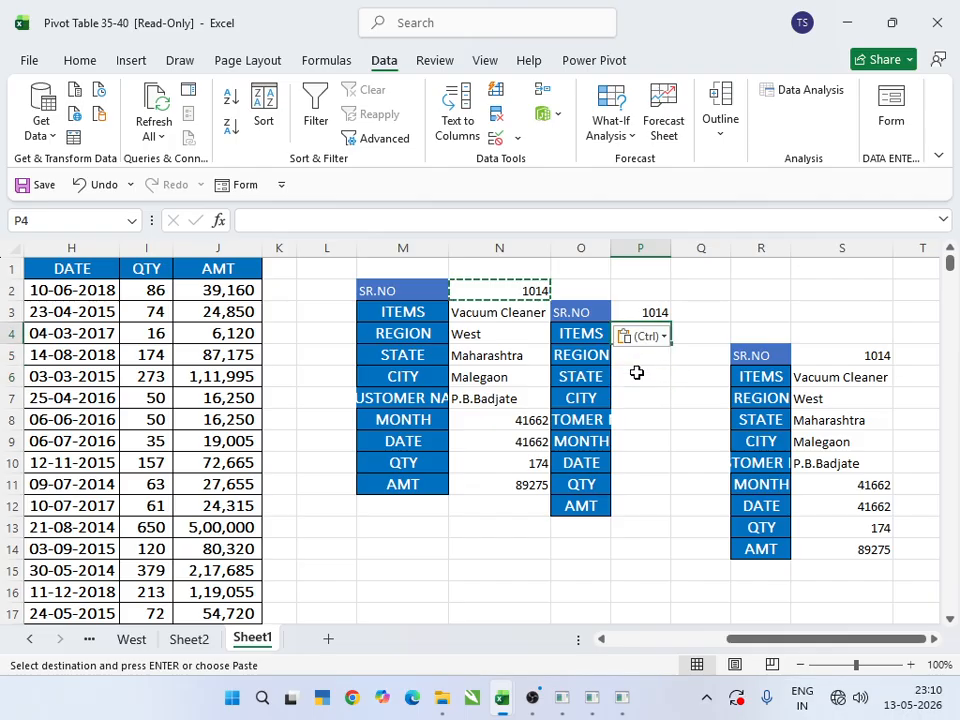
type("=")
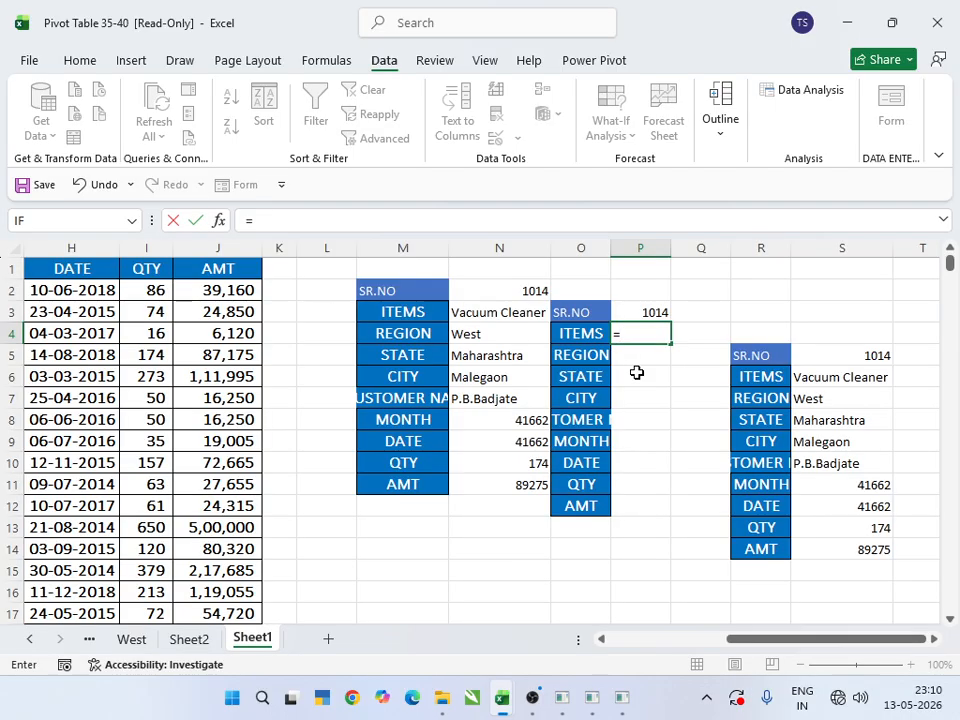
type("VL")
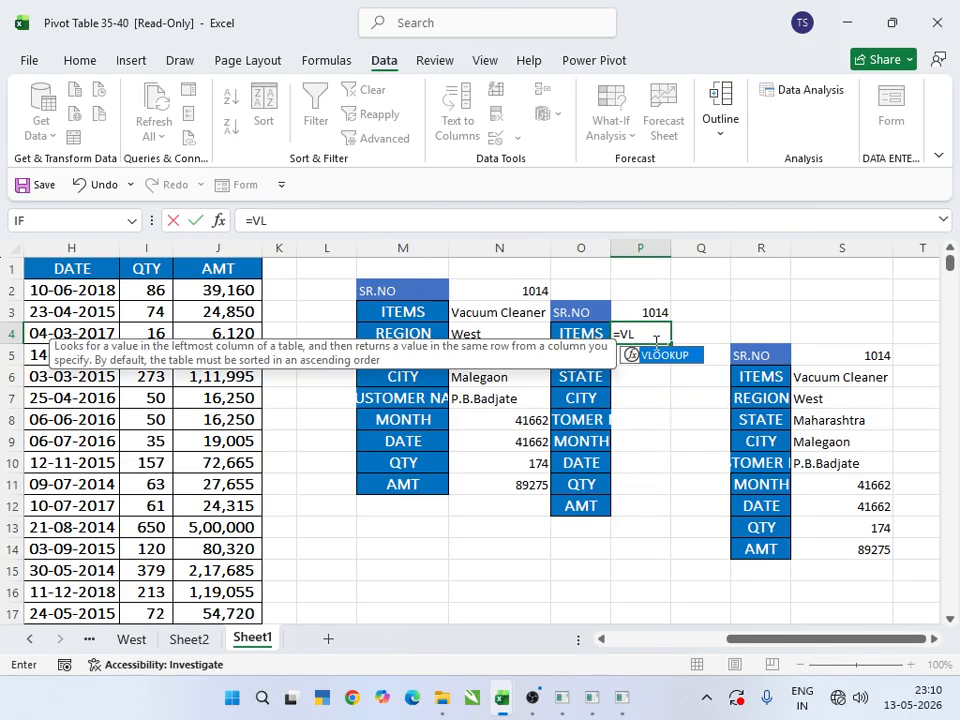
double_click(660, 356)
left_click(647, 313)
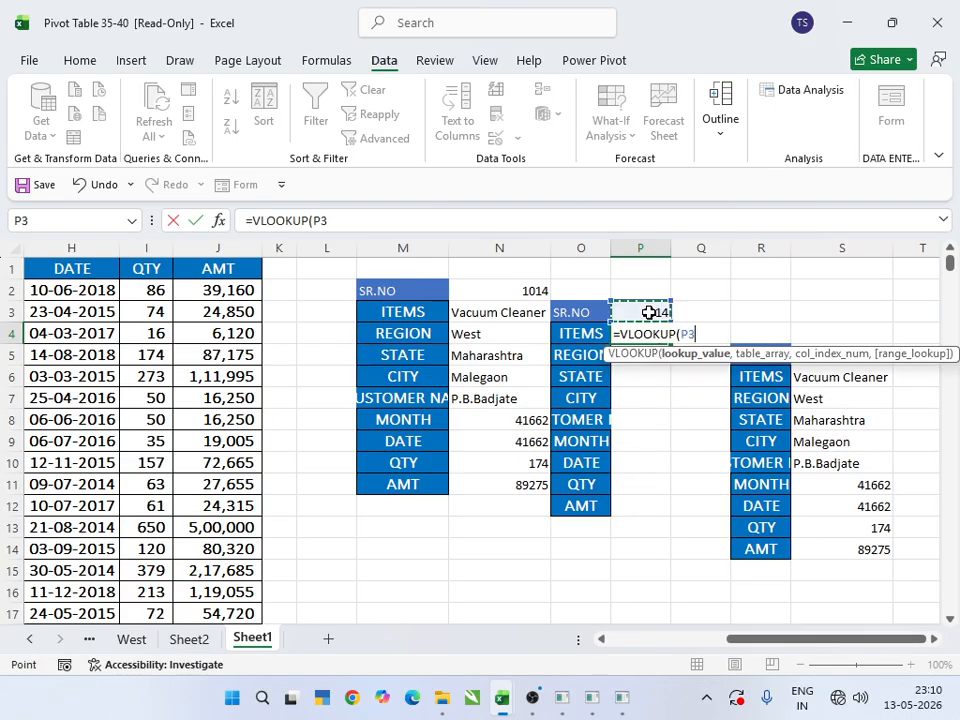
key("F4")
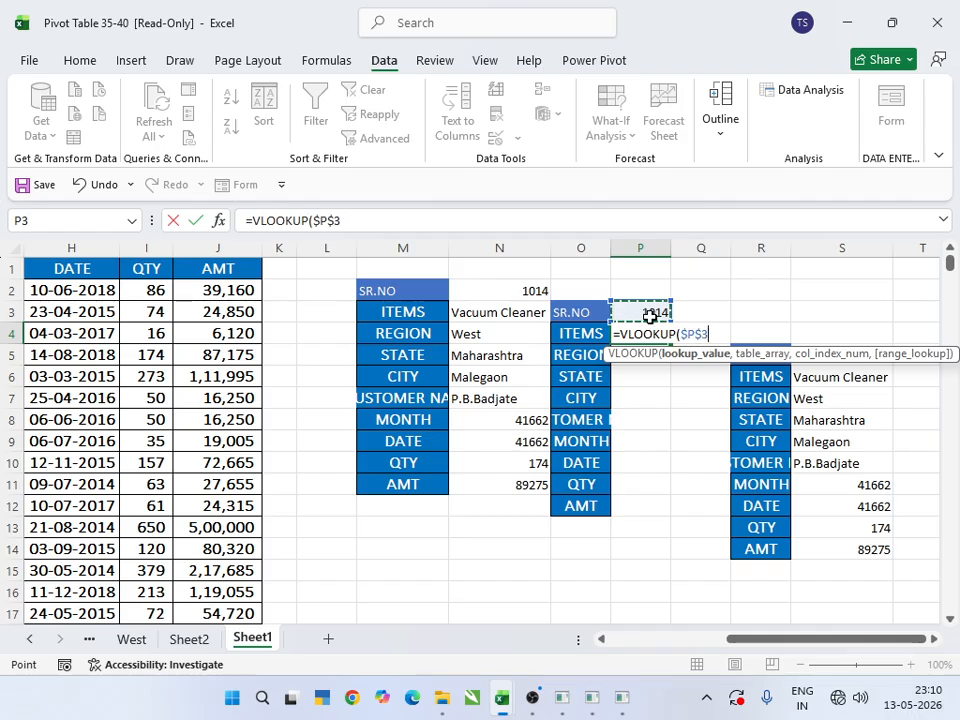
type(",")
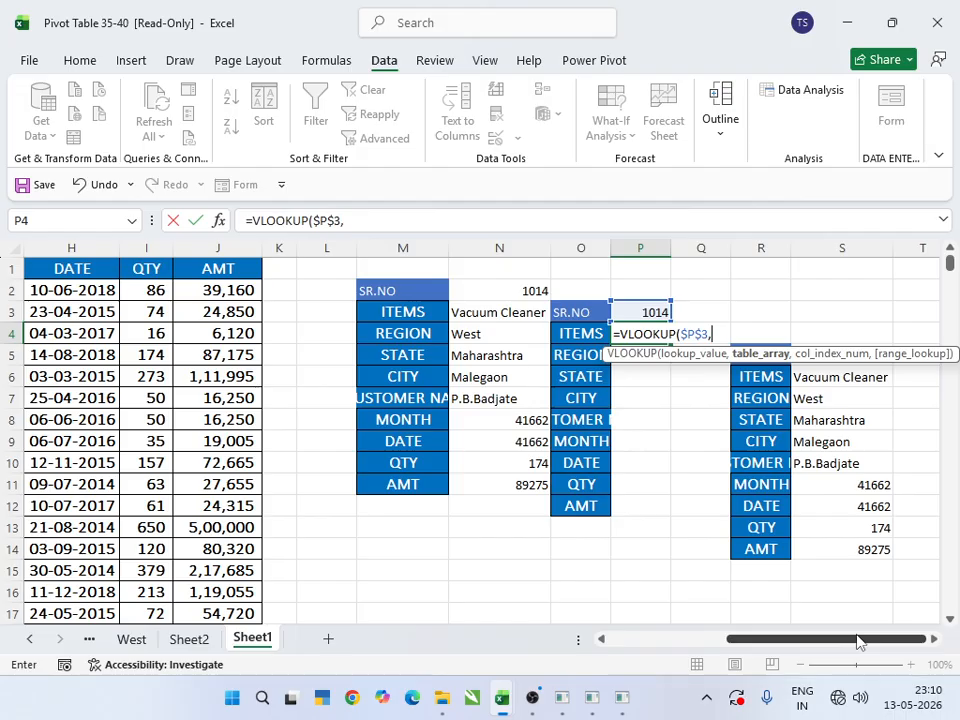
Step: Set the VLOOKUP's table array to the whole data table as the absolute range $A$1:$J$2340
left_click_drag(857, 639, 664, 639)
left_click_drag(45, 268, 818, 279)
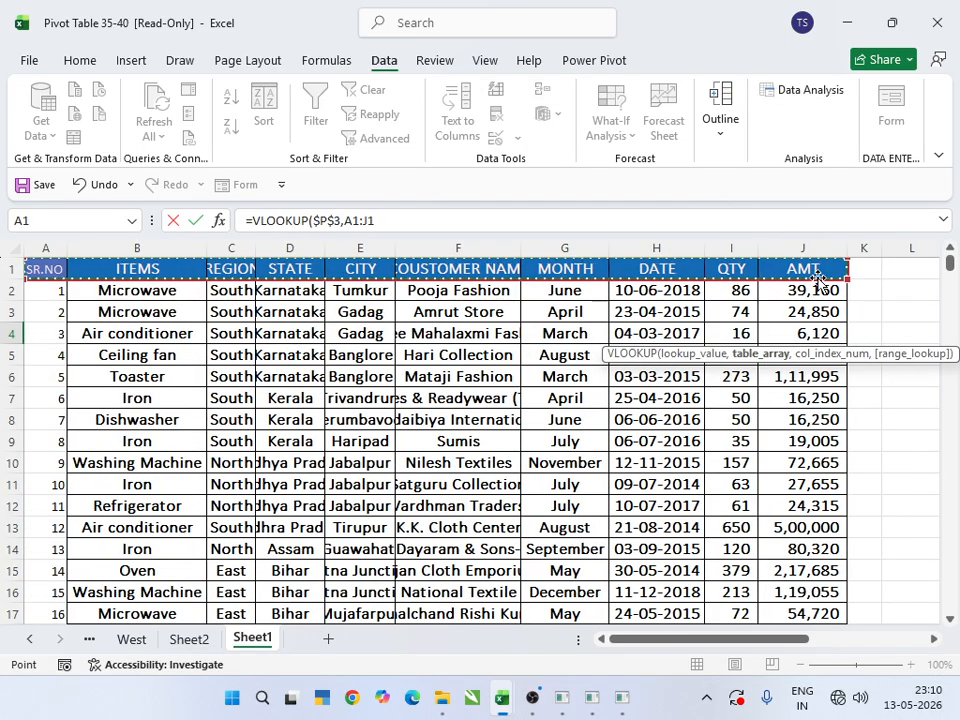
key("ctrl+shift+Down")
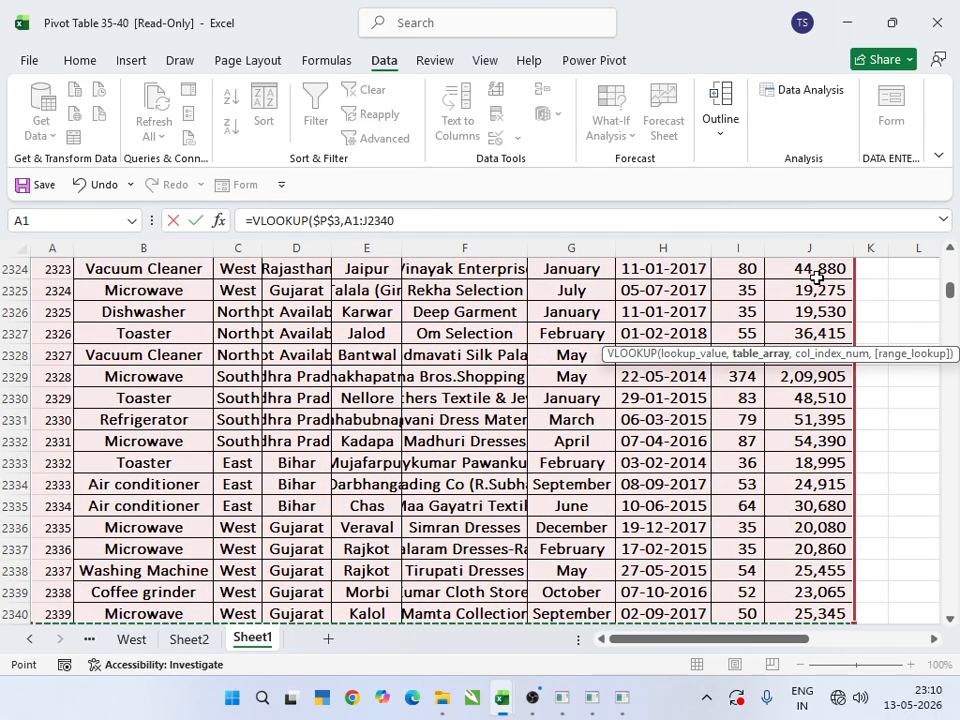
key("F4")
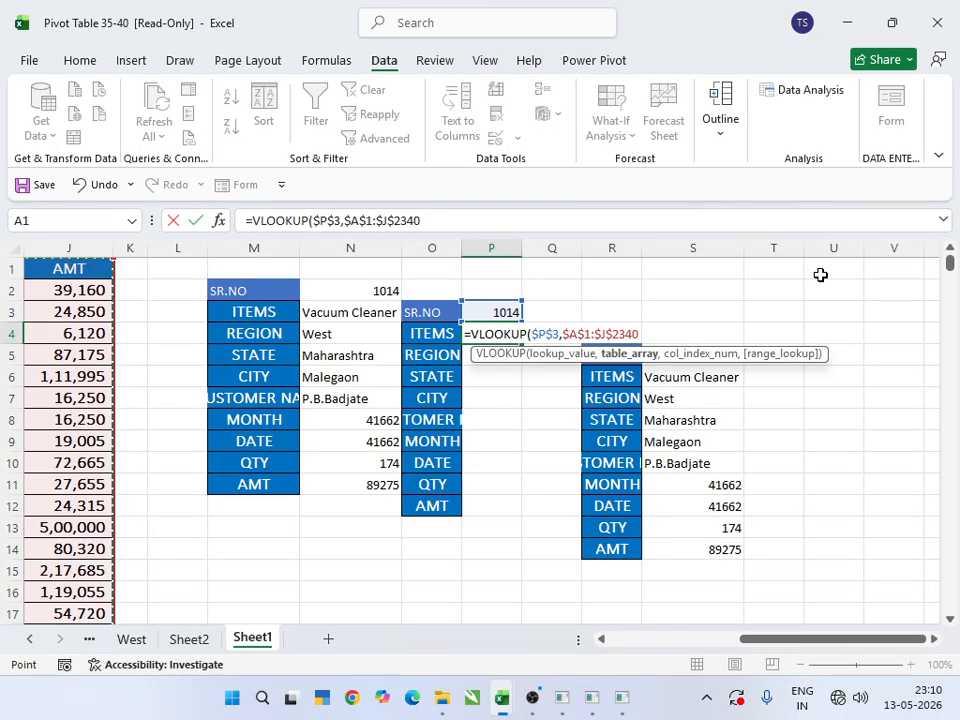
Step: Complete the P4 VLOOKUP with ROW()-2 as column index and 0 for exact match, and enter the formula
type(",")
type("RO")
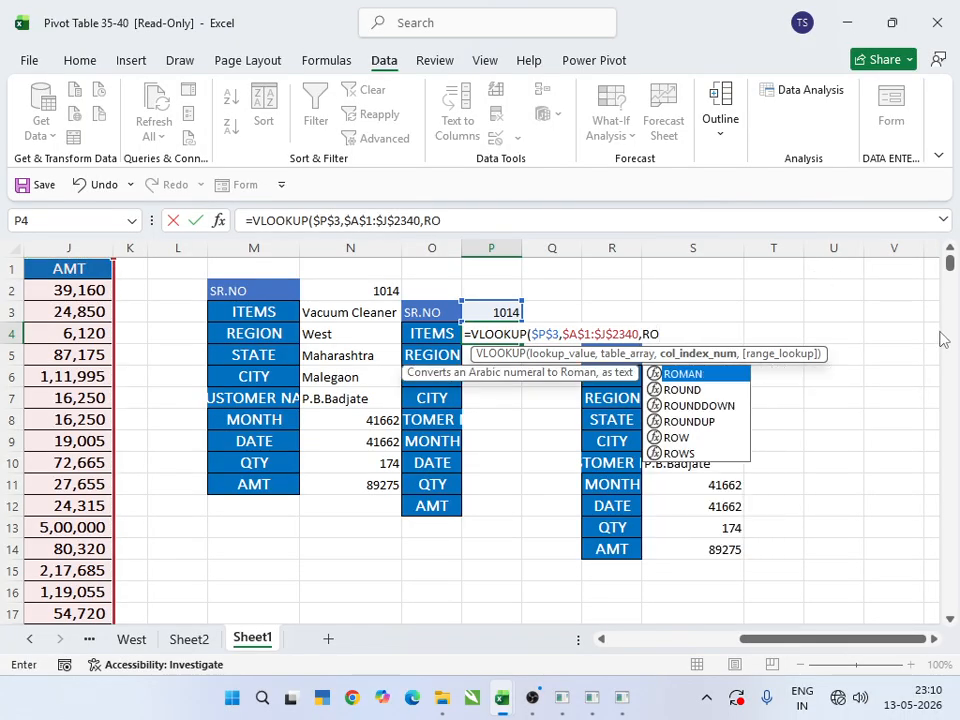
double_click(676, 437)
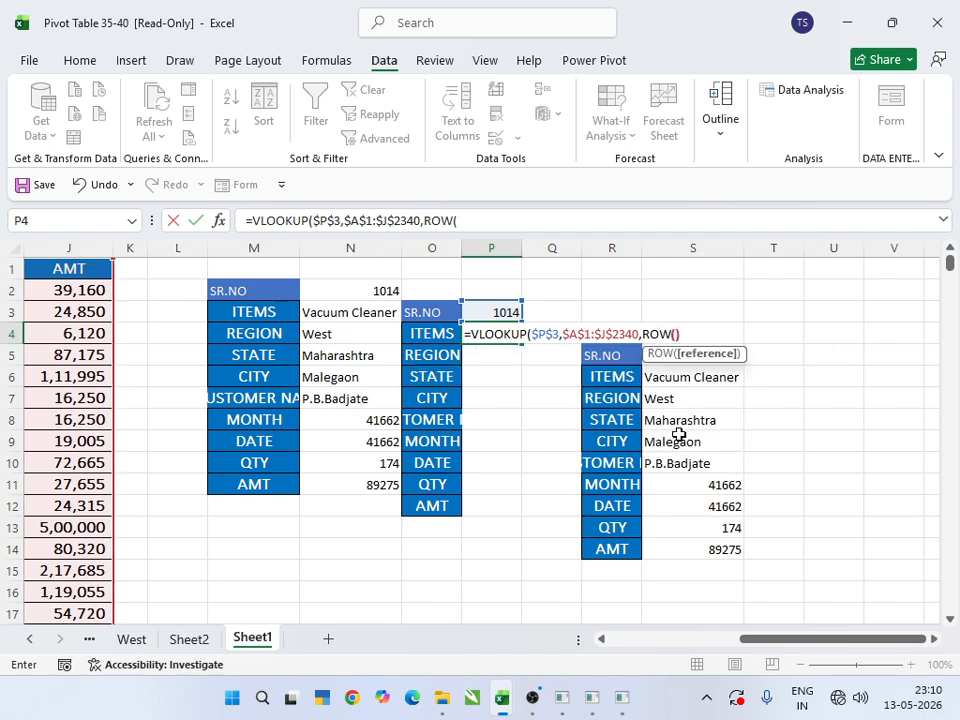
type(")-")
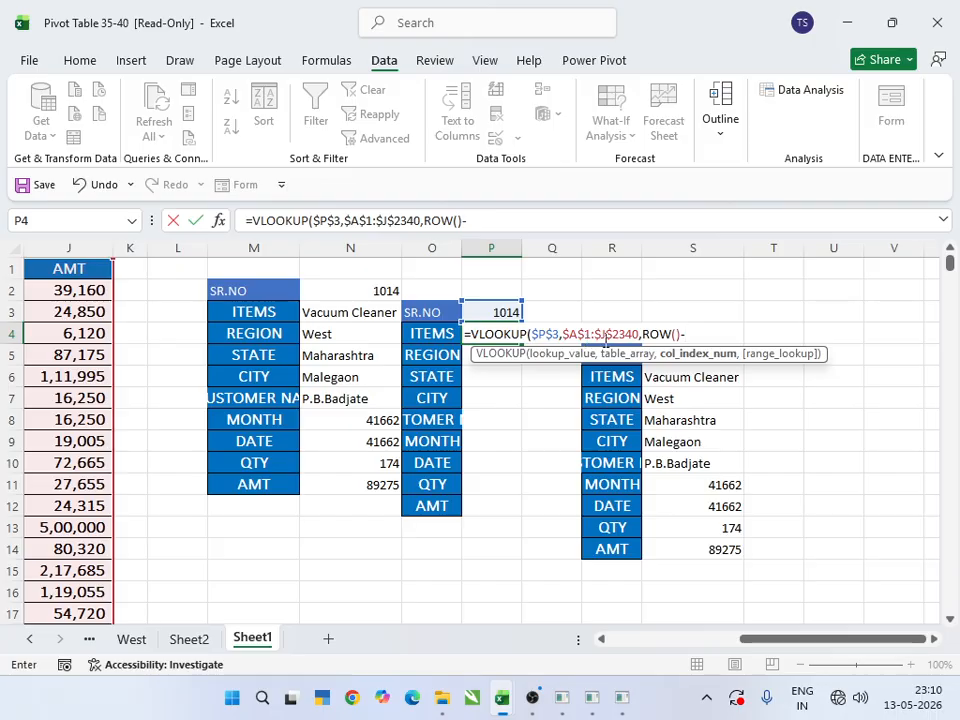
type(",0")
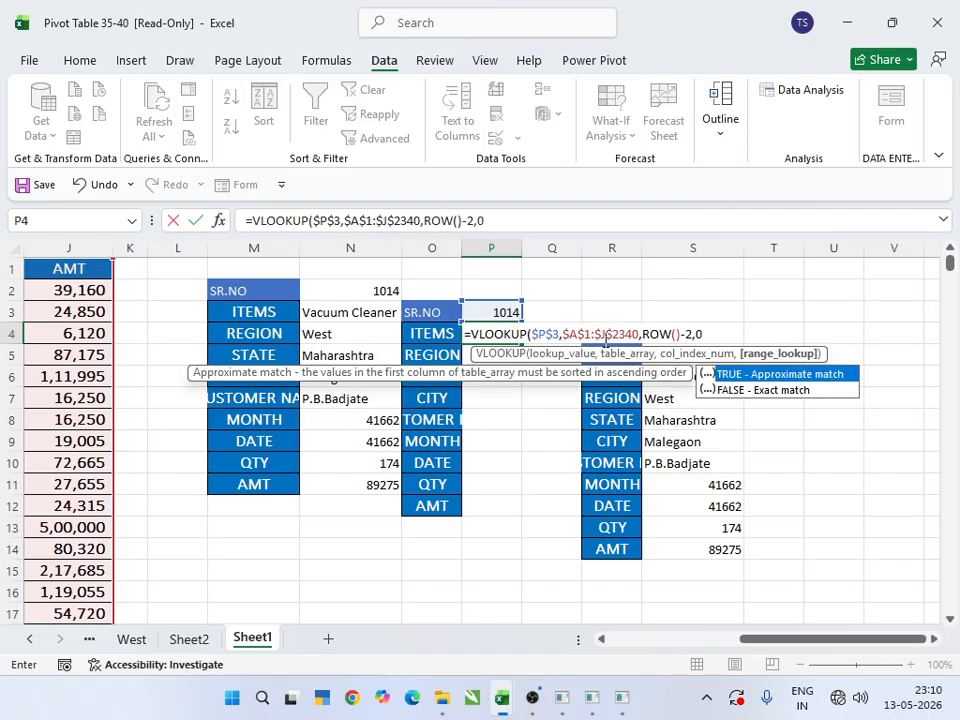
key("Return")
key("Return")
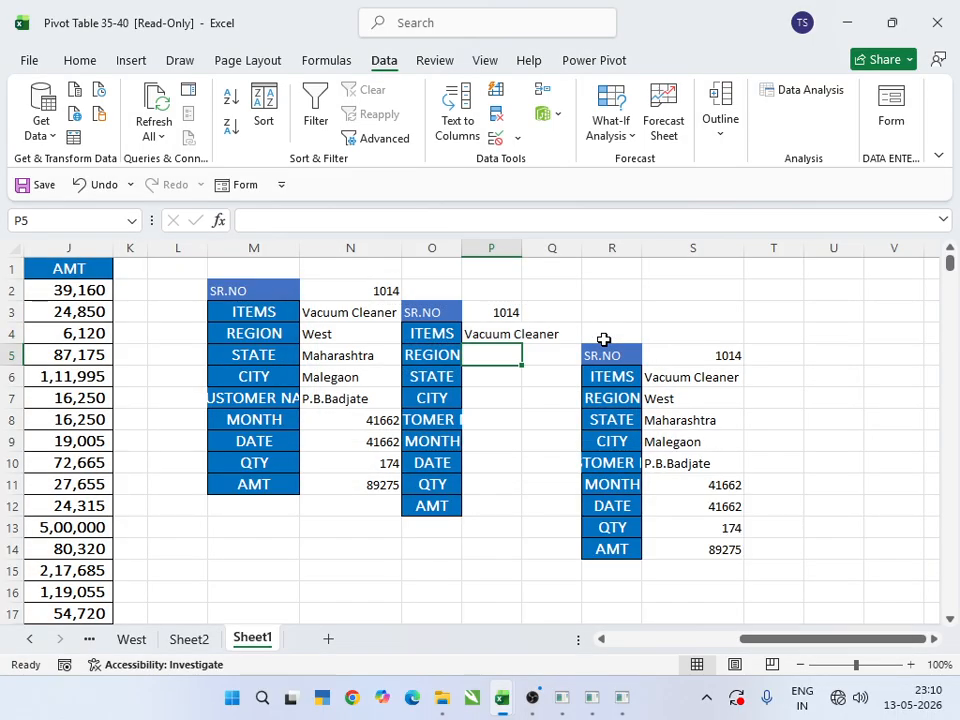
Step: Fill the P4 formula down to P12 beside AMT and auto-fit column P to its contents
left_click(504, 338)
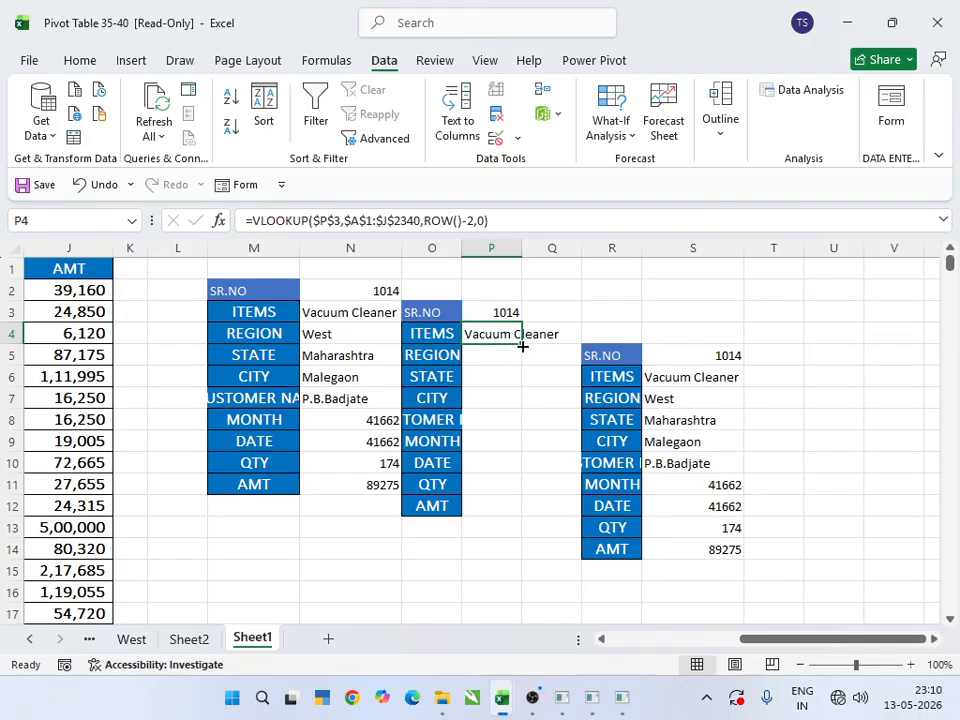
left_click_drag(522, 346, 510, 512)
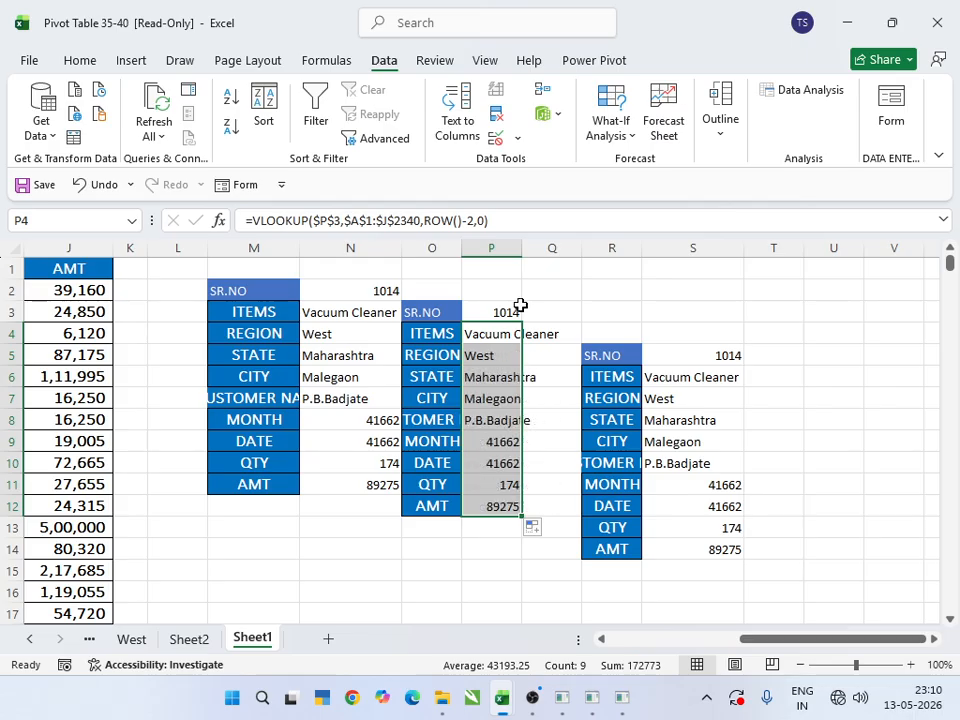
double_click(525, 249)
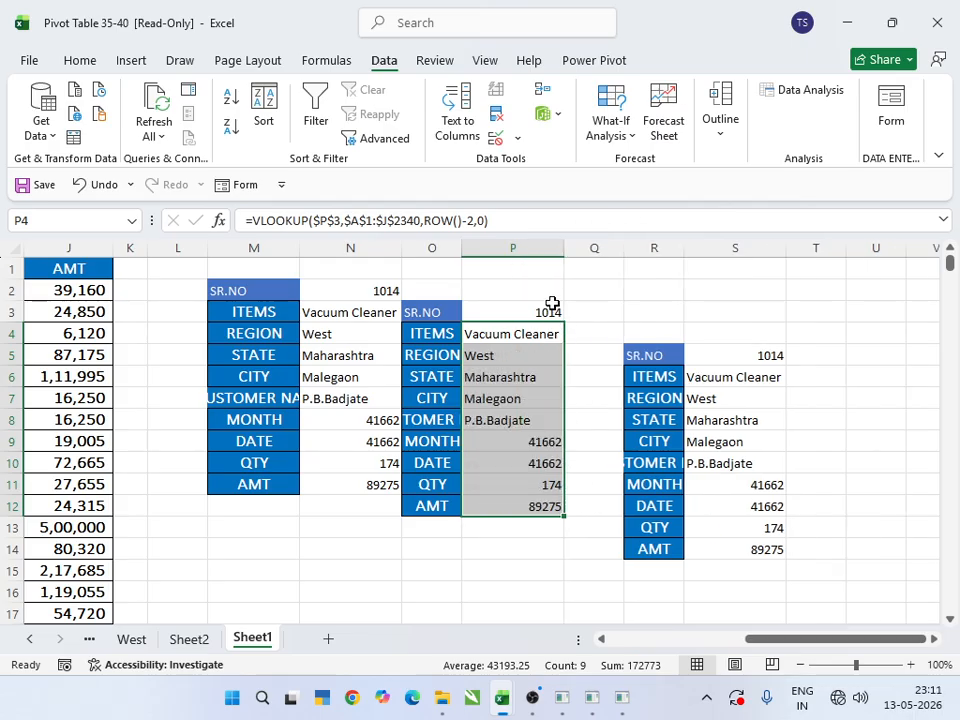
Step: Choose serial number 1019 from the dropdown in P3 to test the VLOOKUP form
left_click(552, 310)
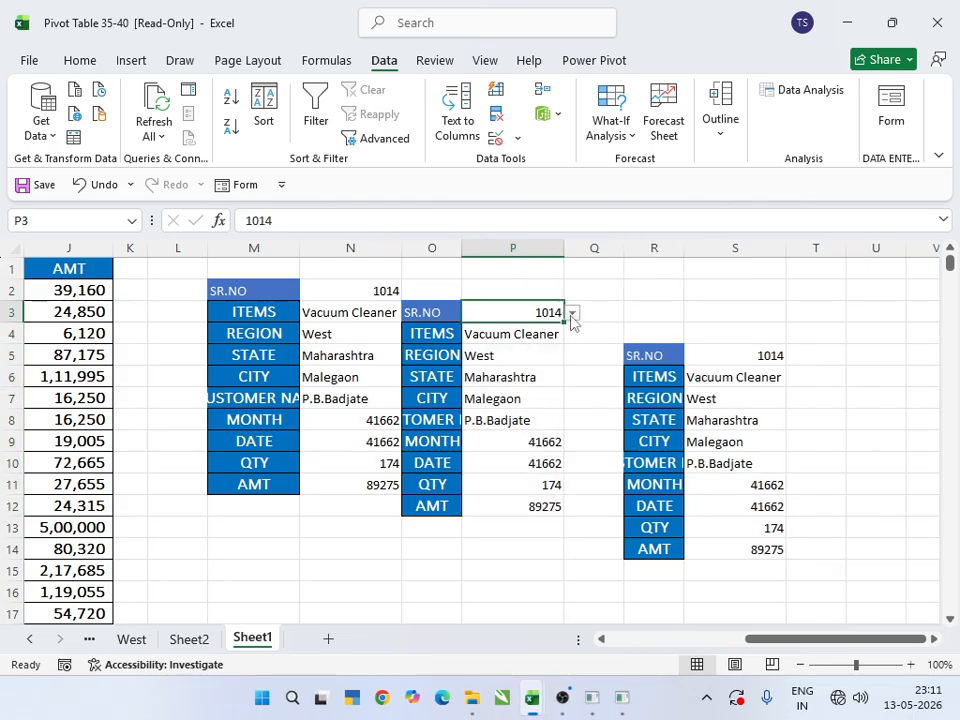
left_click(572, 314)
left_click(516, 389)
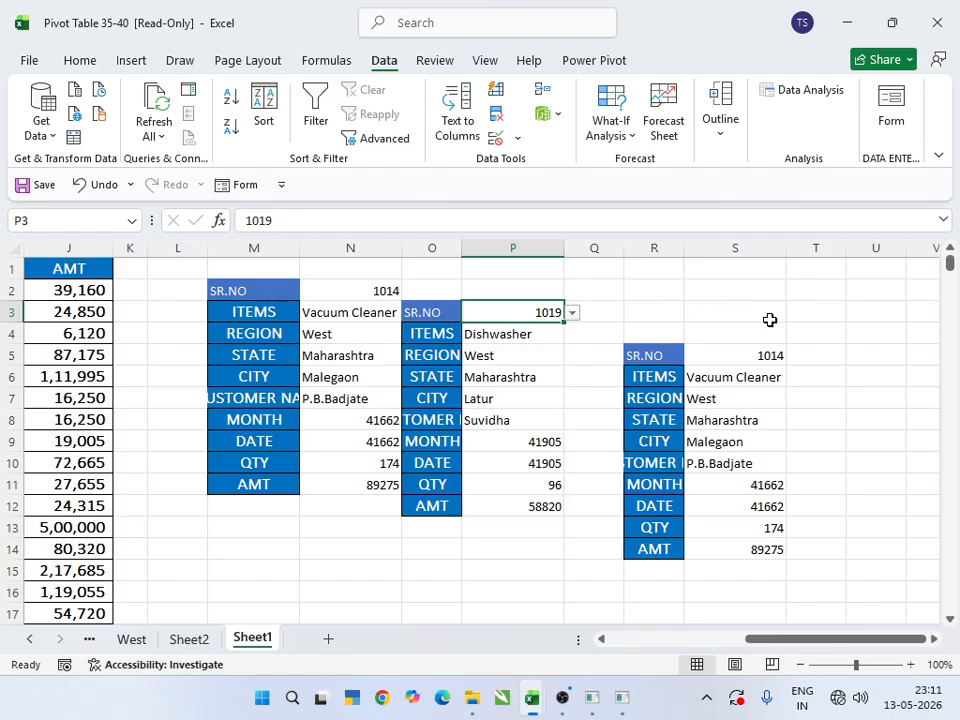
left_click(555, 414)
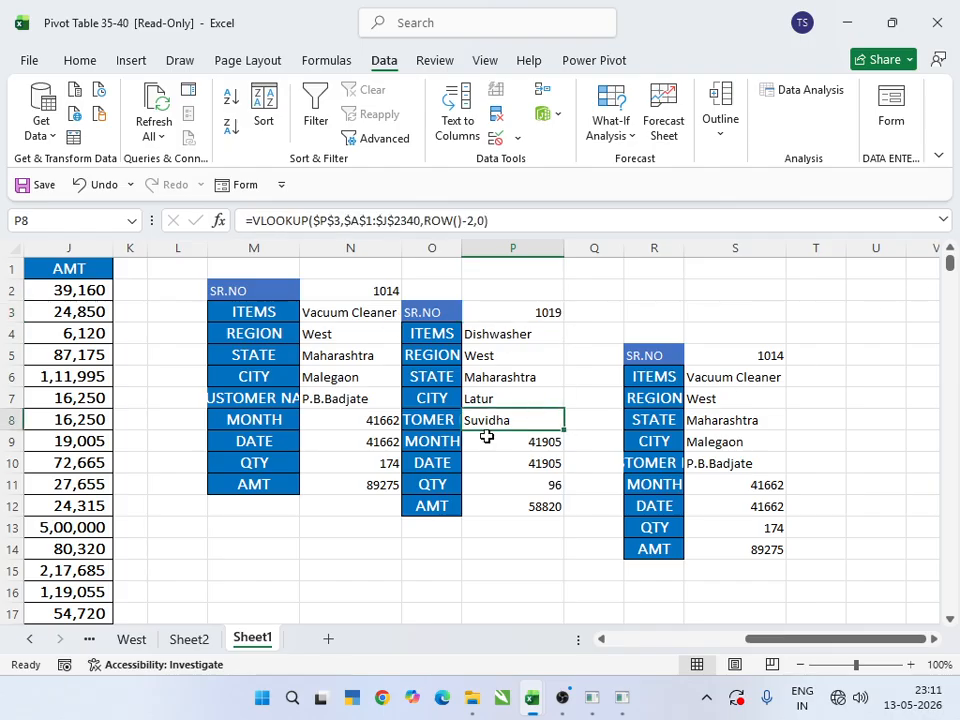
Step: Shade all data rows of the source table, A2:J2340, with the lightest gold theme fill colour
left_click_drag(823, 641, 620, 688)
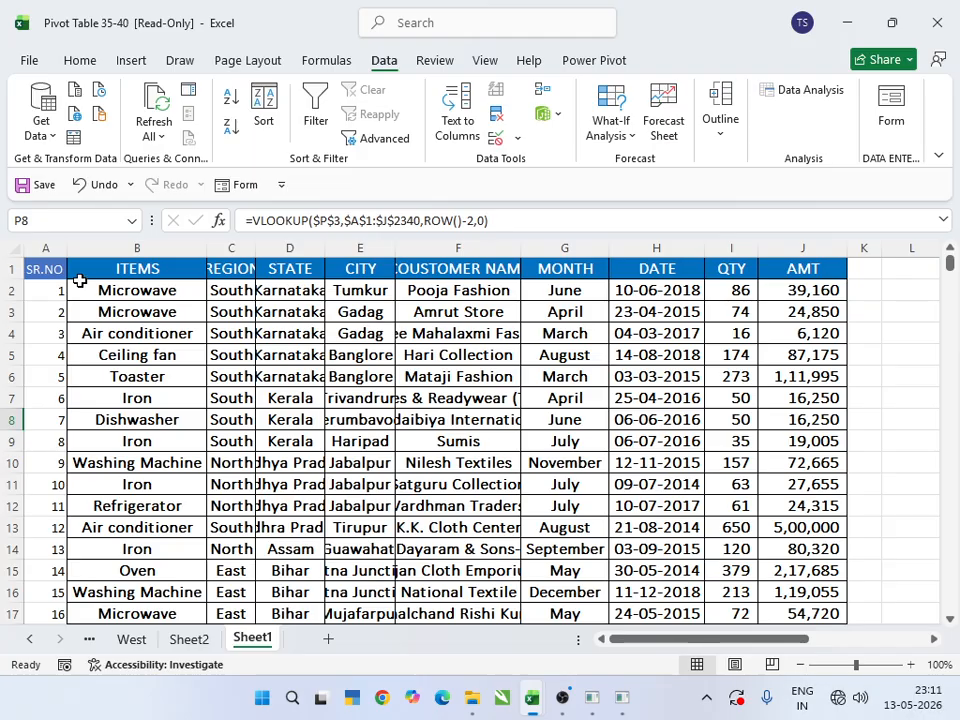
left_click_drag(57, 286, 806, 330)
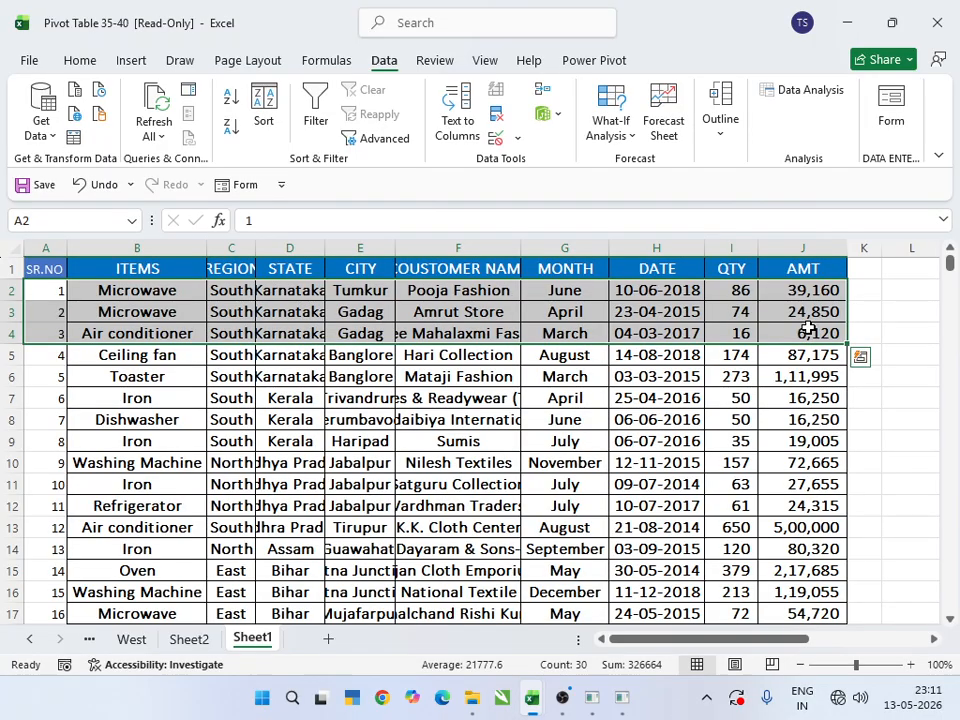
key("ctrl+shift+Down")
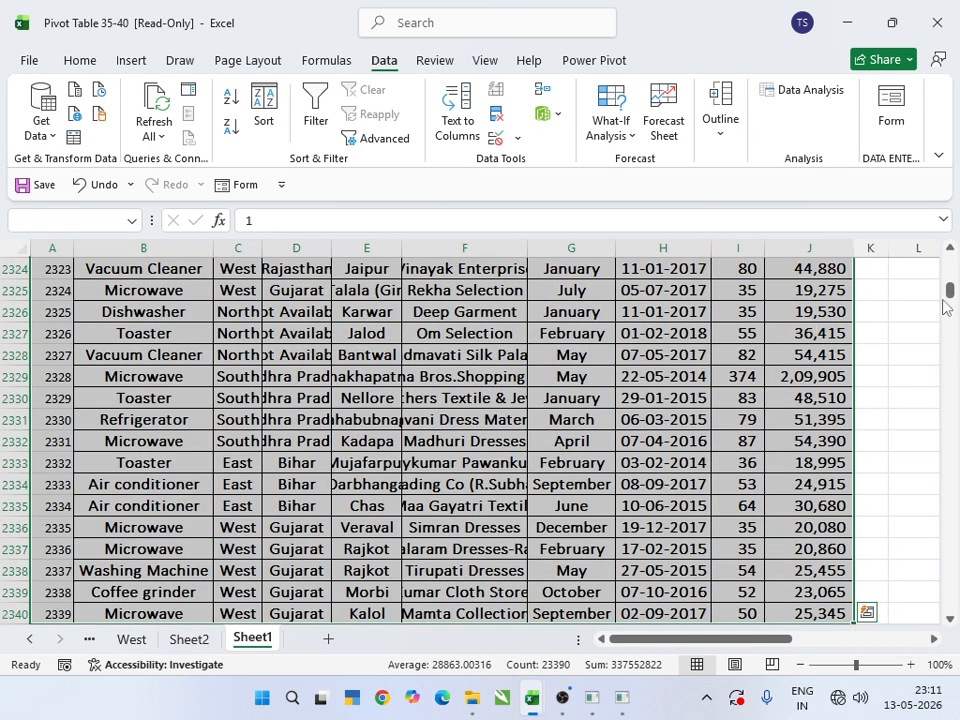
scroll(948, 298, "down", 6)
left_click_drag(953, 298, 953, 262)
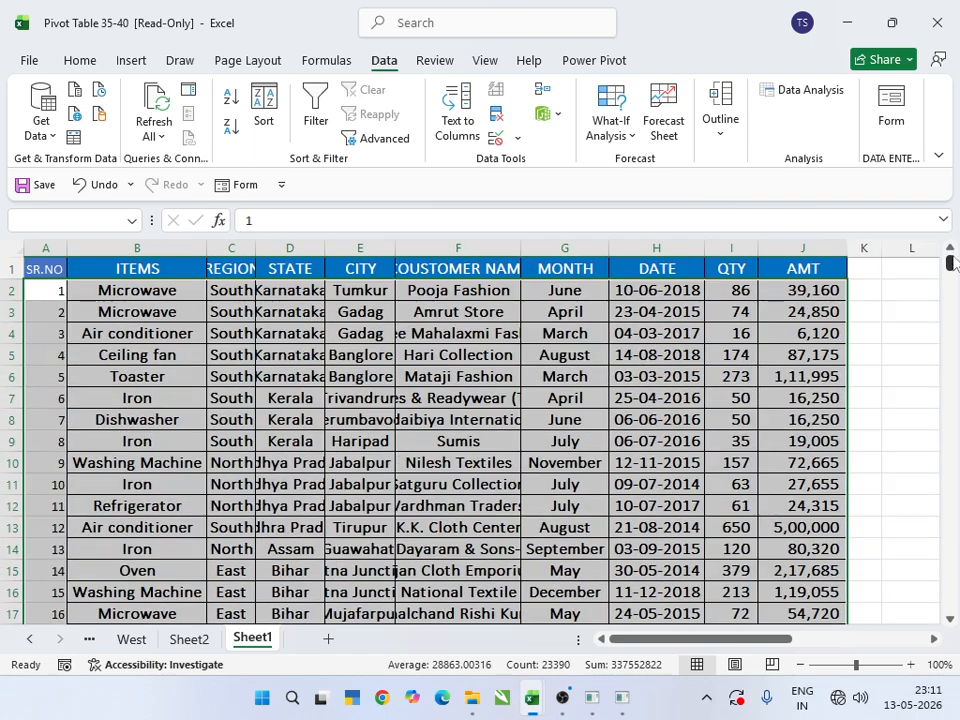
left_click(90, 64)
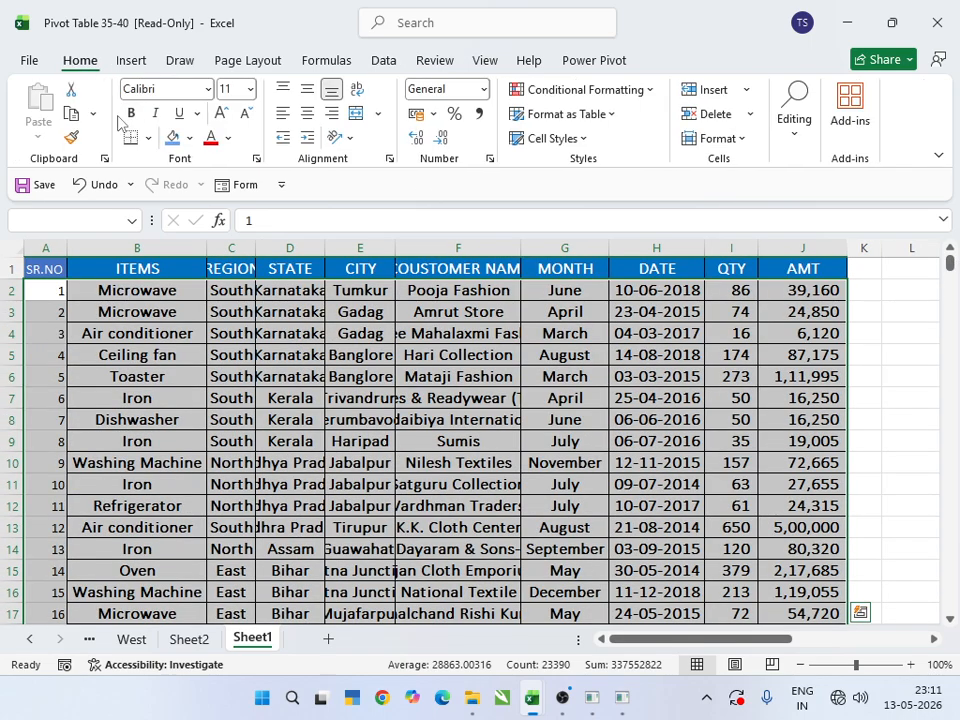
left_click(189, 138)
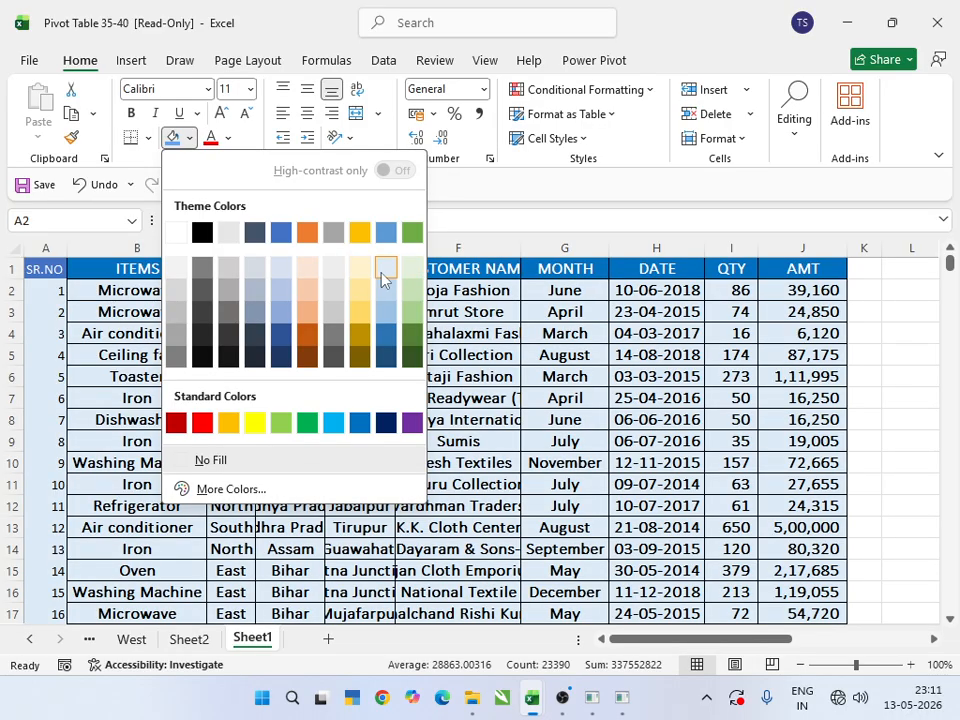
left_click(363, 270)
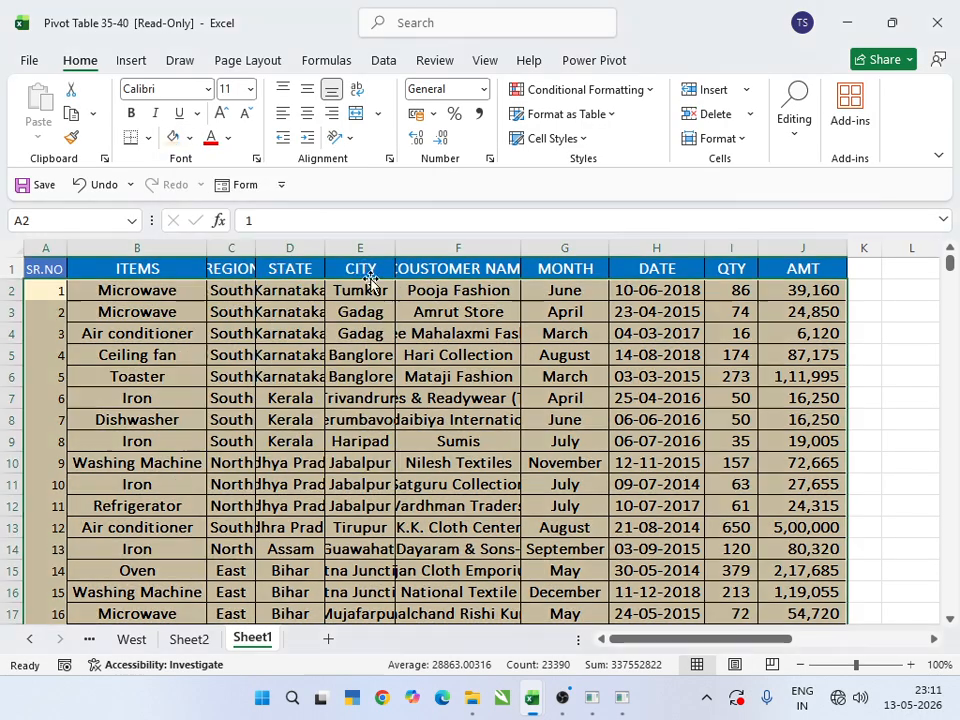
left_click(470, 446)
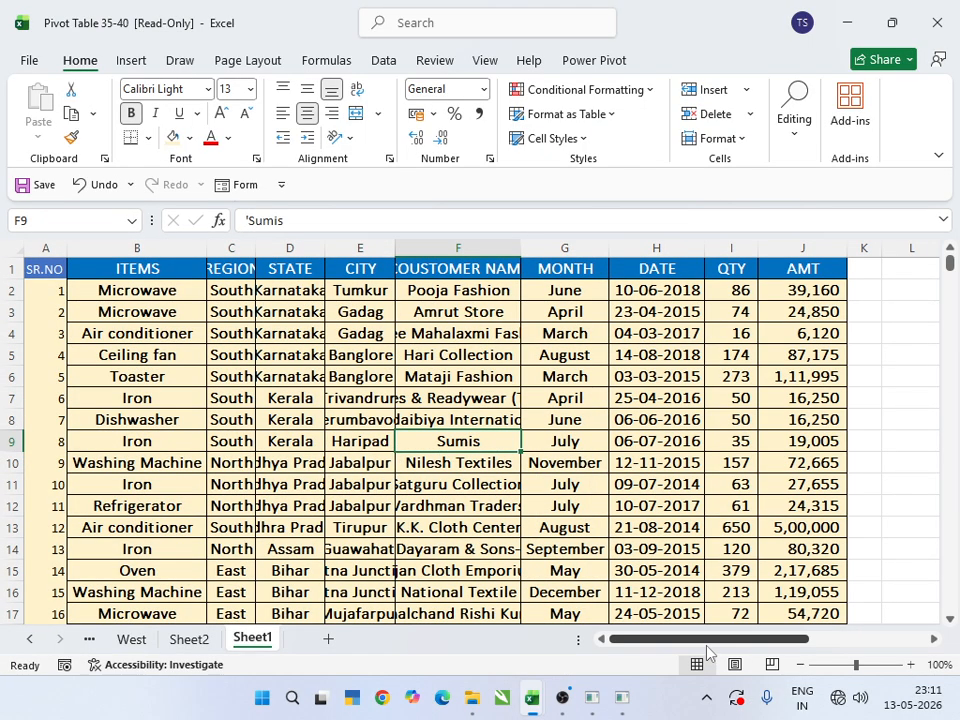
Step: Review the lookup forms in columns M to S beside the source table
left_click_drag(709, 641, 870, 641)
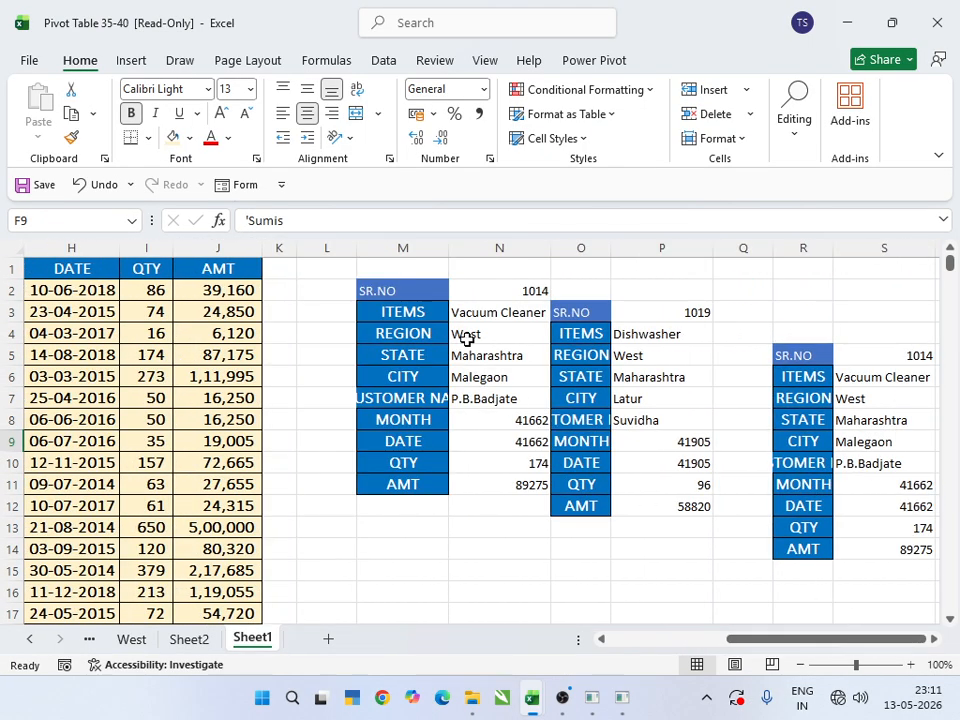
left_click(419, 293)
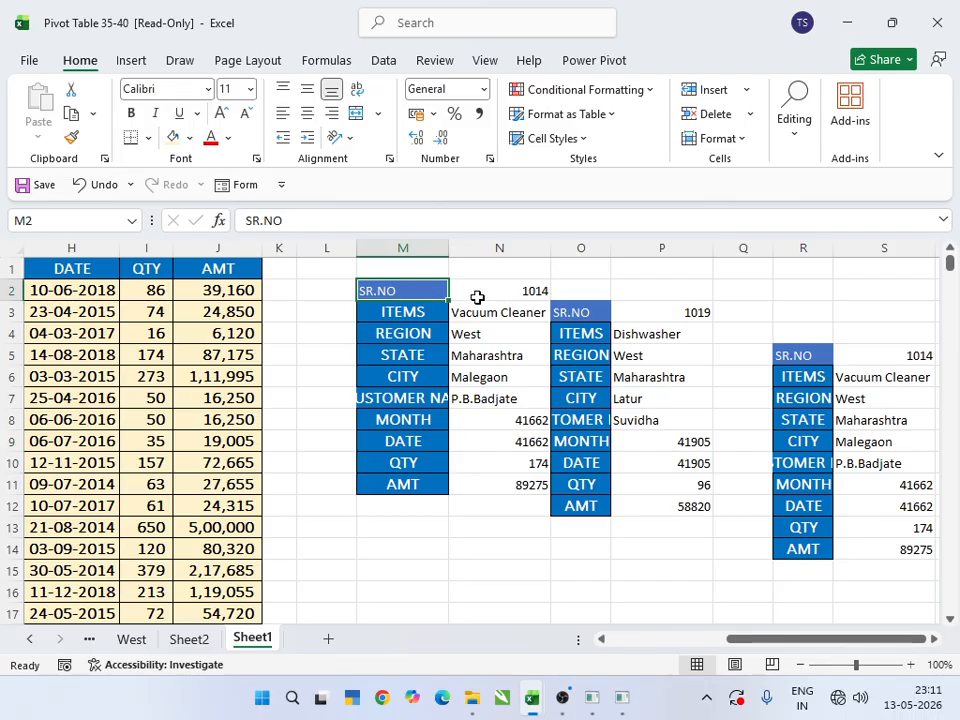
left_click_drag(476, 298, 705, 488)
left_click(561, 377)
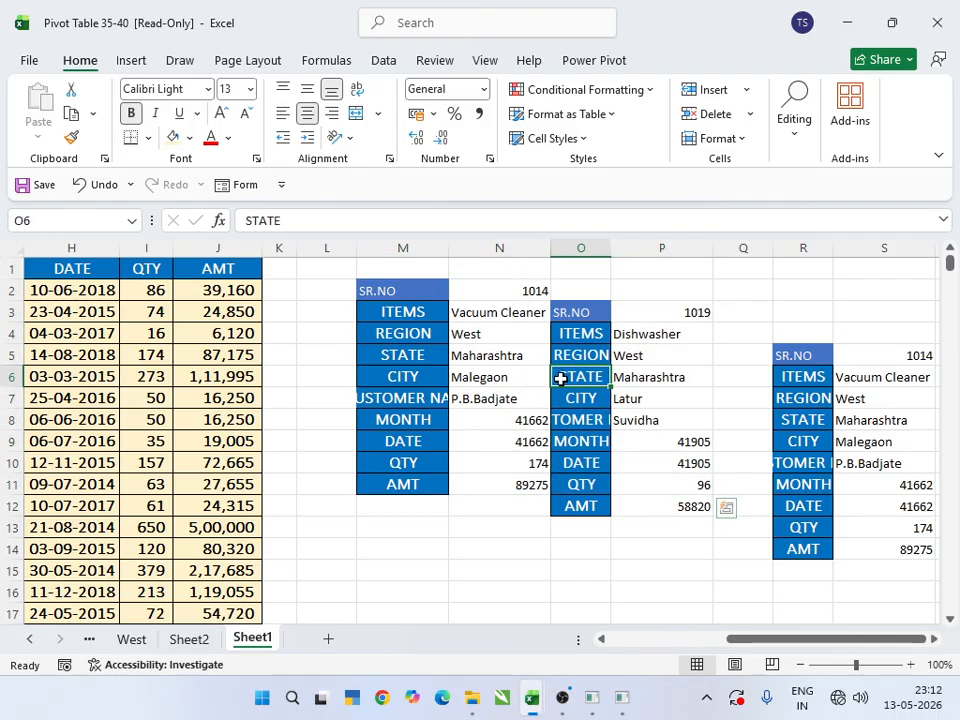
mouse_move(845, 640)
left_mouse_down()
mouse_move(673, 654)
mouse_move(834, 640)
left_mouse_up()
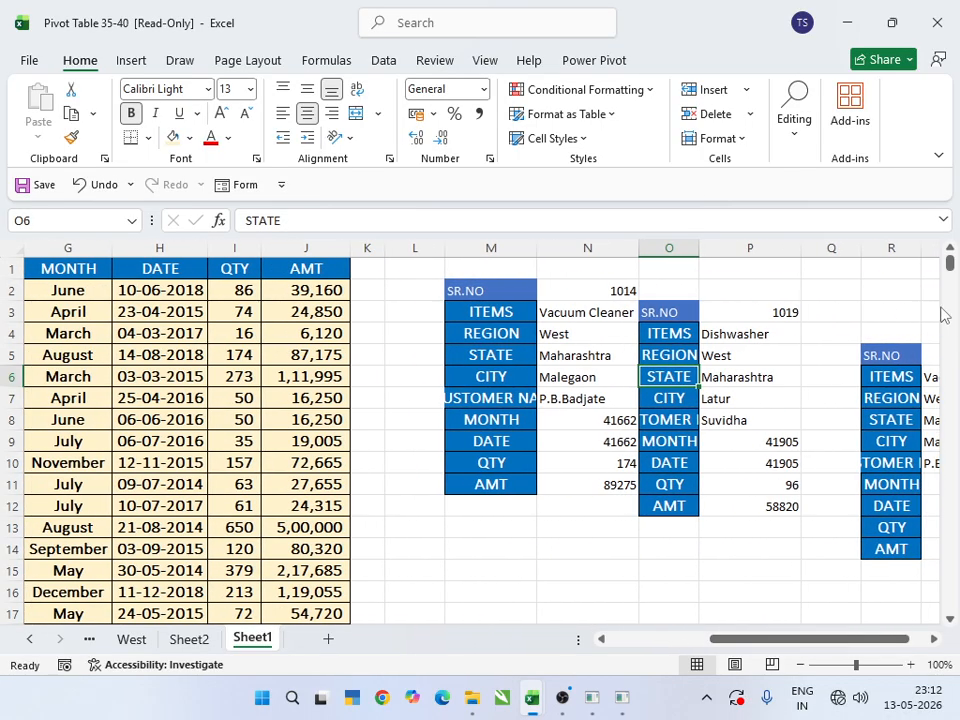
Step: Examine the shaded source table rows along the AMT column down to about row 90 and back to its header
left_click(264, 441)
key("Down")
key("Down")
key("Down")
key("Down")
key("Down")
key("Down")
key("Down")
key("Down")
key("Down")
key("Down")
key("Down")
key("Down")
key("Down")
key("Down")
key("Down")
key("Down")
key("Down")
key("Down")
key("Down")
key("Down")
key("Down")
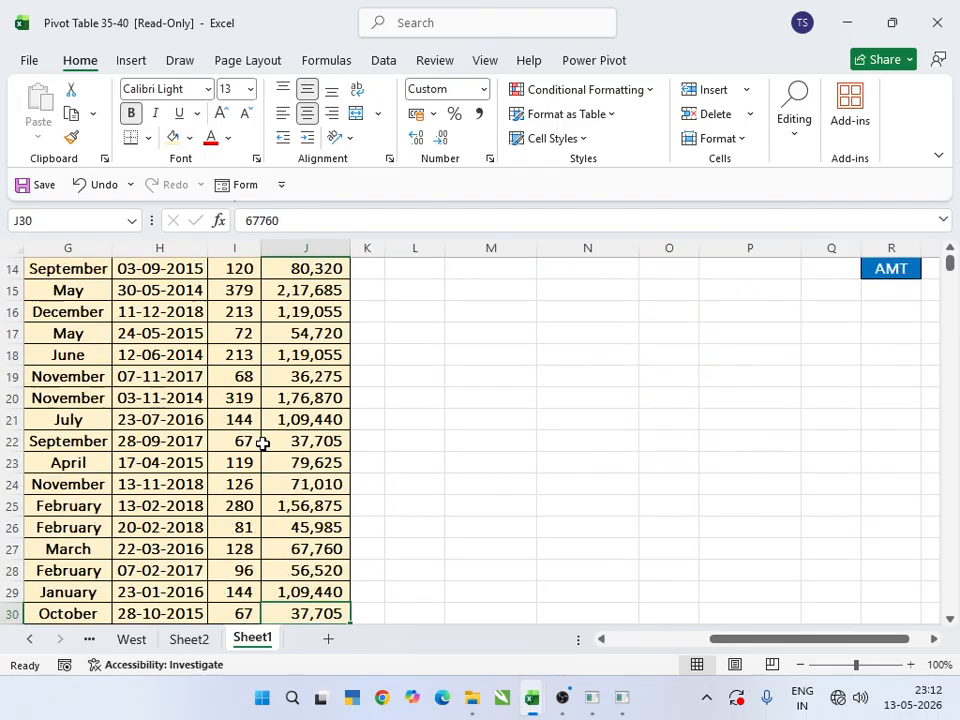
key("Down")
key("Down")
key("Down")
key("Down")
key("Down")
key("Down")
key("Down")
key("Down")
key("Down")
key("Down")
key("Down")
key("Down")
key("Down")
key("Down")
key("Down")
key("Down")
key("Down")
key("Down")
key("Down")
key("Down")
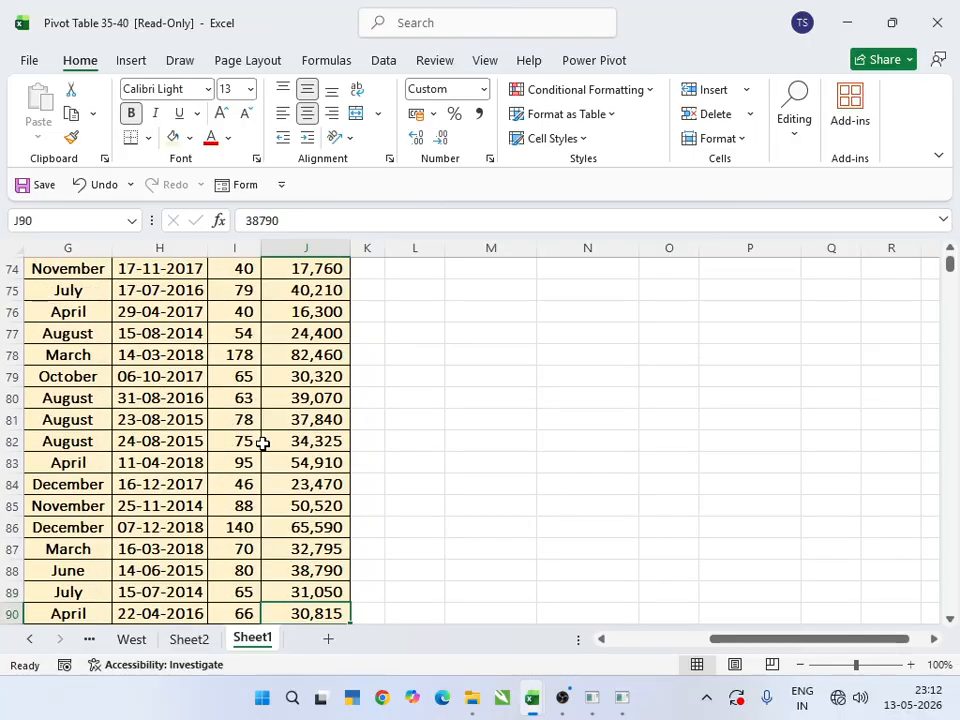
key("Up")
key("Up")
key("Up")
key("Up")
key("Up")
key("Up")
key("Up")
key("Up")
key("Up")
key("Up")
key("Up")
key("Up")
key("Up")
key("Up")
key("Up")
key("Up")
key("Up")
key("Up")
key("Up")
key("Up")
key("Up")
key("Up")
key("Up")
key("Up")
key("Up")
key("Up")
key("Up")
key("Up")
key("Up")
key("Up")
key("Up")
key("Up")
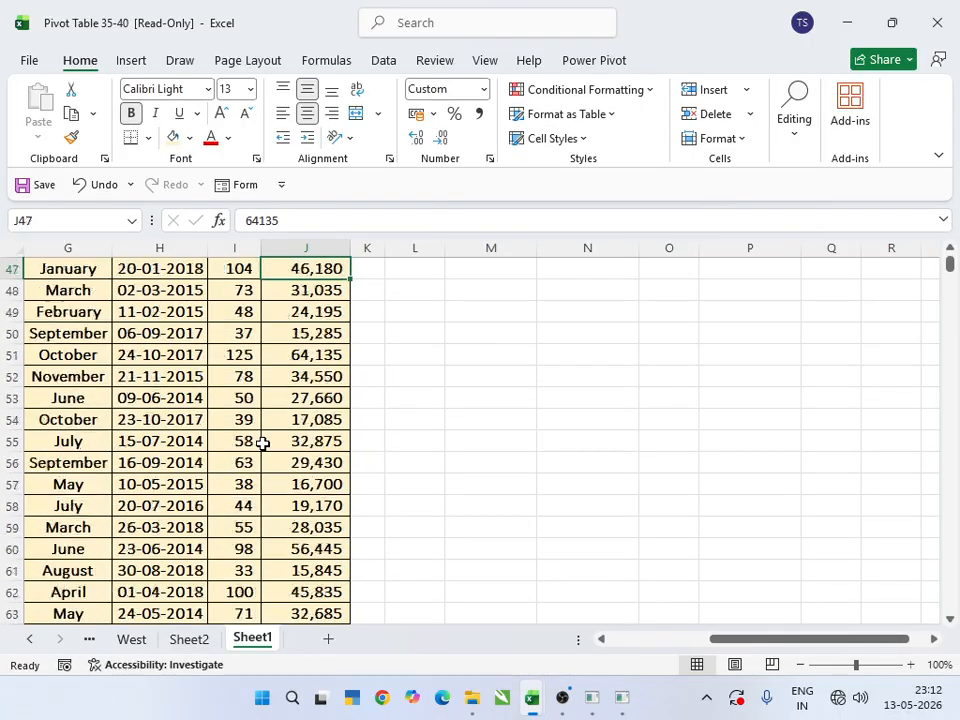
key("Up")
key("Up")
key("Up")
key("Up")
key("Up")
key("Up")
key("Up")
key("Up")
key("Up")
key("Up")
key("Up")
key("Up")
key("Up")
key("Up")
key("Up")
key("Up")
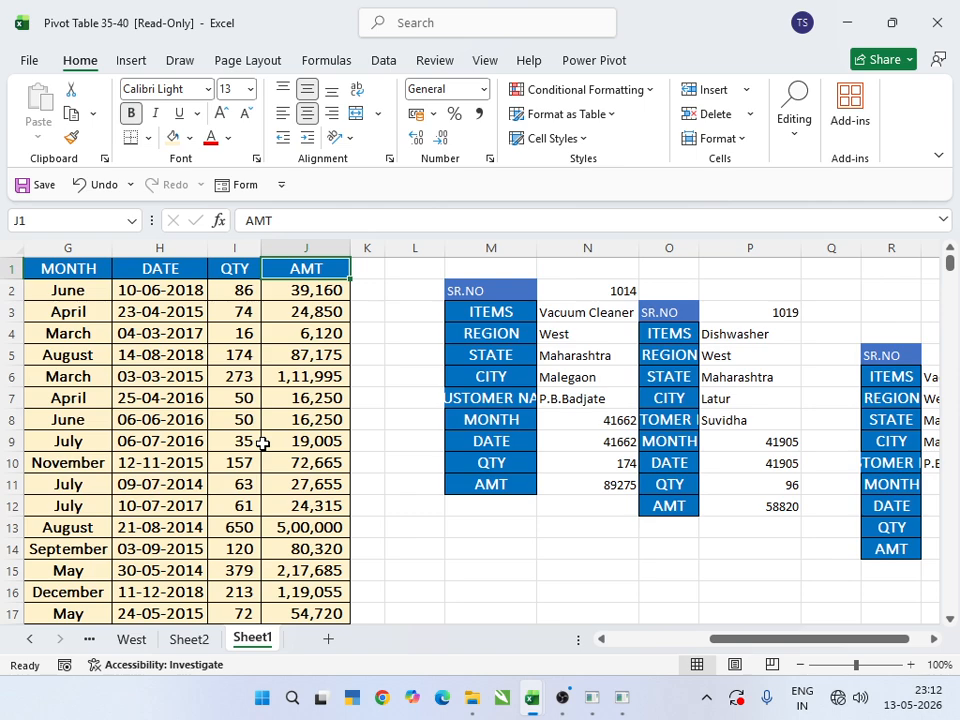
Step: Inspect the lookup formula in N4 beside the REGION label of the first form
key("Right")
key("Right")
key("Right")
key("Right")
key("Right")
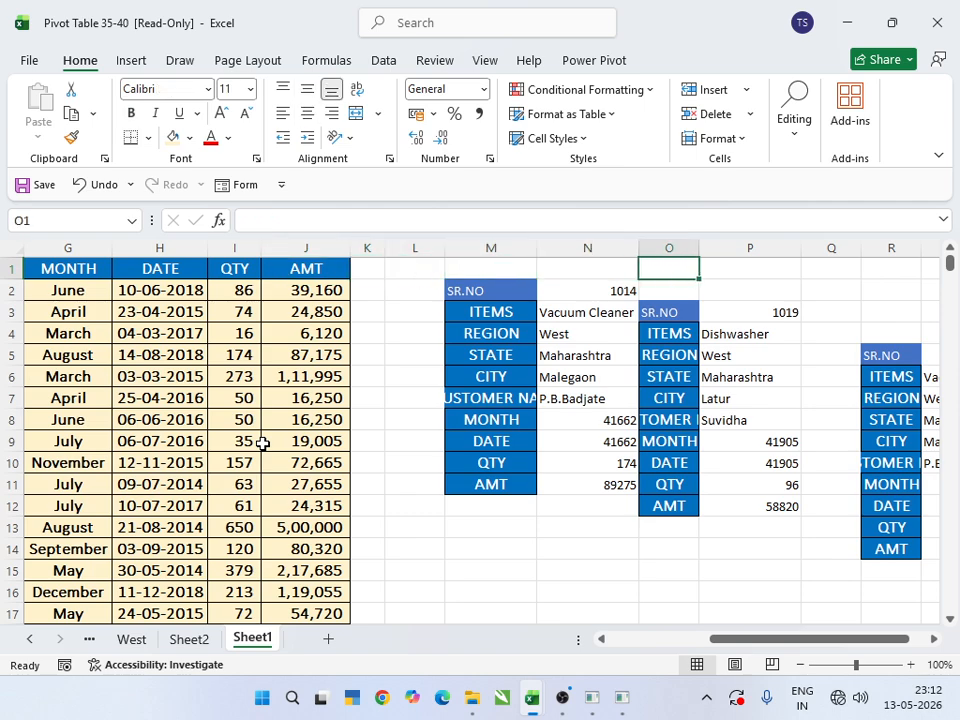
key("Down")
key("Down")
key("Down")
key("Left")
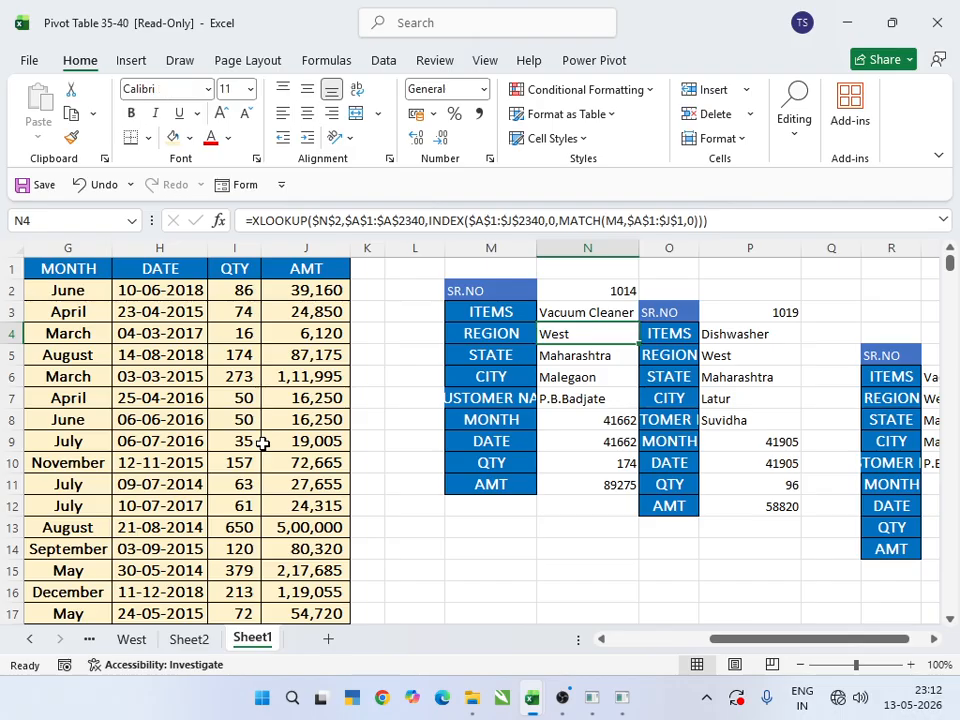